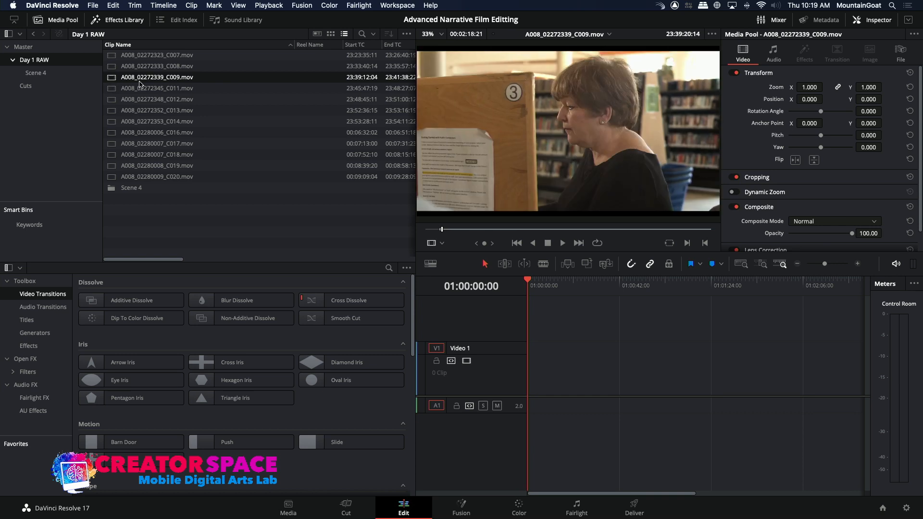
Load A008_02272333_C008.mov in the source viewer and overwrite its marked range onto the start of the Rough Cut 1 timeline
double_click(112, 67)
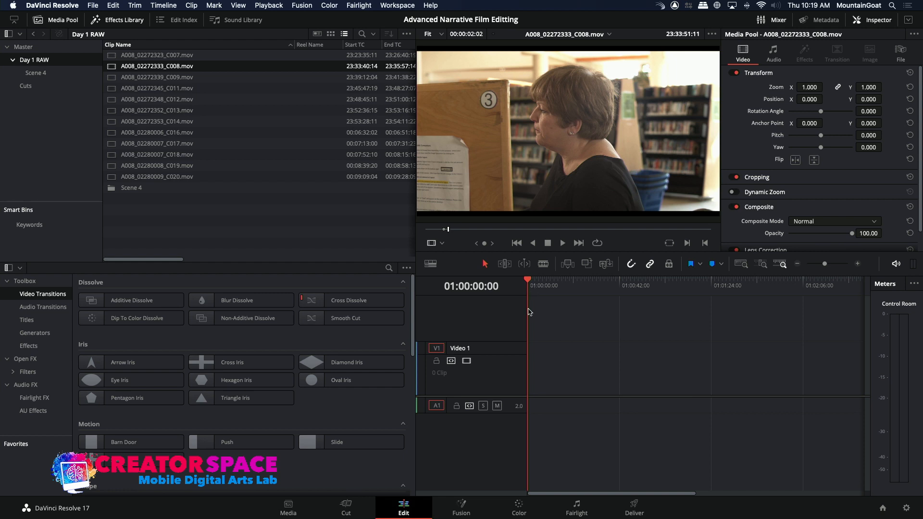
click(533, 281)
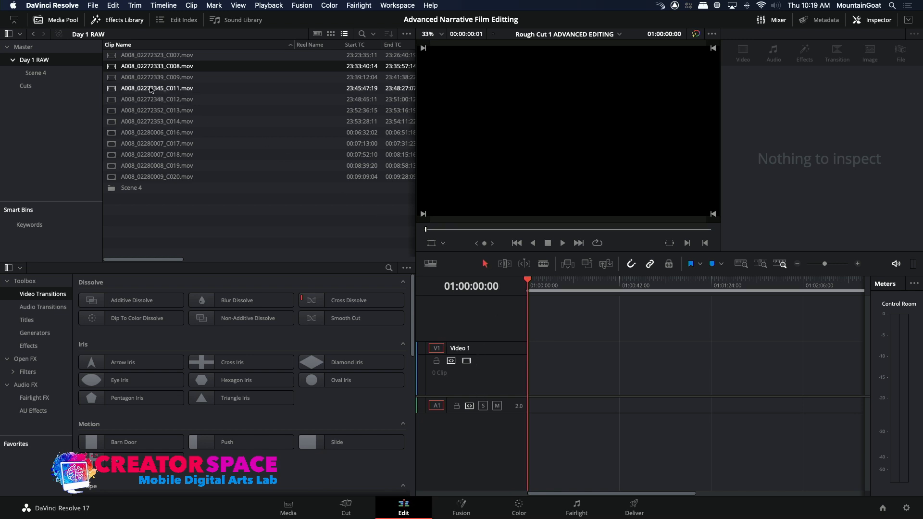
click(159, 66)
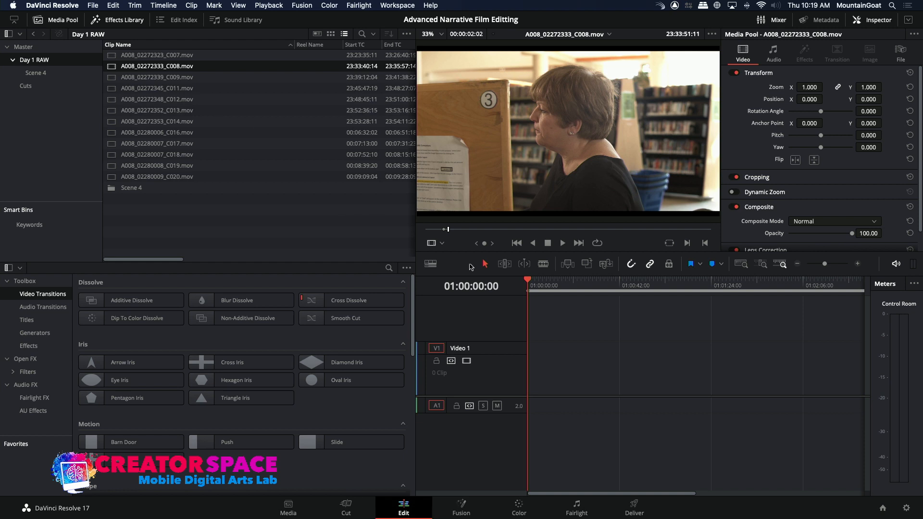
click(587, 265)
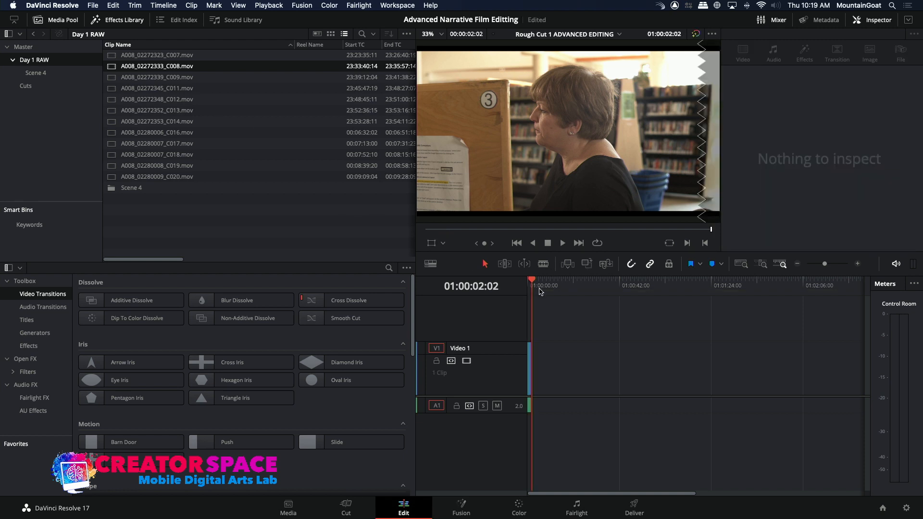
Play back the newly placed clip from the start of the timeline
drag(529, 289, 523, 288)
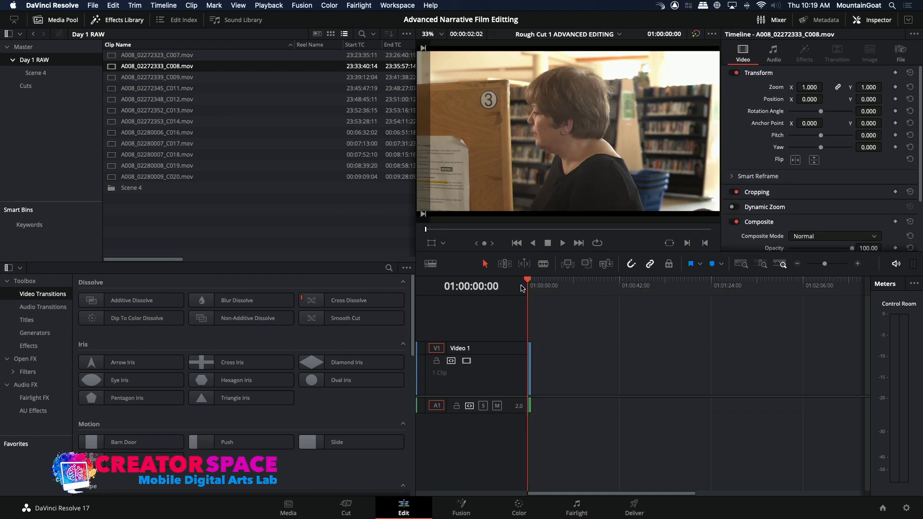
key(space)
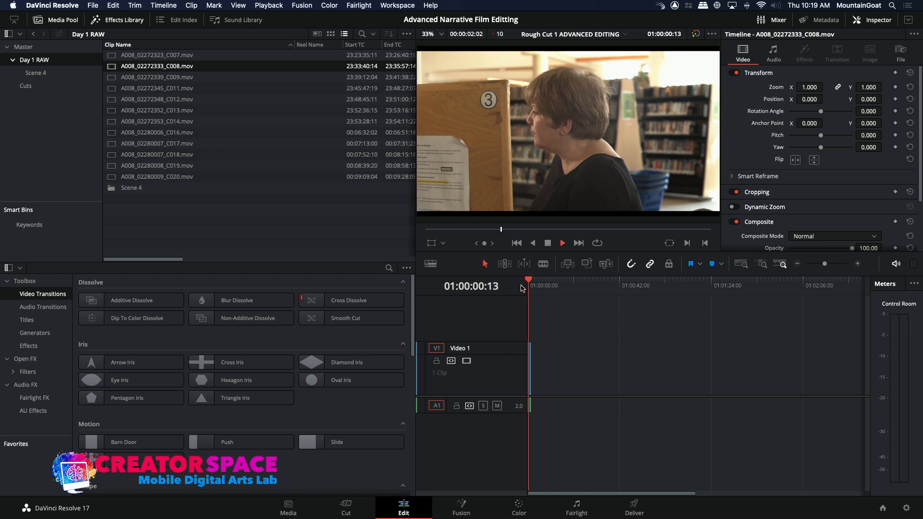
key(space)
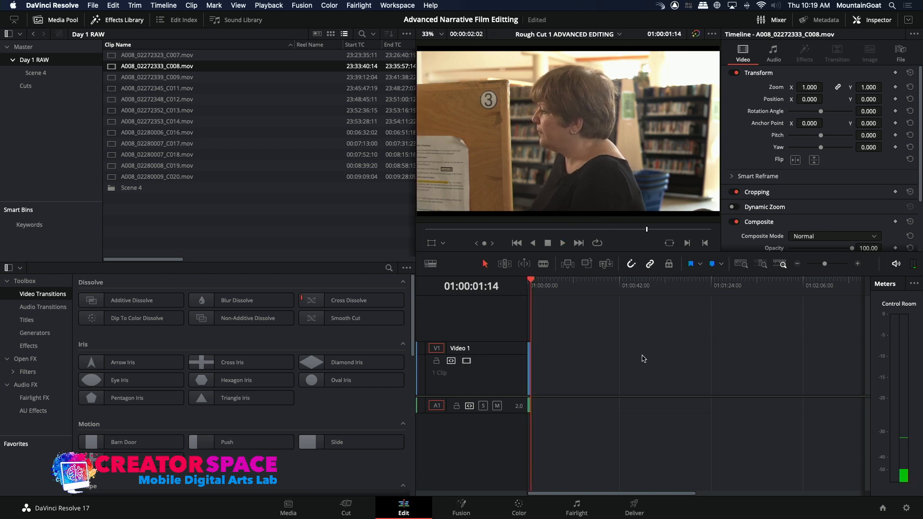
Shift the C008 clip a few seconds later and extend only its video start back to 01:00:01:14, leaving the audio start in place
click(858, 264)
click(858, 264)
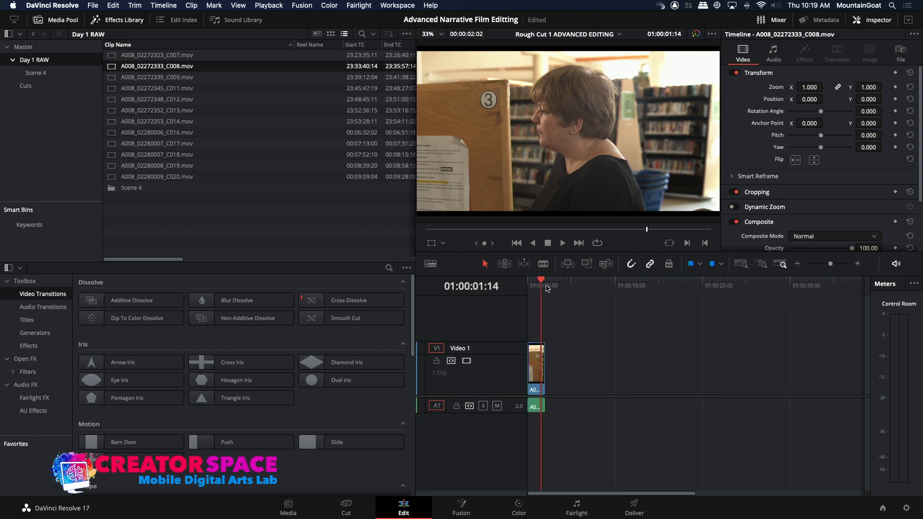
drag(536, 381, 564, 381)
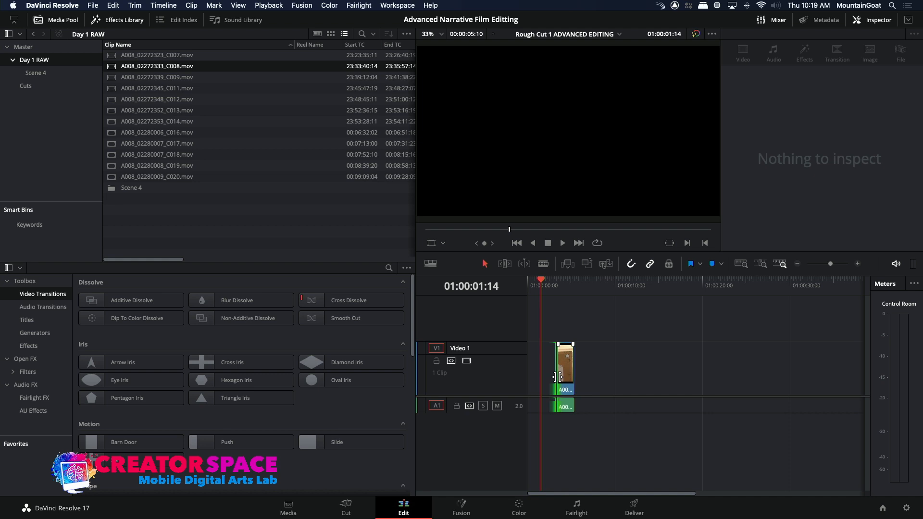
drag(559, 377, 542, 377)
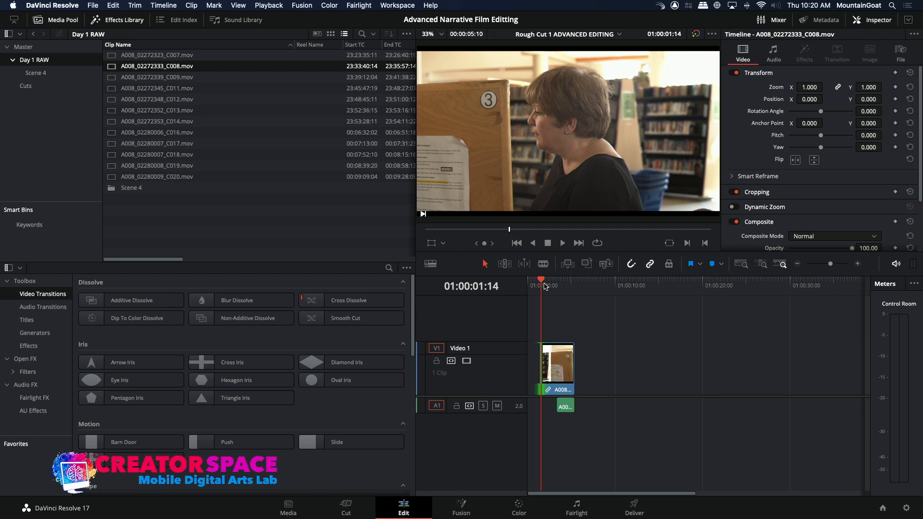
drag(556, 365, 541, 366)
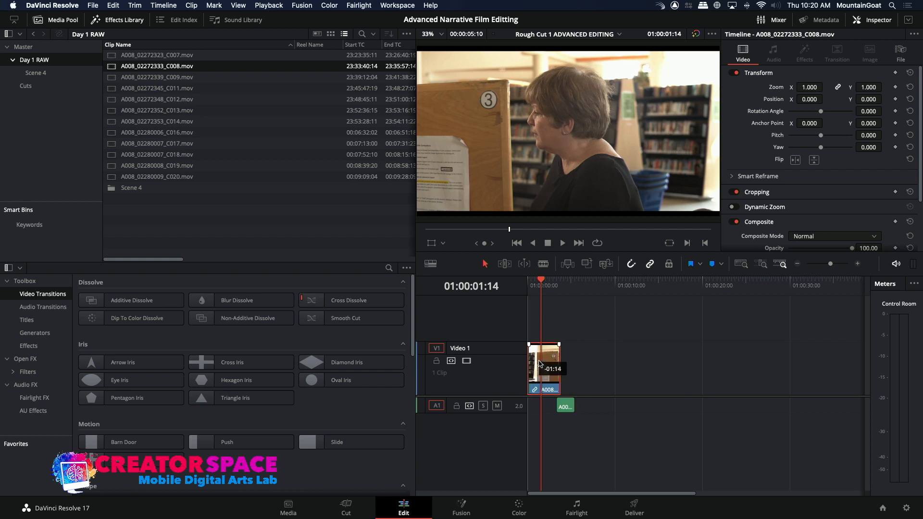
drag(563, 405, 543, 405)
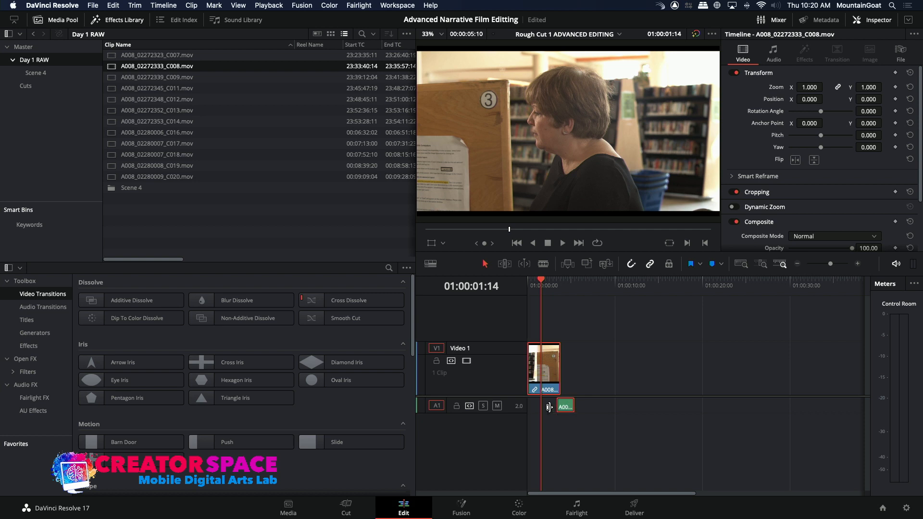
key(super+z)
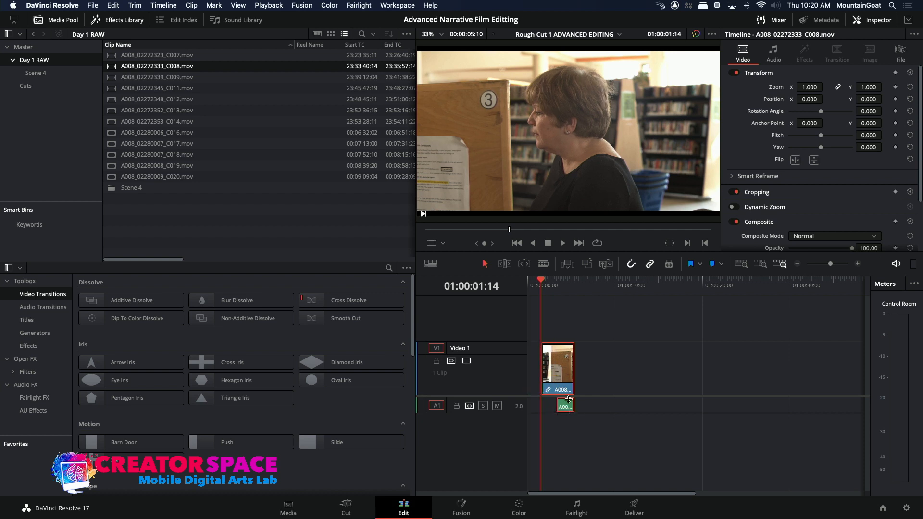
Move the C008 video and its offset audio together to the start of the timeline, and play back the audio-delayed opening
drag(566, 381, 552, 382)
key(Home)
key(space)
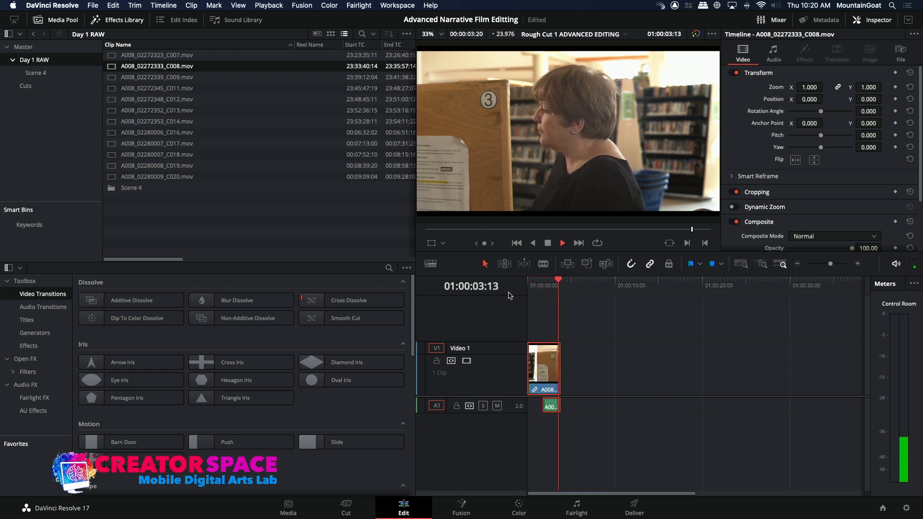
key(Home)
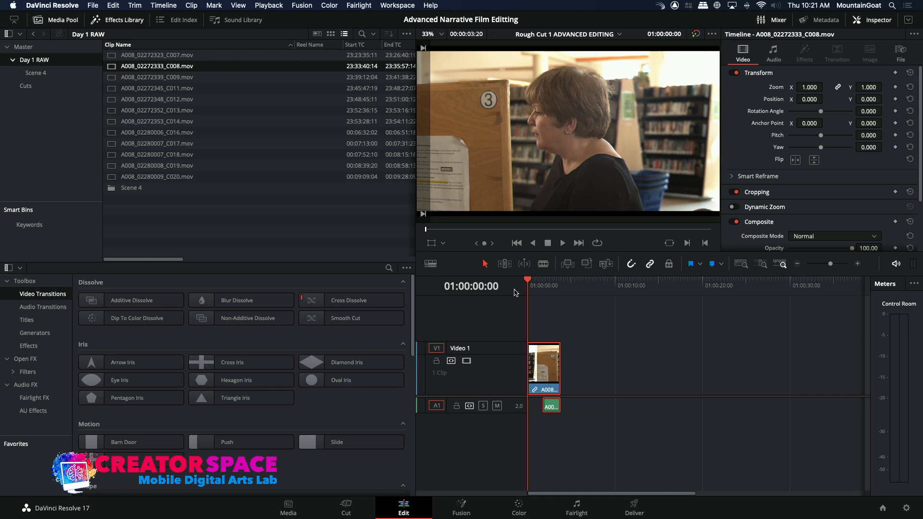
key(space)
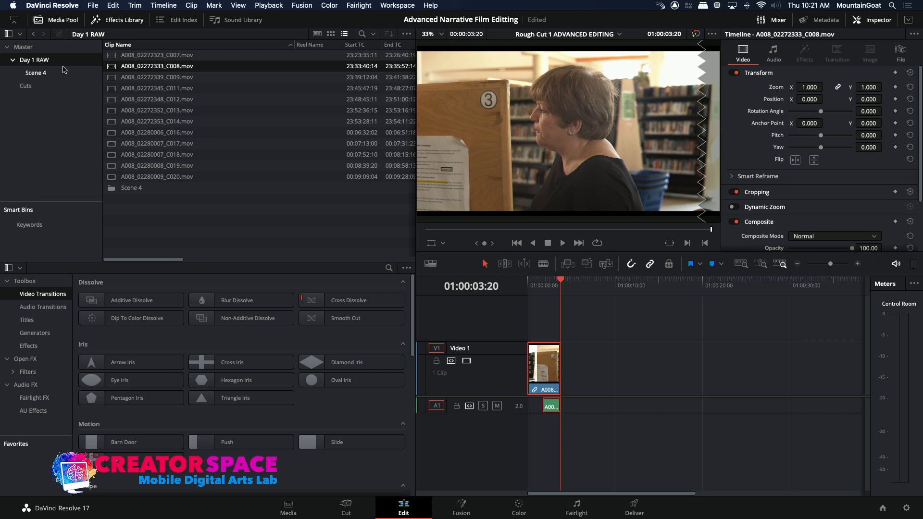
Open the Scene 4 bin, load clip 4A-4 in the source viewer and go to a point near its beginning
click(46, 73)
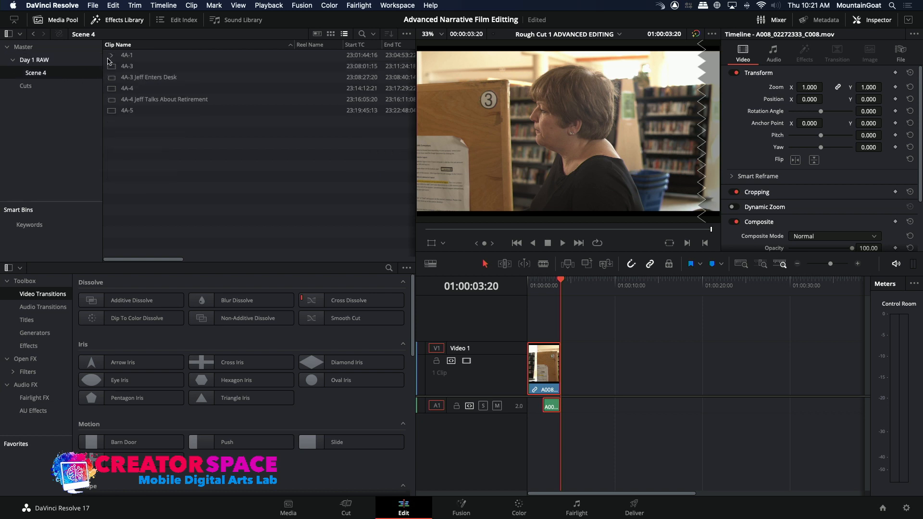
click(111, 88)
double_click(111, 88)
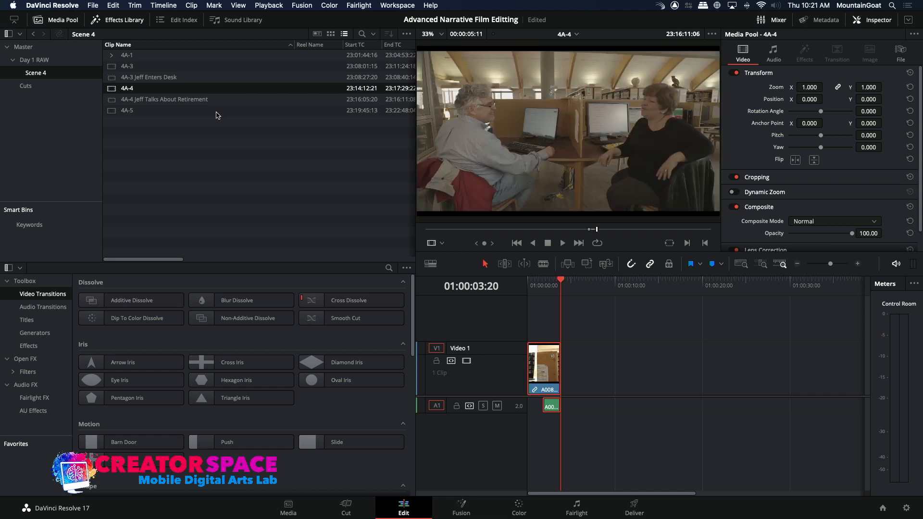
click(435, 230)
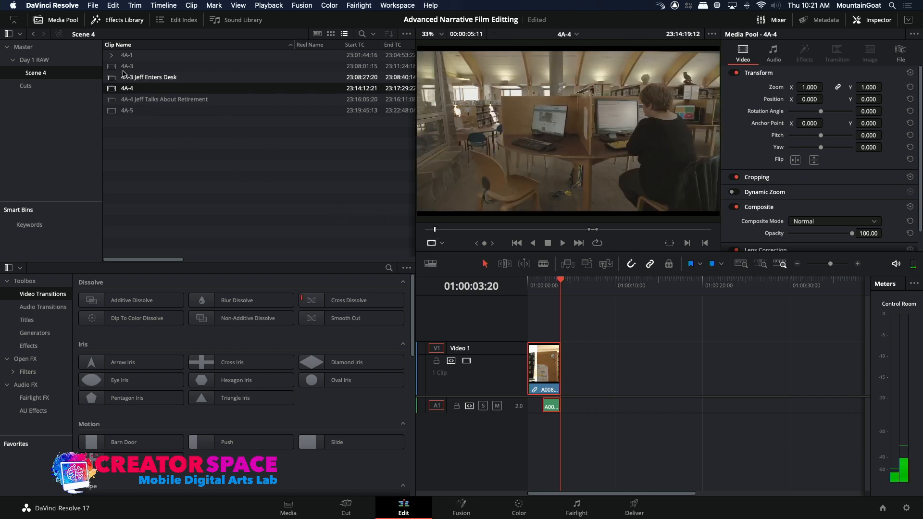
Apply the Blackmagic Pocket 4K Film to Video v4 LUT to all clips in the Scene 4 bin
click(115, 56)
click(124, 67)
key(super+a)
right_click(125, 68)
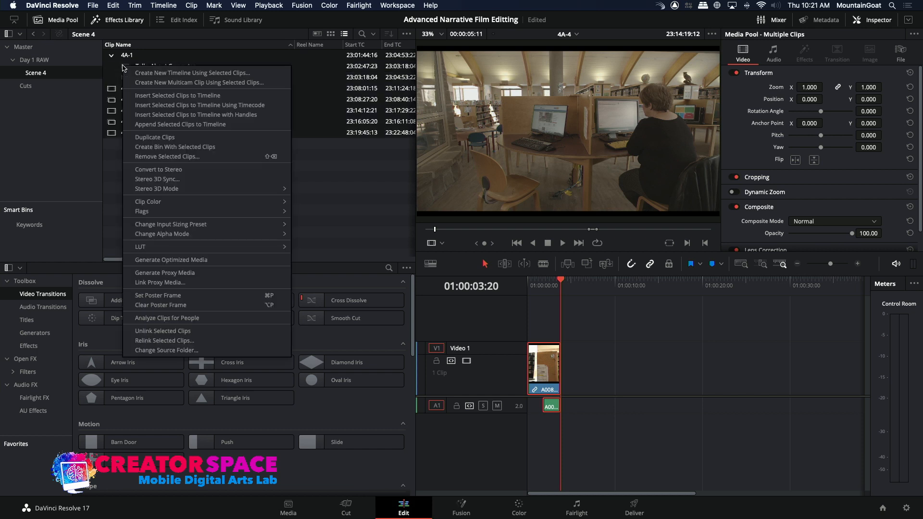
mouse_move(159, 246)
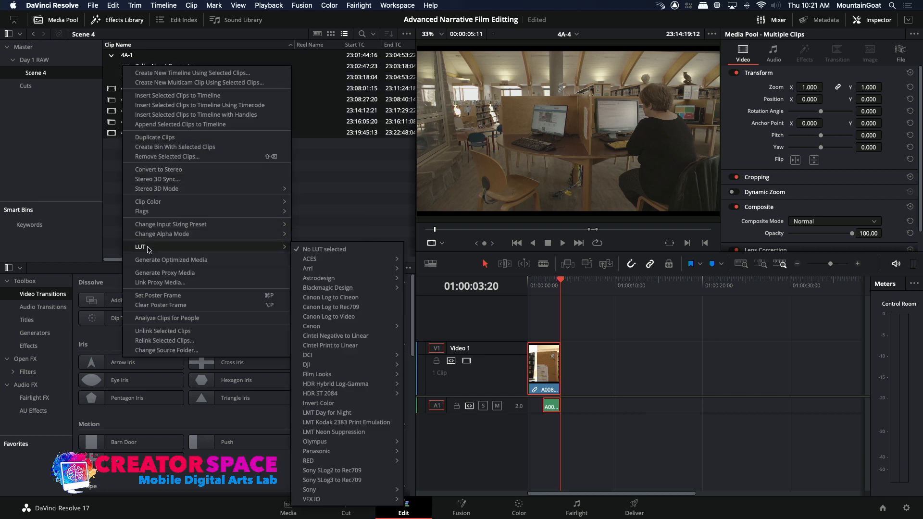
mouse_move(337, 289)
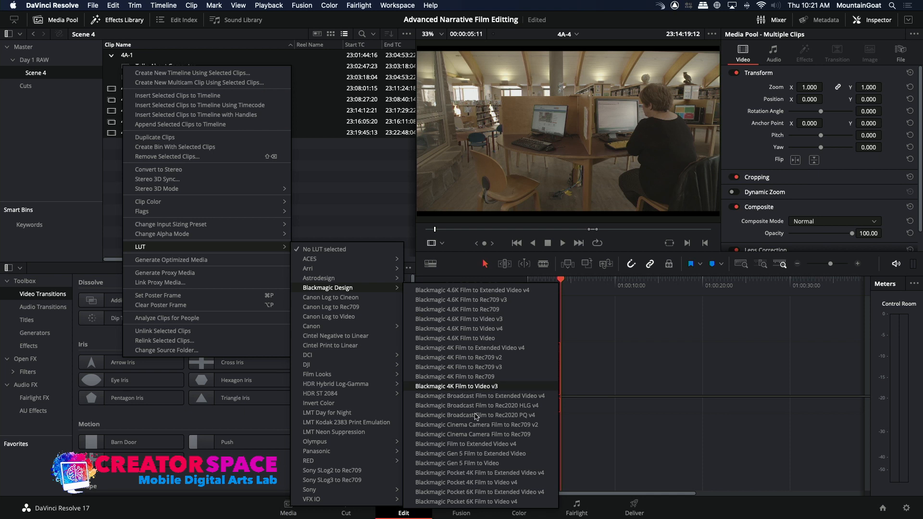
click(468, 484)
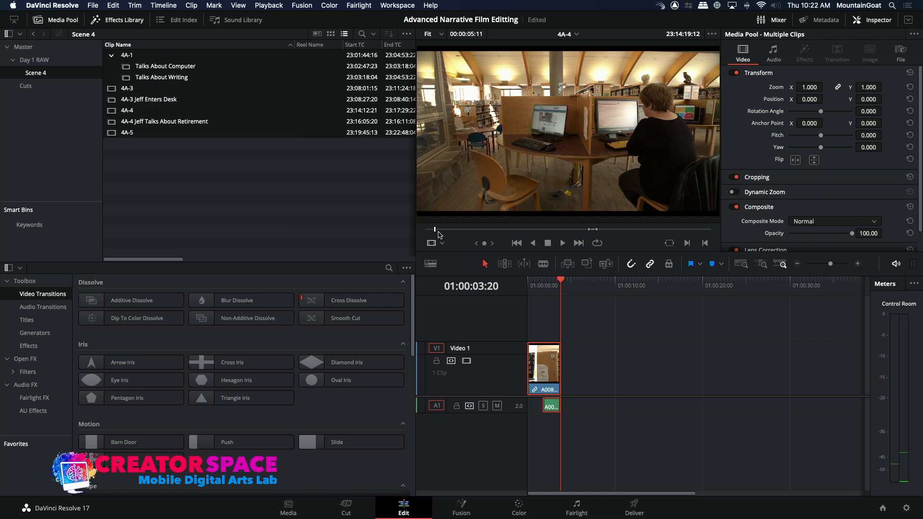
Mark a range of about 17 seconds in 4A-4 ending at 23:14:46:05 and place it on the timeline directly after the C008 clip
mouse_move(438, 234)
mouse_down()
mouse_move(458, 239)
mouse_move(450, 240)
mouse_up()
key(space)
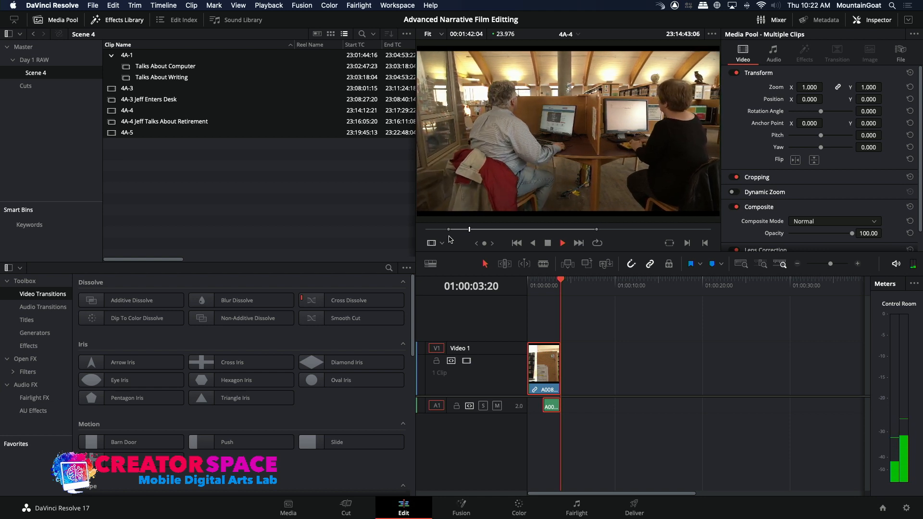
key(space)
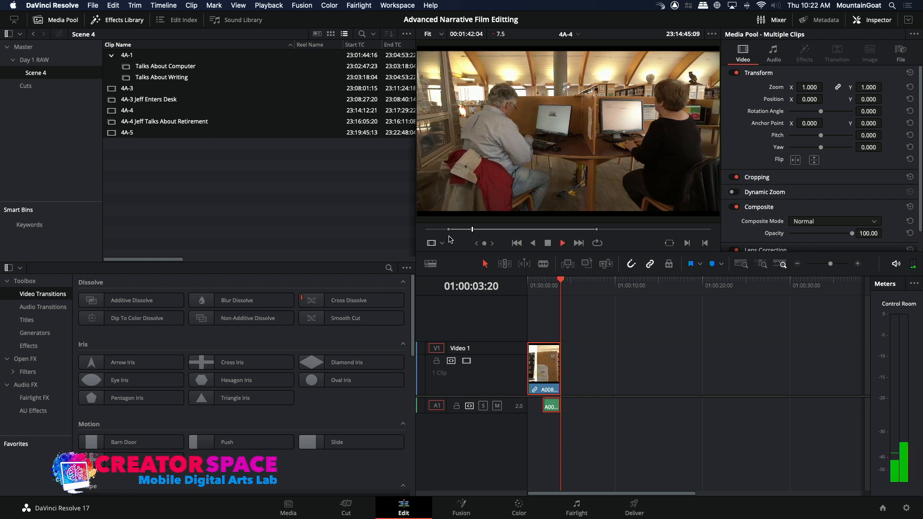
key(o)
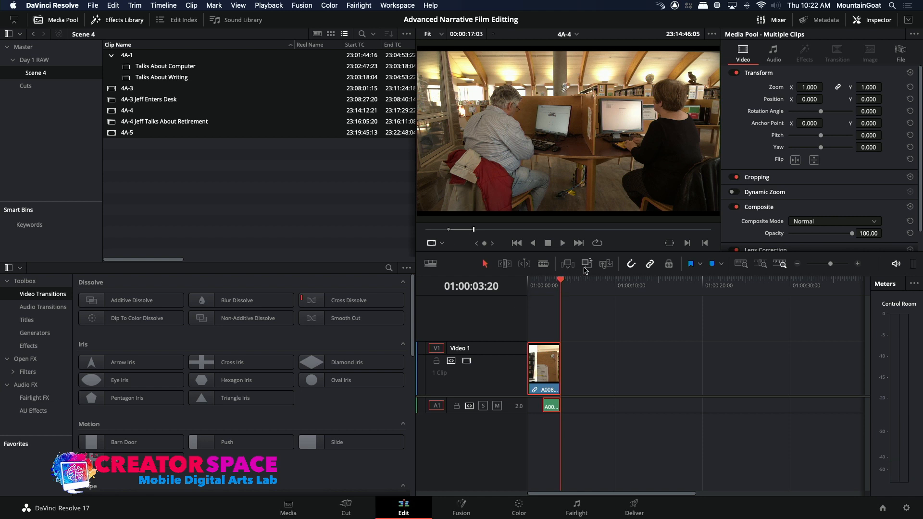
key(F9)
Play back the cut from C008 into 4A-4, including a full pass from the start of the timeline
click(548, 283)
key(space)
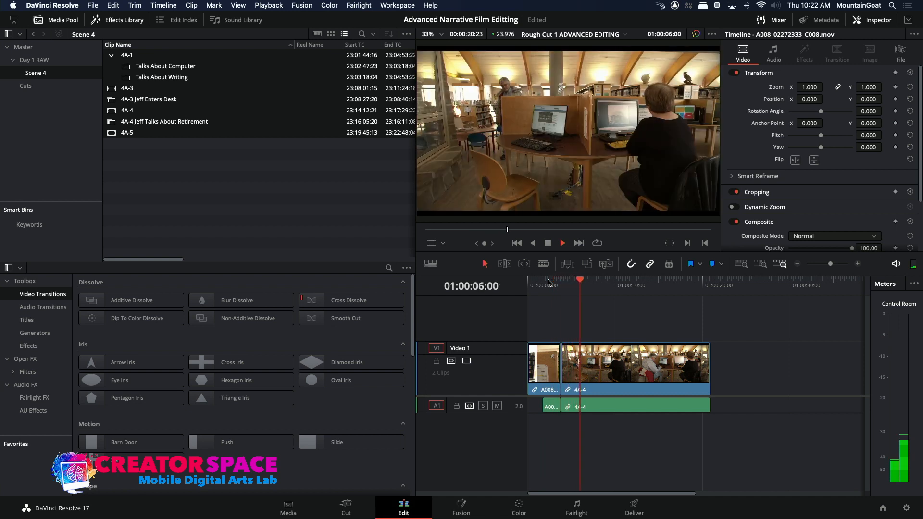
drag(550, 283, 513, 286)
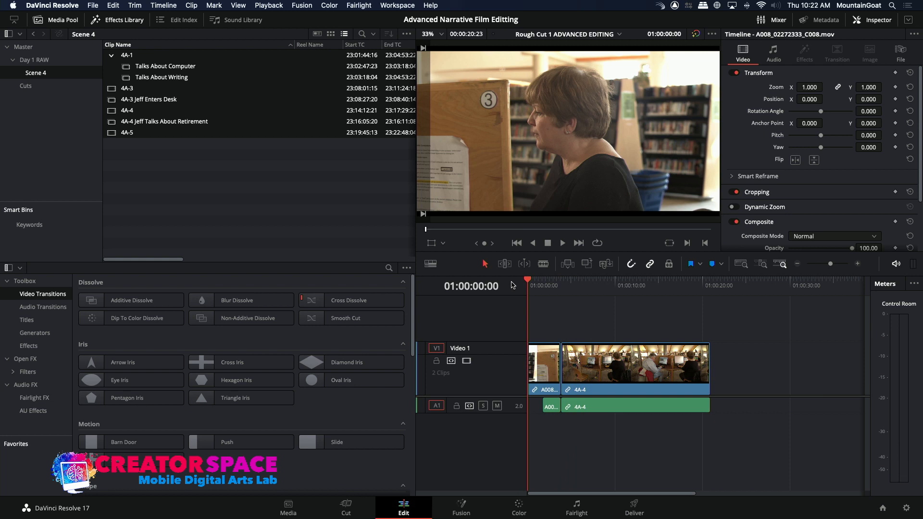
key(space)
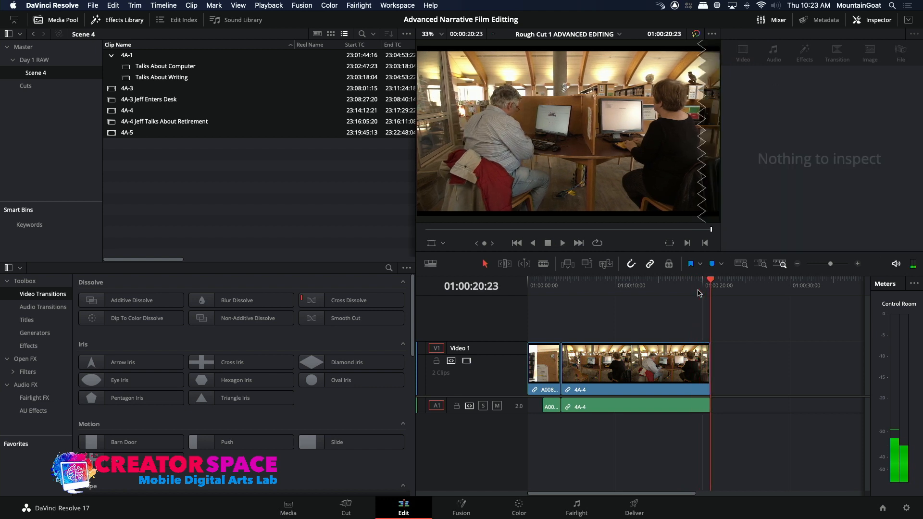
Mark about 11 seconds of A008_02272353_C014.mov from Day 1 RAW, ending at 23:53:50:19, and overwrite it onto the timeline after 4A-4
click(35, 60)
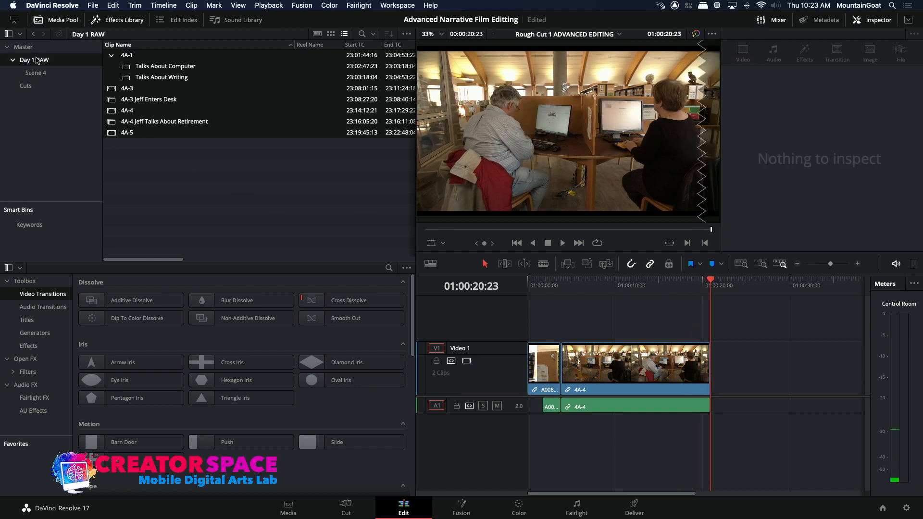
double_click(115, 124)
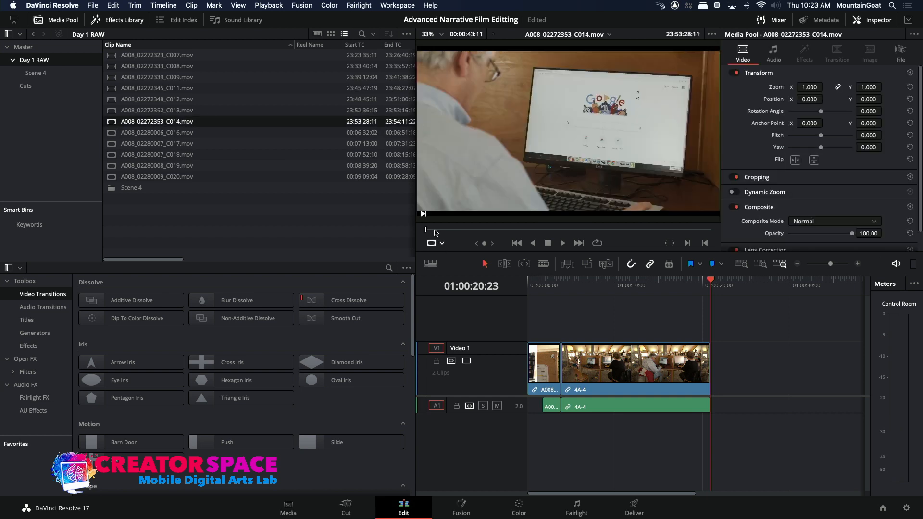
drag(440, 233, 508, 245)
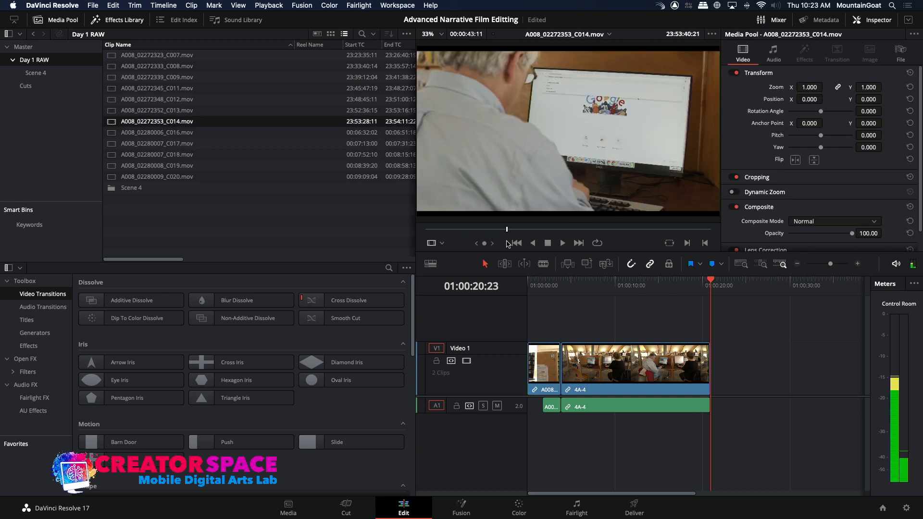
key(space)
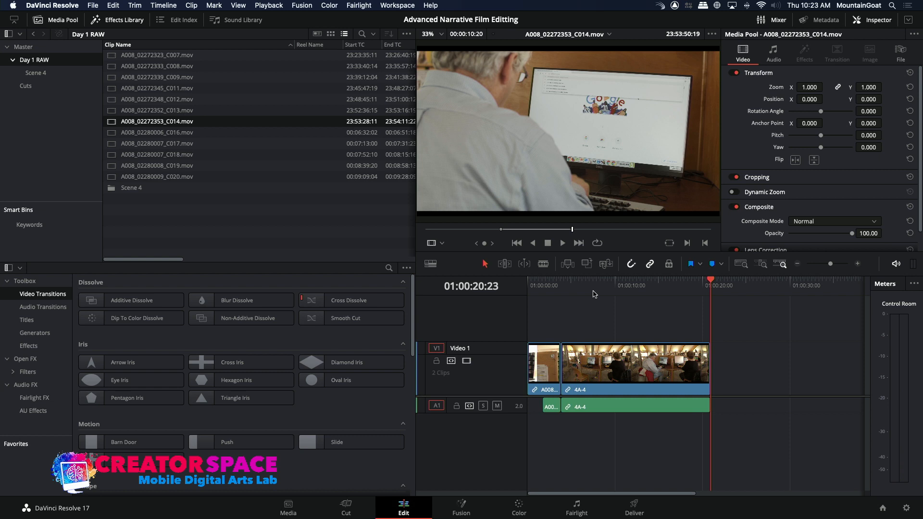
click(587, 264)
Play back the cut from 4A-4 into the C014 computer shot, and select the C014 clip on the timeline
click(690, 288)
key(space)
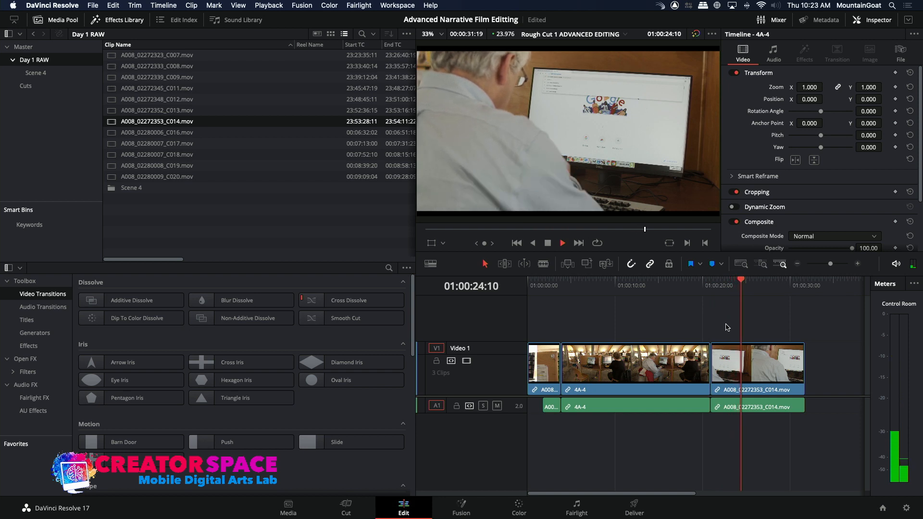
key(space)
click(732, 358)
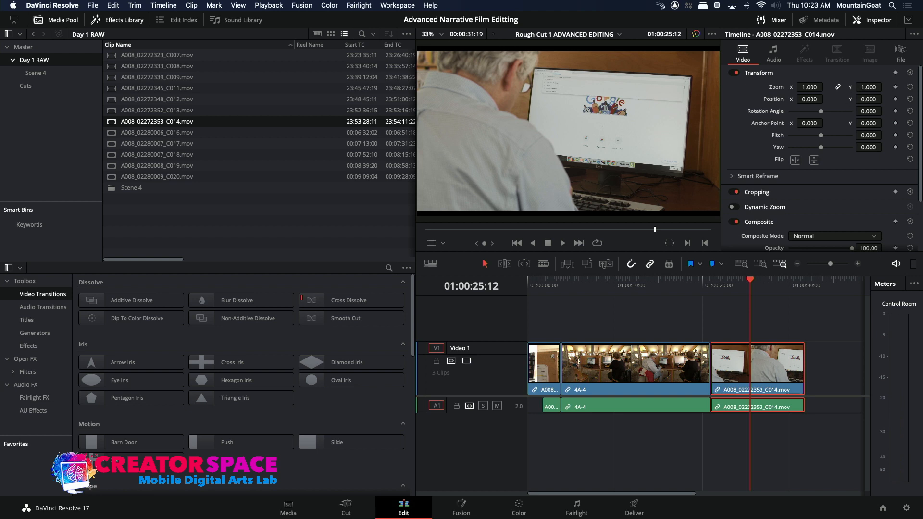
Enlarge the selected C014 clip to a zoom of 1.930 and set its Y position to -366 to reframe the computer screen
drag(885, 87, 921, 88)
drag(869, 99, 784, 99)
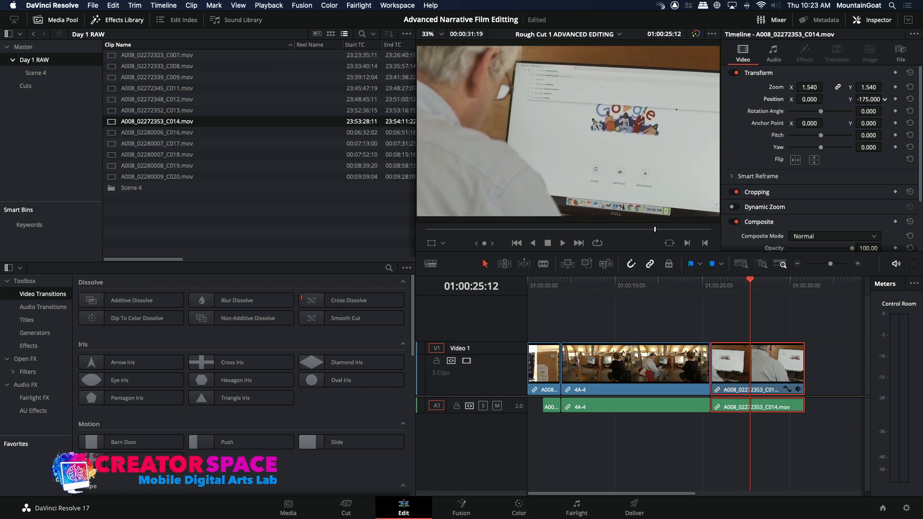
mouse_move(884, 88)
mouse_down()
mouse_move(914, 87)
mouse_move(873, 100)
mouse_up()
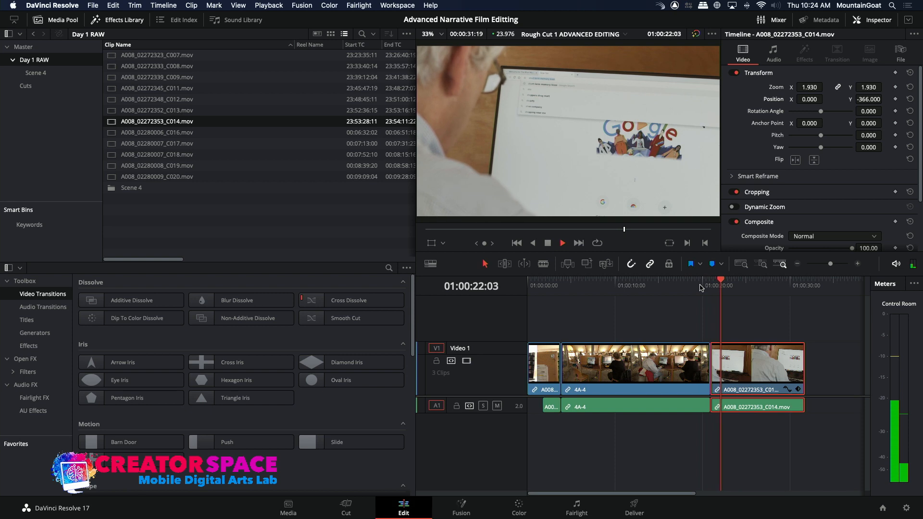
Review the cut from 4A-4 into C014 and nudge the C014 clip 7 frames earlier, over the end of 4A-4
click(712, 282)
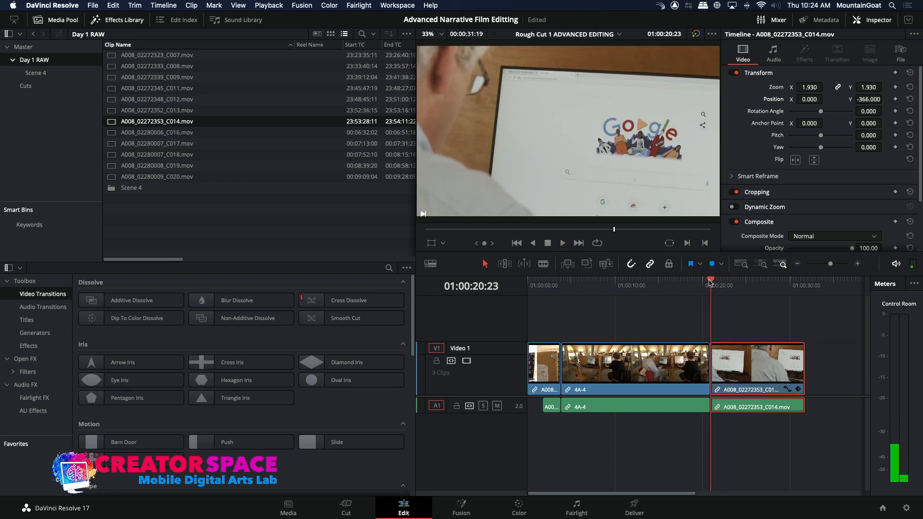
key(j)
key(l)
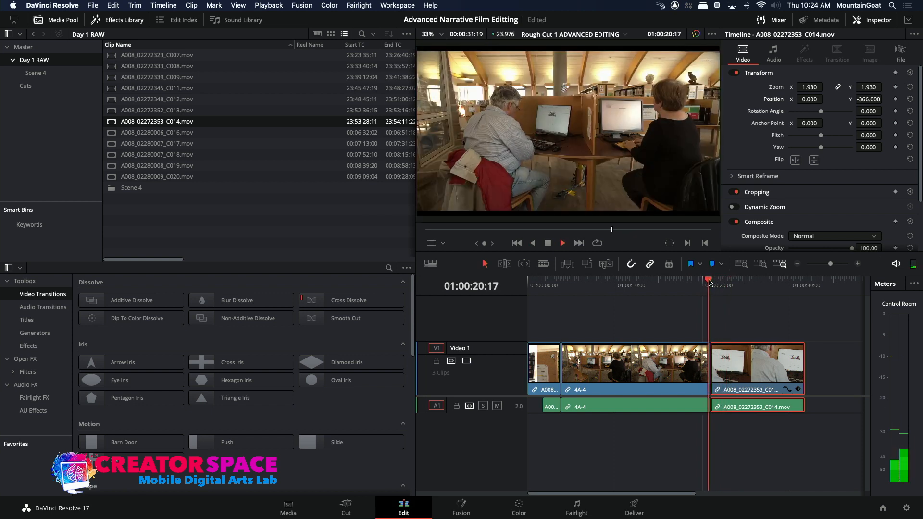
key(k)
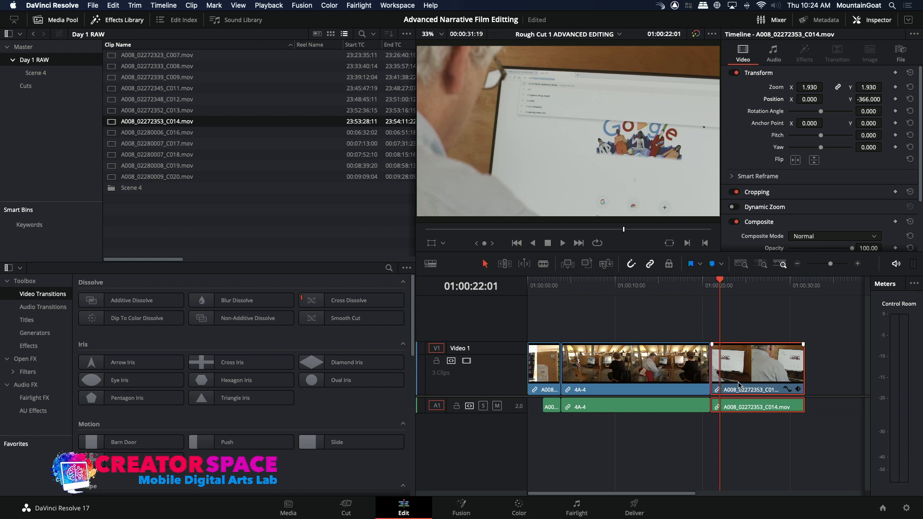
key(comma)
key(comma)
key(comma)
key(comma)
key(comma)
key(comma)
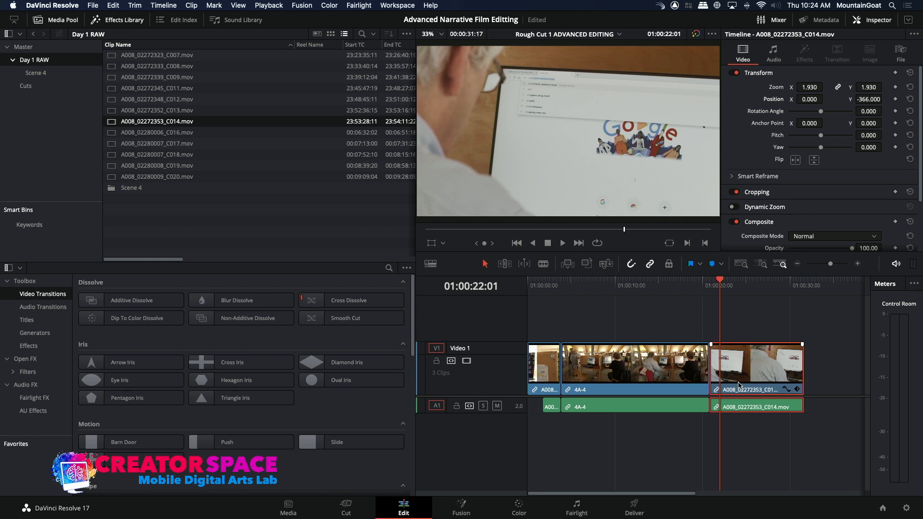
Play back the cut from 4A-4 into the reframed C014 shot, ending with the playhead at the end of the timeline
click(692, 288)
key(space)
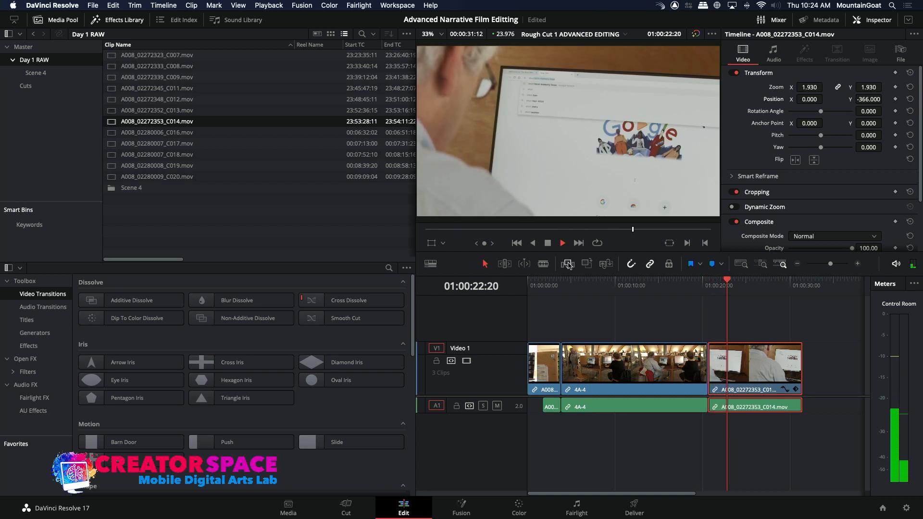
key(space)
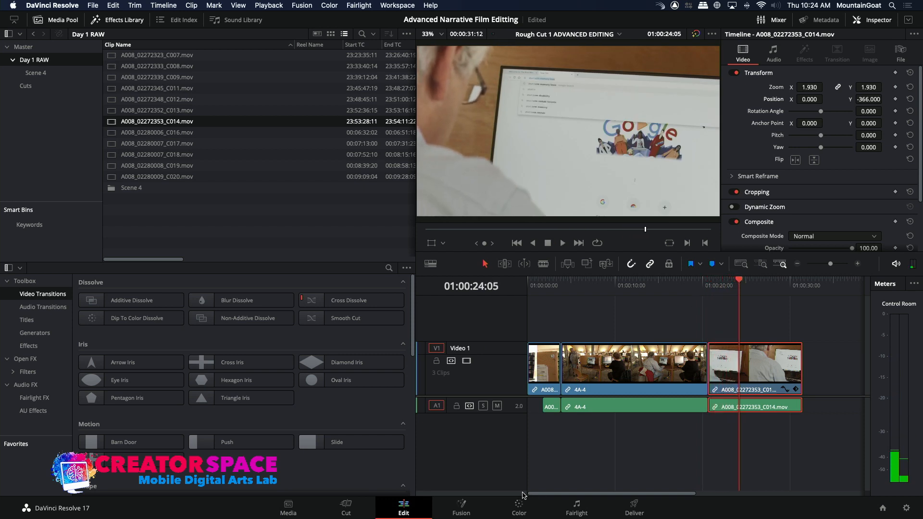
key(space)
click(784, 288)
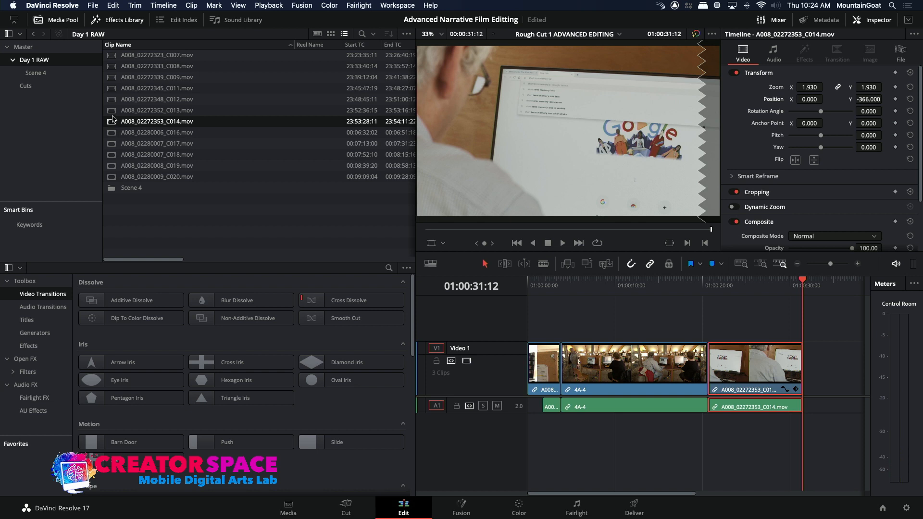
Apply a Blackmagic Design viewing LUT to all the clips in the Day 1 RAW bin
click(115, 100)
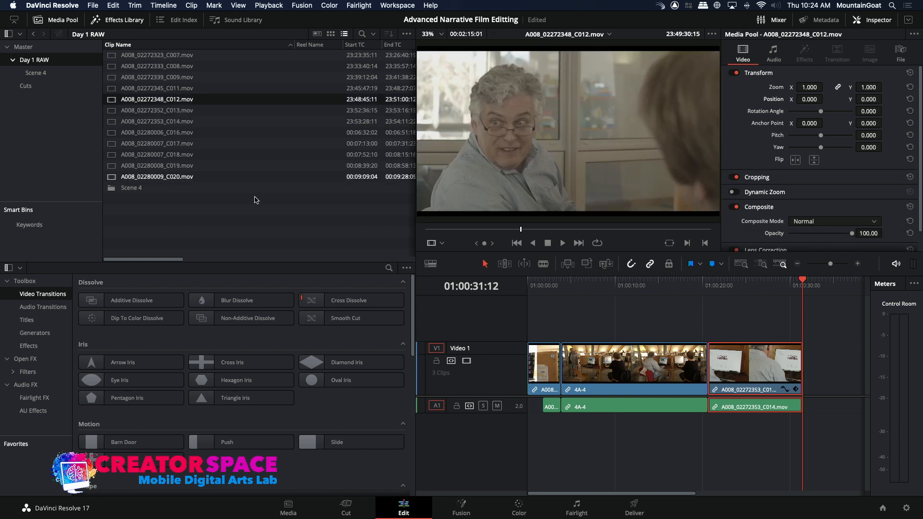
key(super+a)
right_click(112, 102)
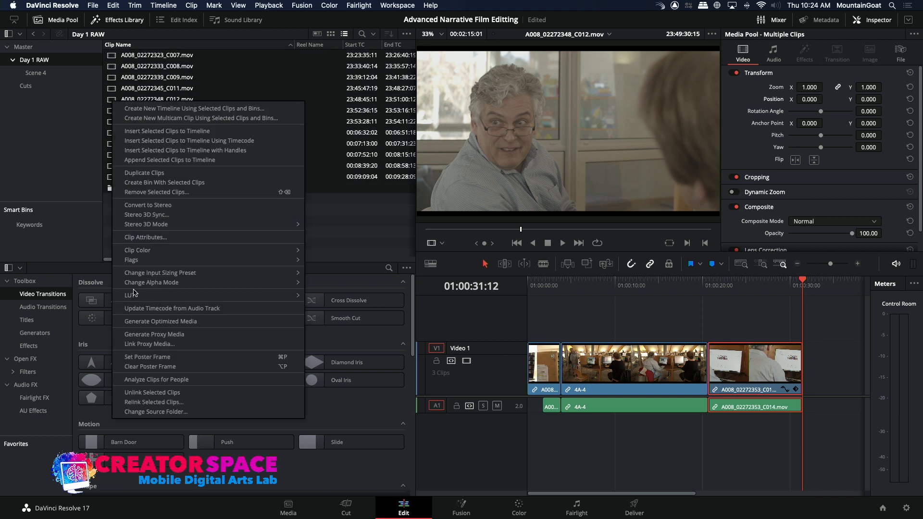
mouse_move(289, 284)
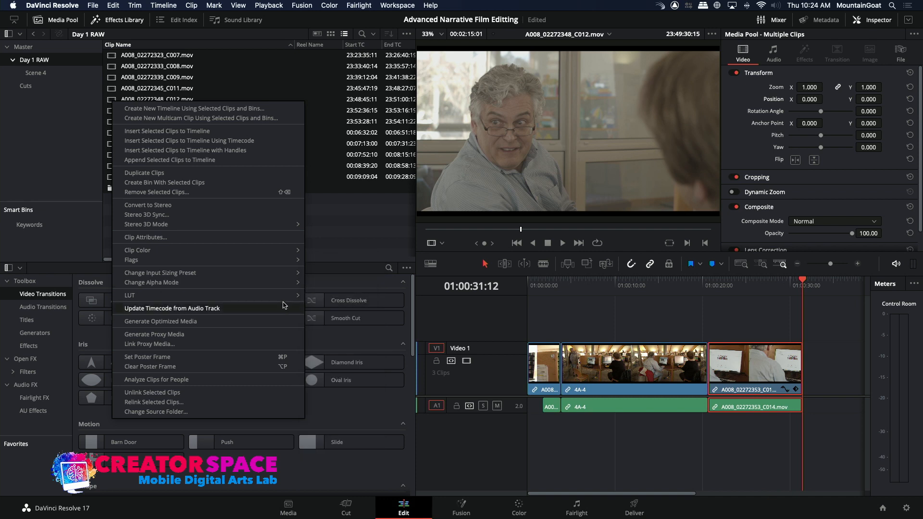
mouse_move(285, 302)
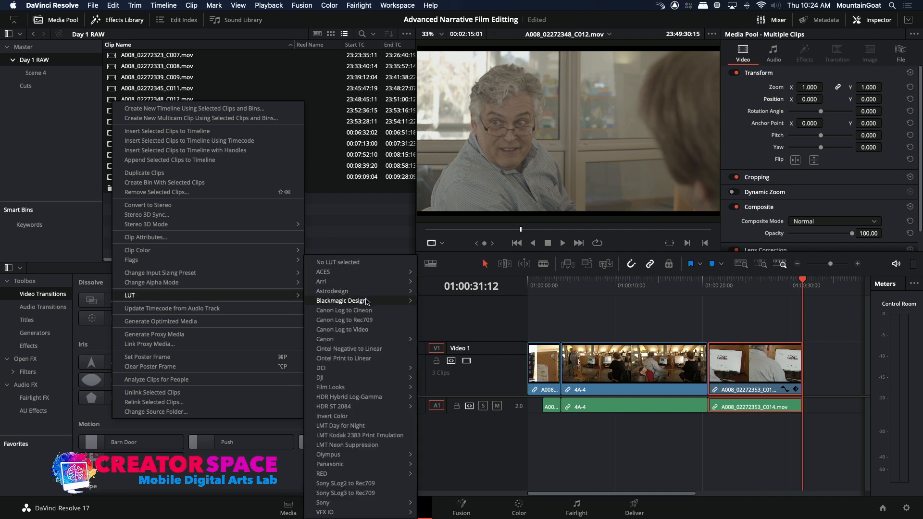
mouse_move(365, 301)
click(463, 494)
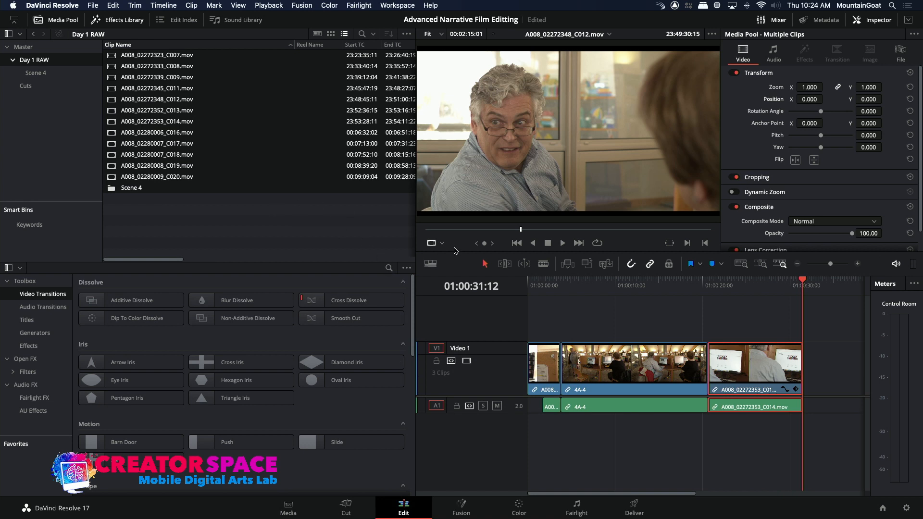
Mark an in point at about 23:49:10 in A008_02272348_C012.mov and review the man turning from there
drag(456, 232, 477, 235)
key(space)
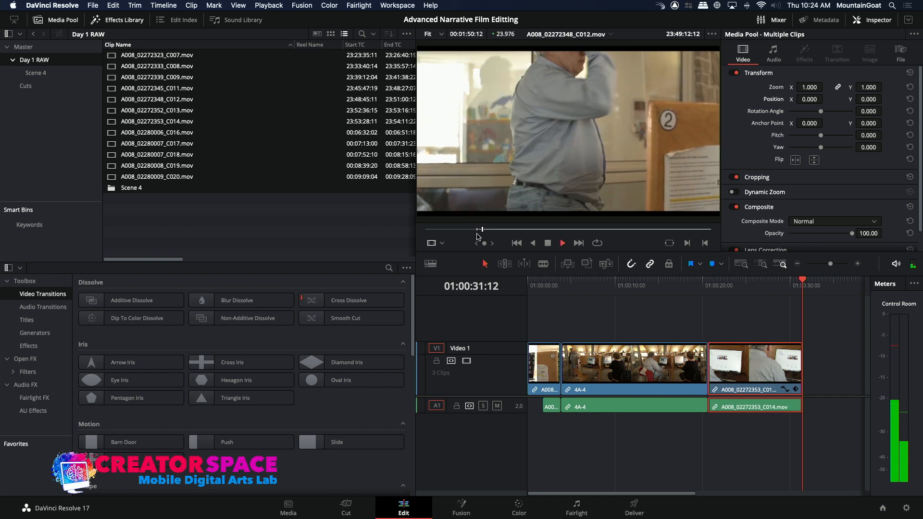
key(space)
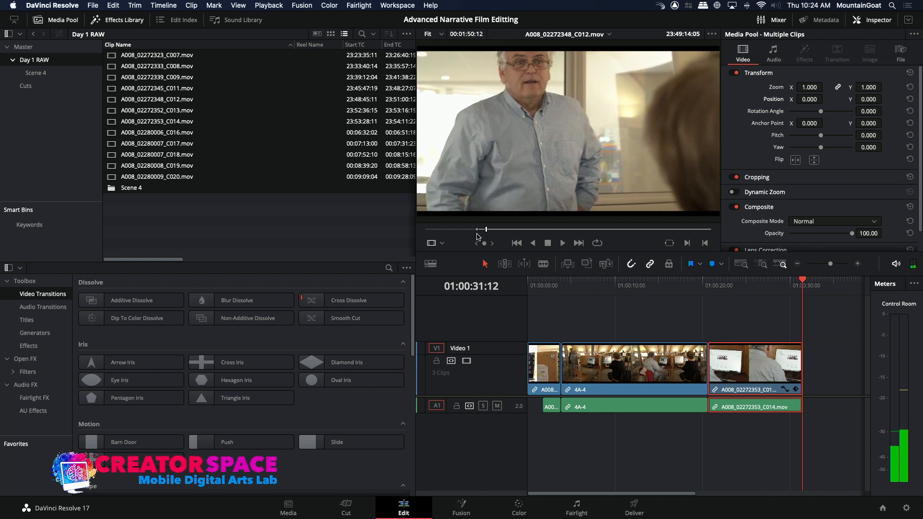
key(space)
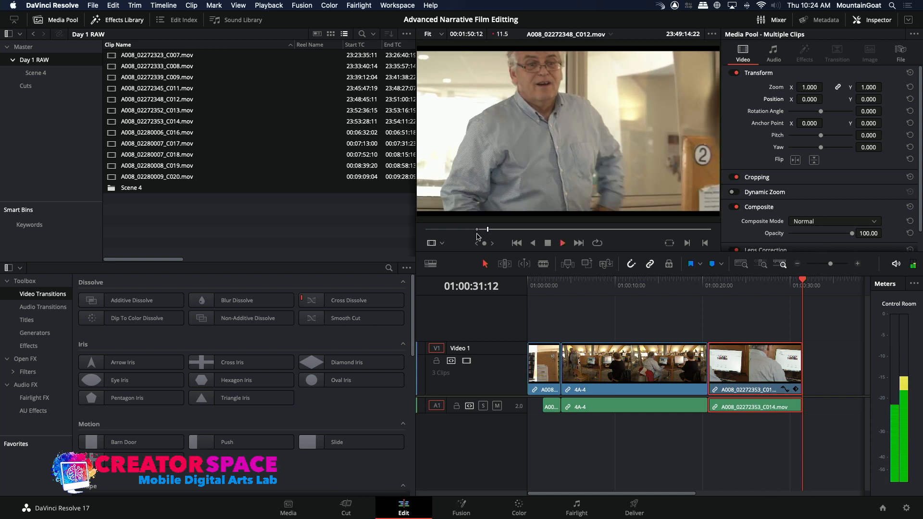
key(j)
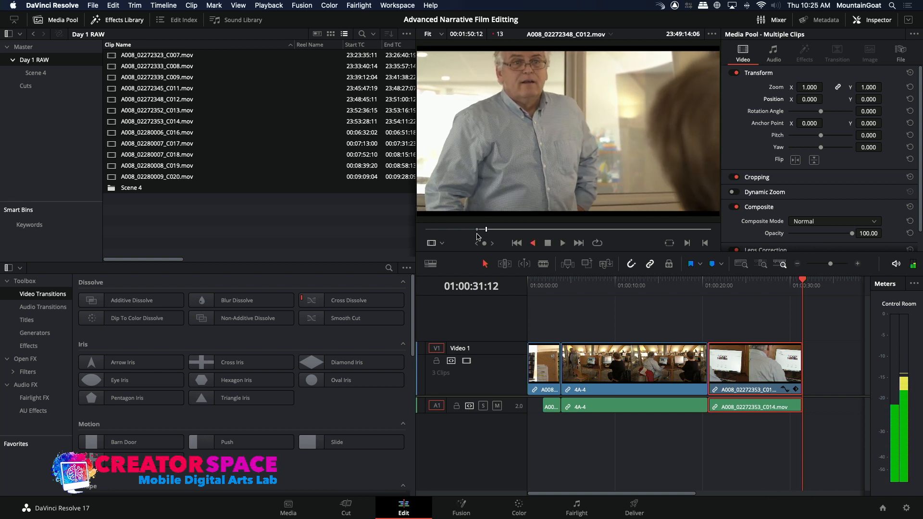
key(l)
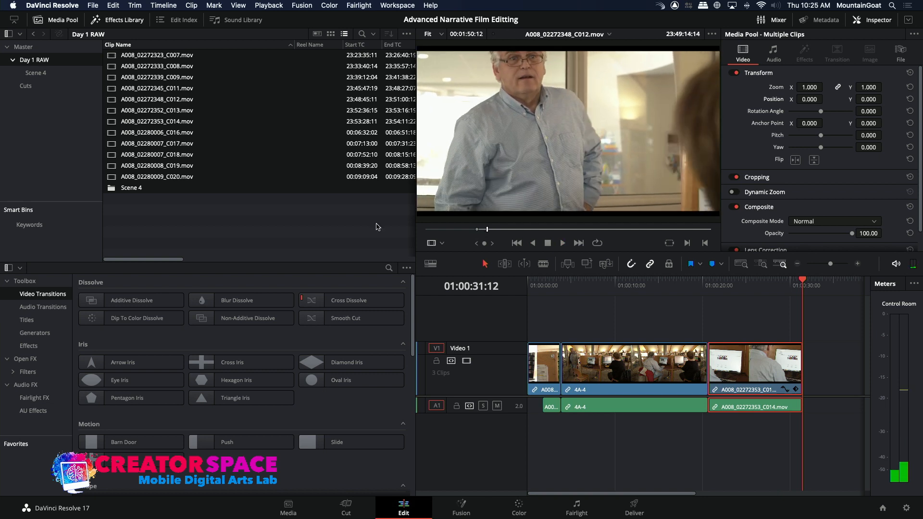
Compare the C013 and C011 takes with C012, marking an in point at about 23:46:27 in A008_02272345_C011.mov
click(197, 197)
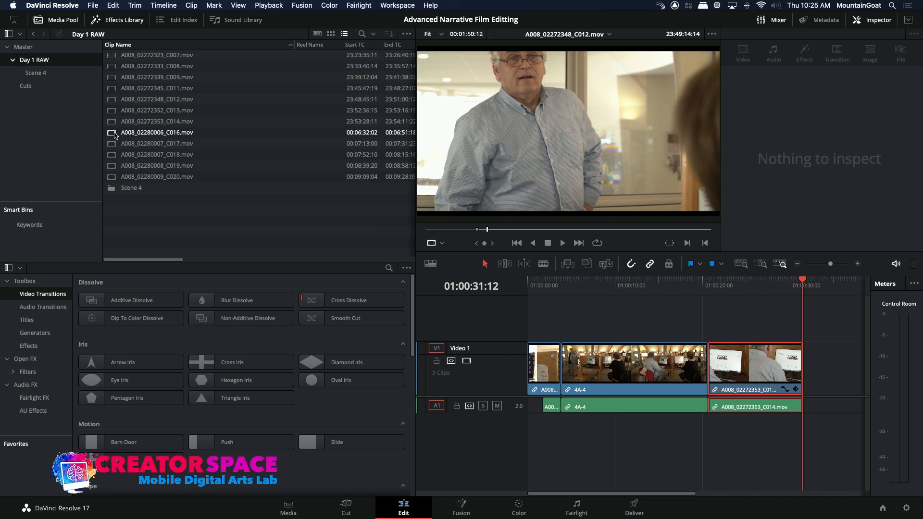
click(111, 112)
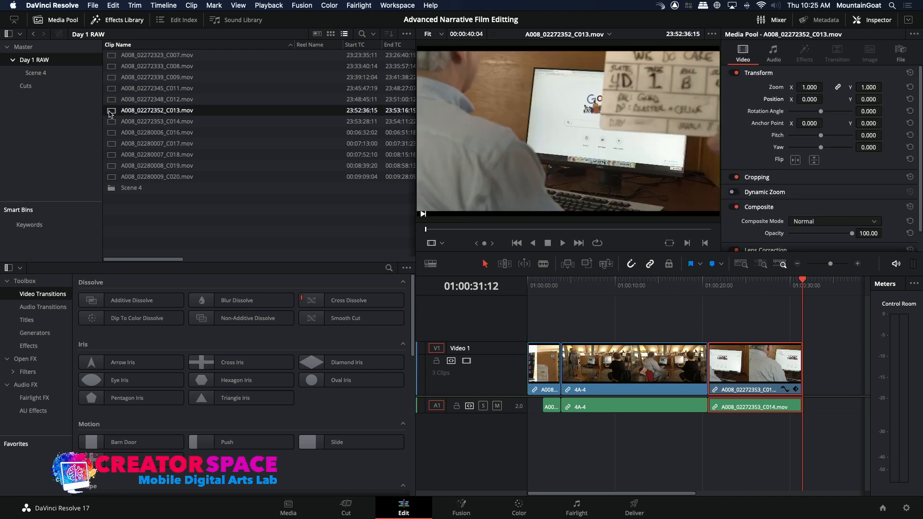
click(111, 101)
click(112, 90)
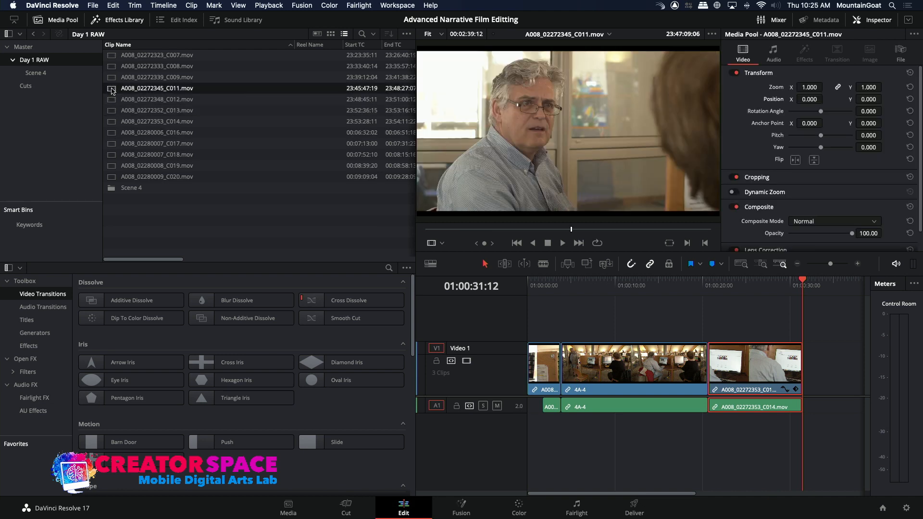
drag(455, 230, 494, 242)
key(space)
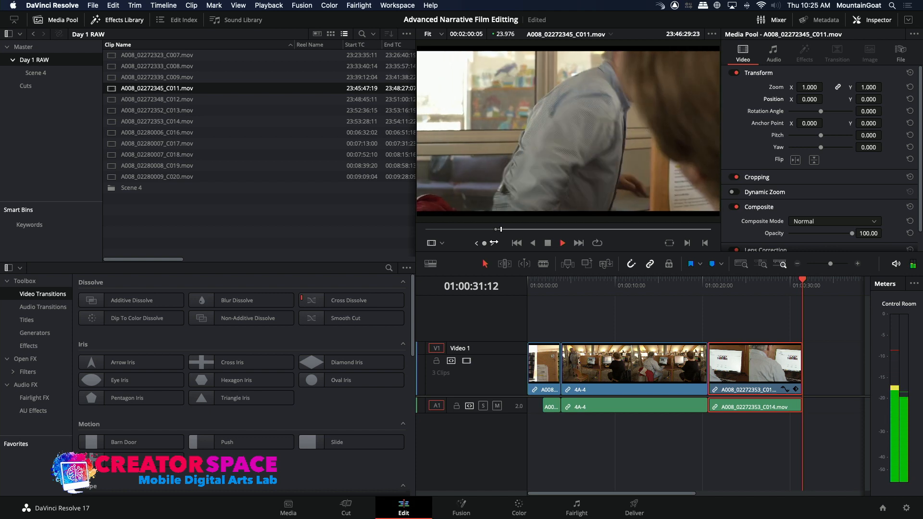
key(space)
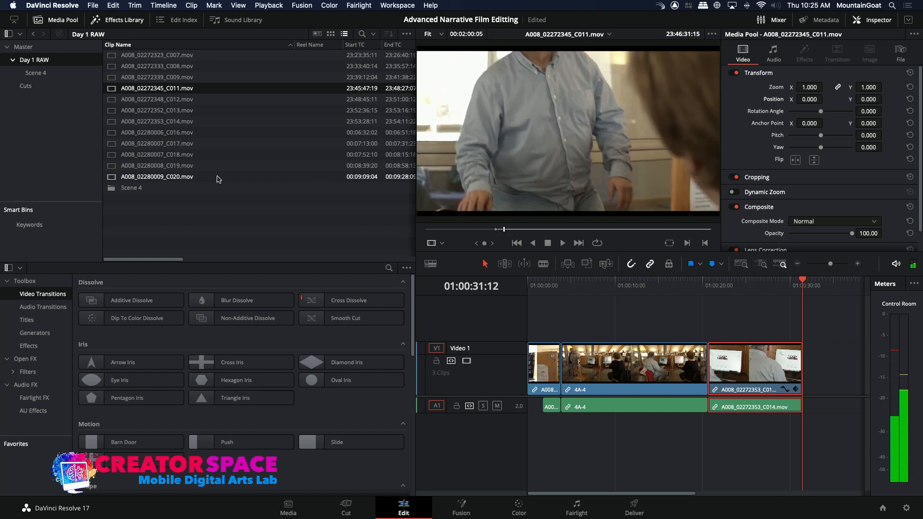
Mark the out point of A008_02272348_C012.mov at 23:49:14:01 and overwrite the roughly four-second range onto the timeline after C014
click(112, 100)
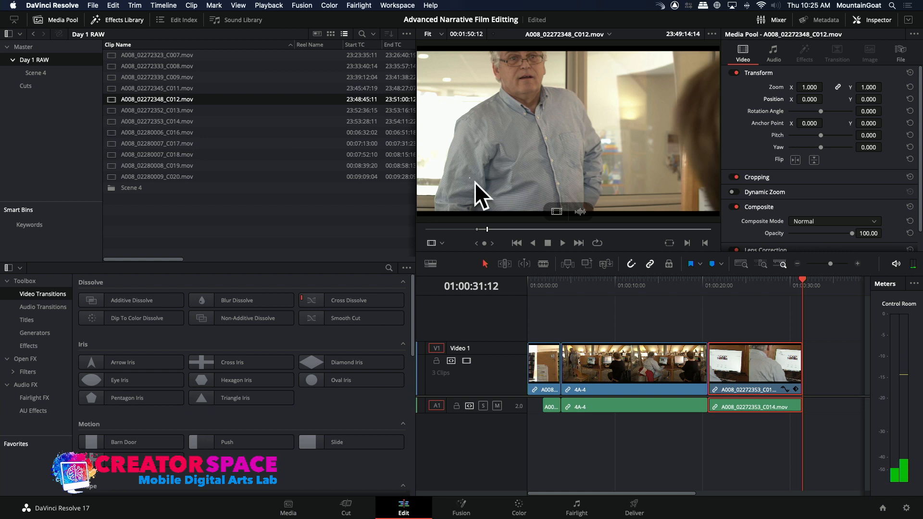
drag(487, 232, 487, 232)
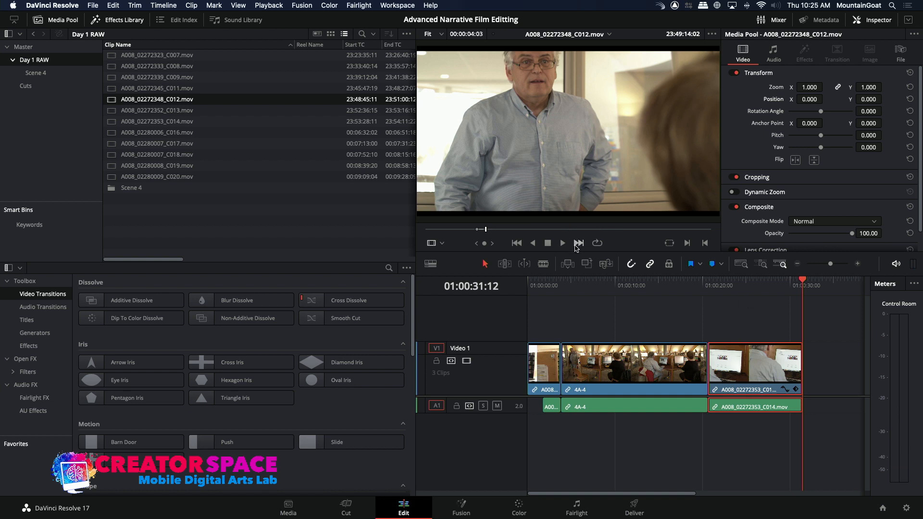
click(577, 246)
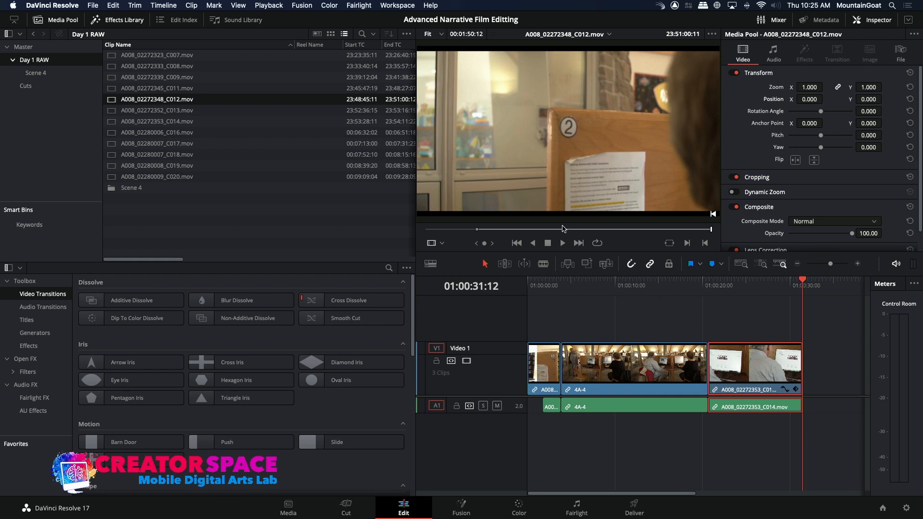
drag(492, 230, 484, 229)
key(space)
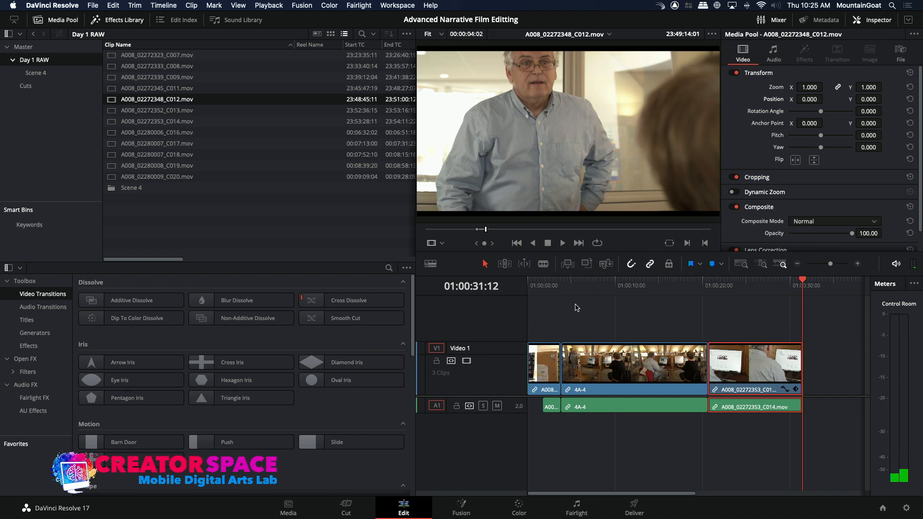
click(587, 265)
Play back the cut from C014 into C012 and place the playhead at the end of the C012 clip
click(791, 283)
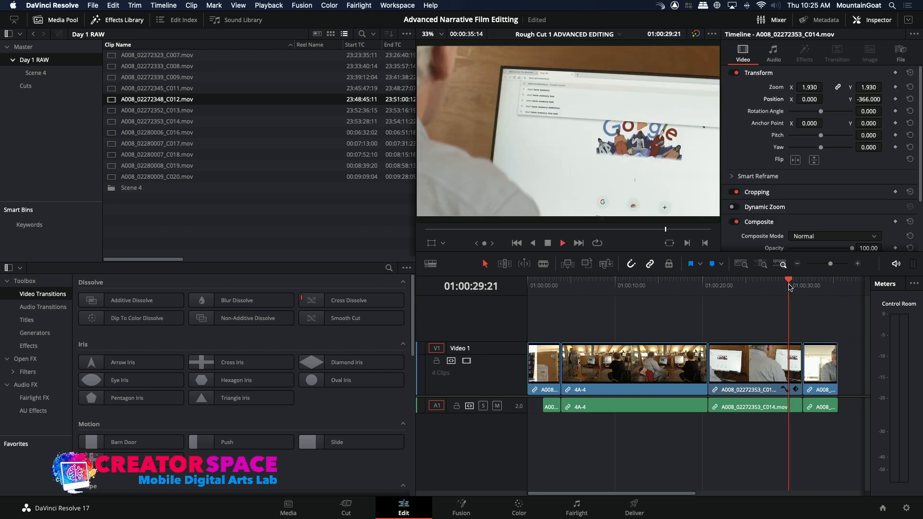
key(space)
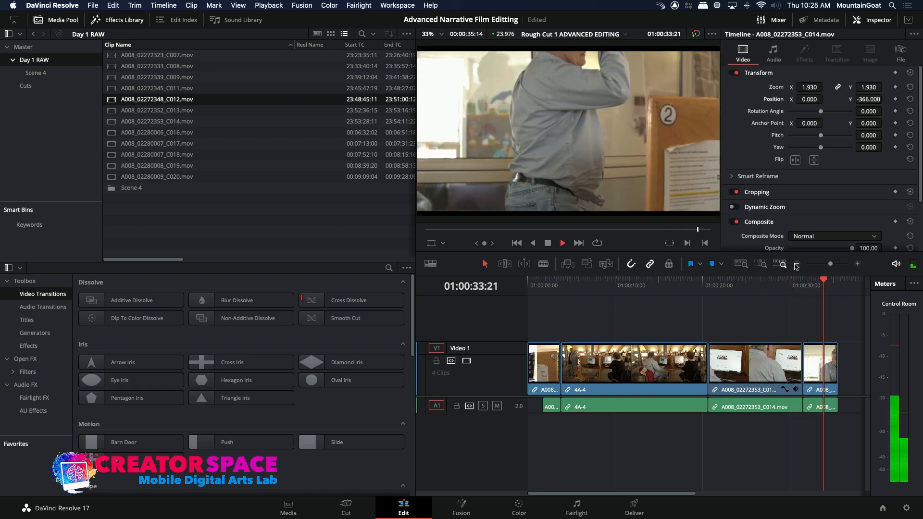
click(797, 264)
key(space)
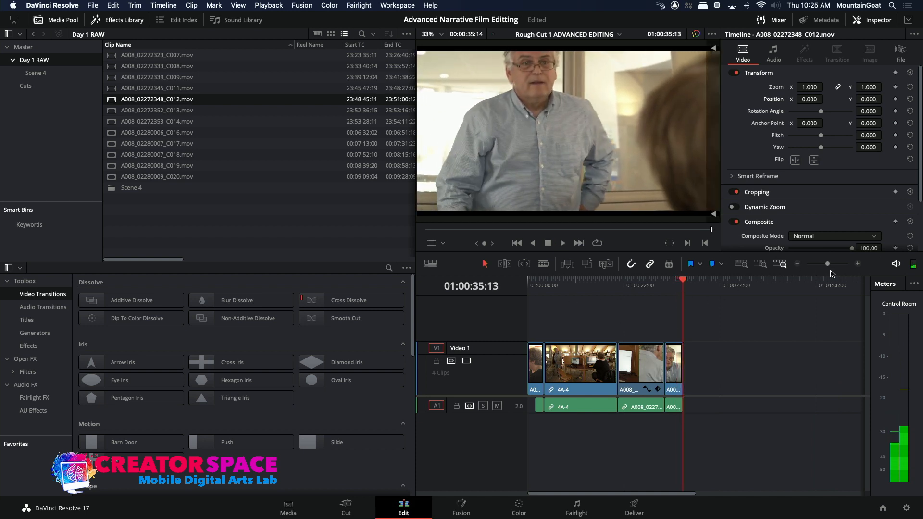
click(859, 264)
click(696, 287)
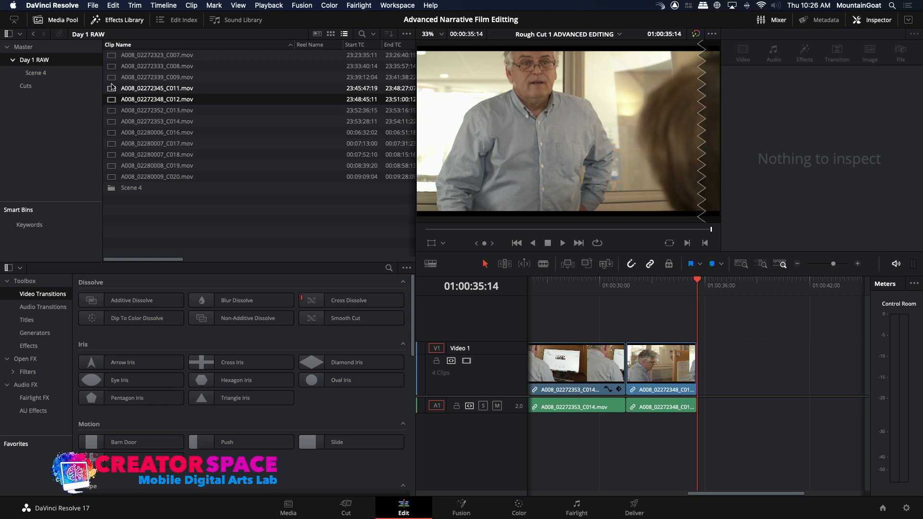
Mark an in point at about 23:39:36 in A008_02272339_C009.mov and play the woman's reaction from there
double_click(157, 76)
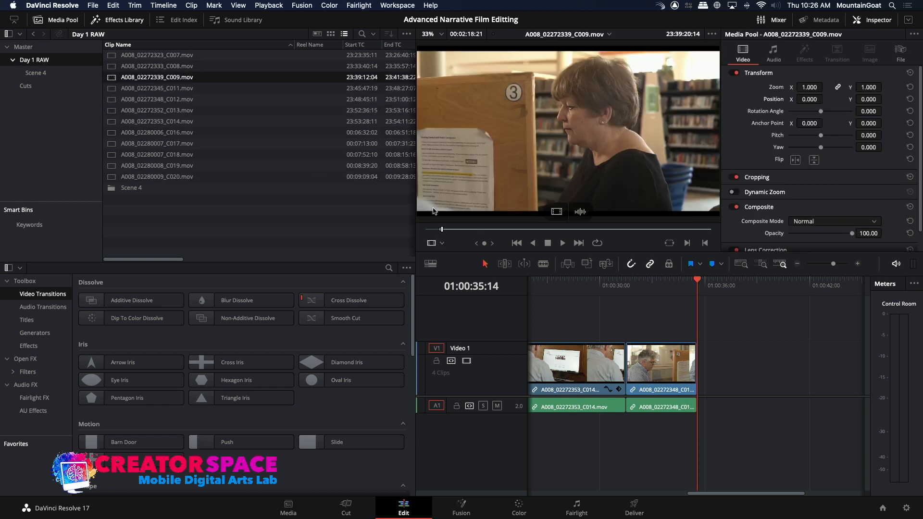
drag(447, 231, 467, 234)
key(space)
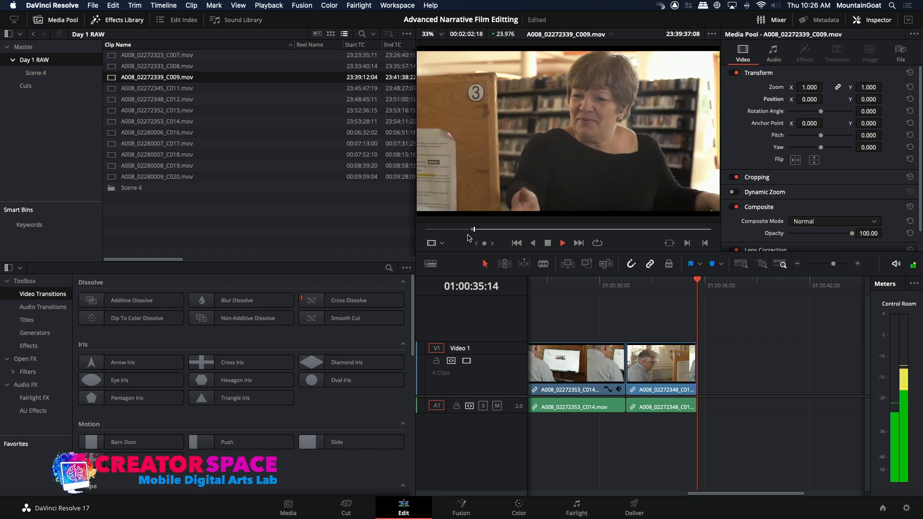
key(space)
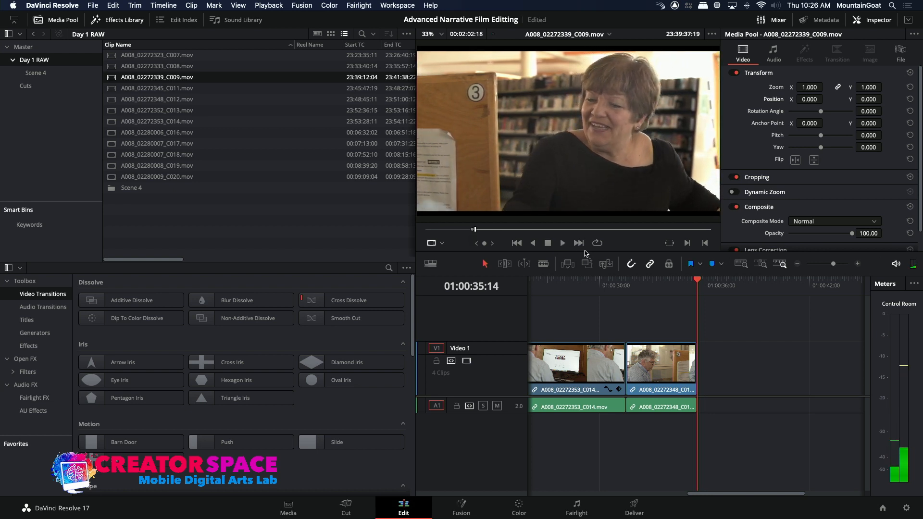
Extend the end of the C012 clip on the timeline to 01:00:37:17 and play back the lengthened ending
drag(698, 372, 736, 379)
click(691, 284)
key(space)
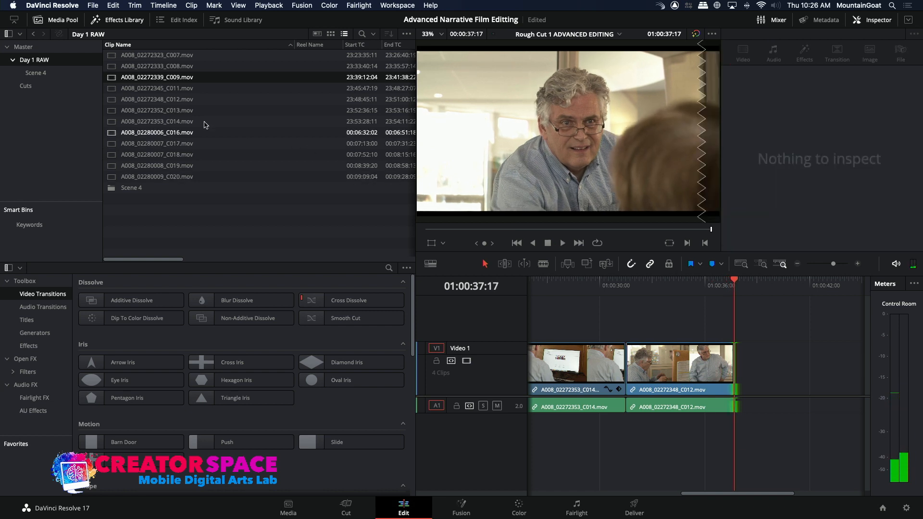
Move the in point of A008_02272339_C009.mov to 23:39:37:19 and review the woman's reaction from there
double_click(169, 77)
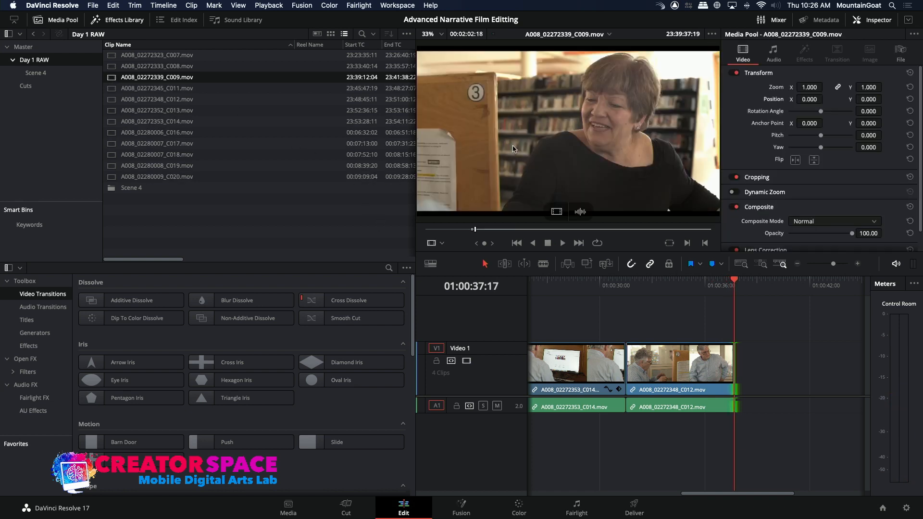
key(space)
key(space)
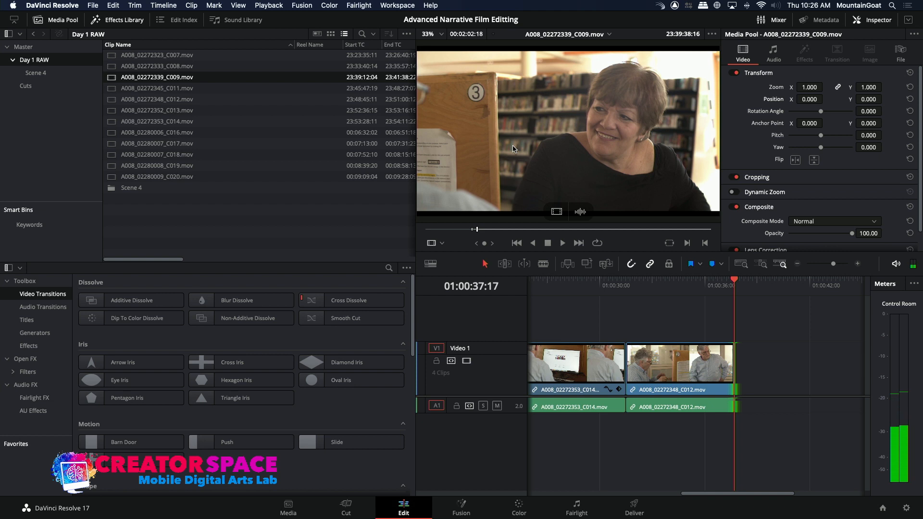
key(j)
key(space)
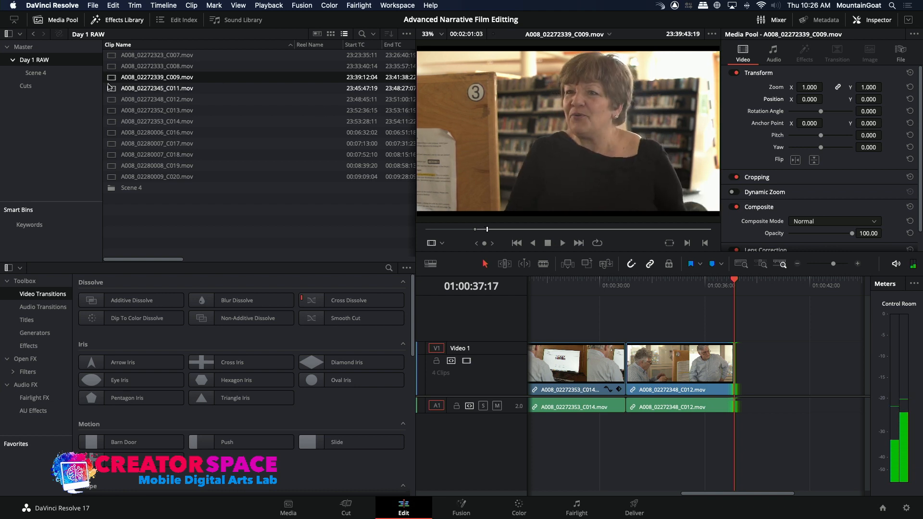
Mark A008_02272333_C008.mov from about 23:33:56 to 23:34:03:06 and overwrite that range onto the timeline after C012
click(240, 88)
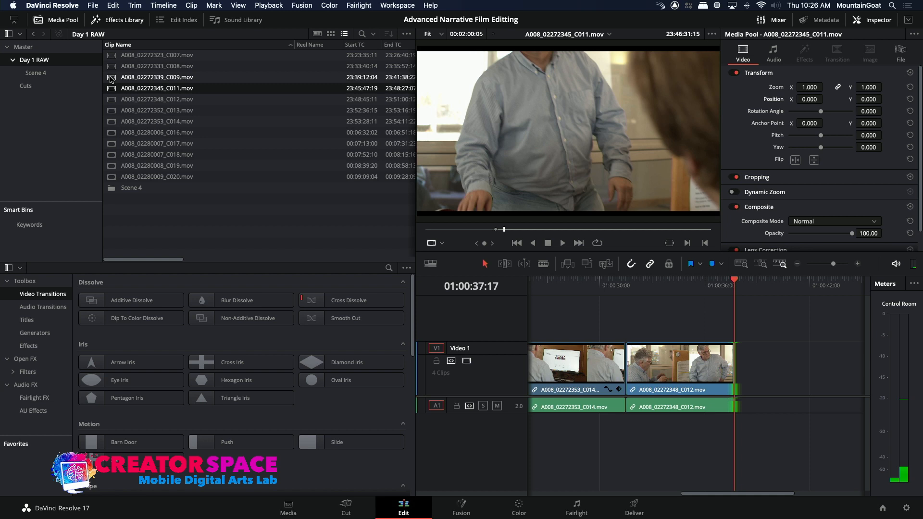
double_click(110, 78)
double_click(110, 67)
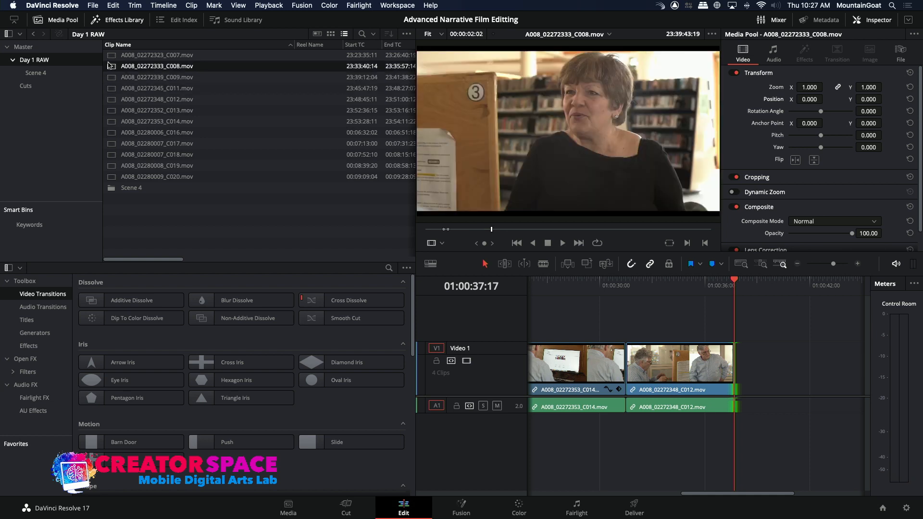
drag(447, 228, 470, 231)
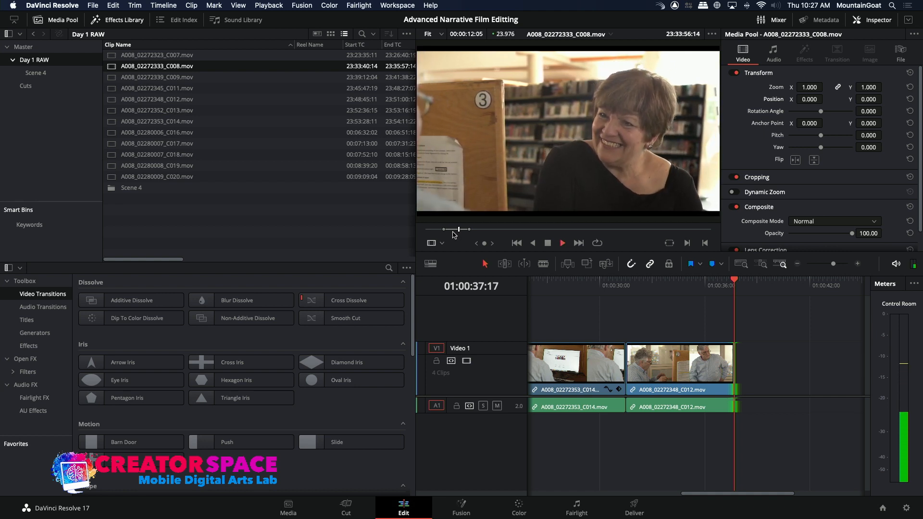
key(space)
drag(464, 229, 459, 230)
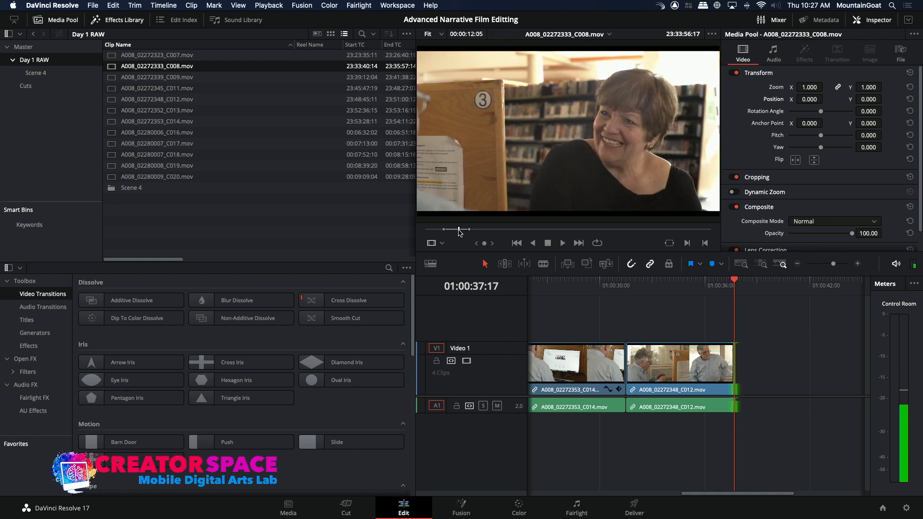
key(space)
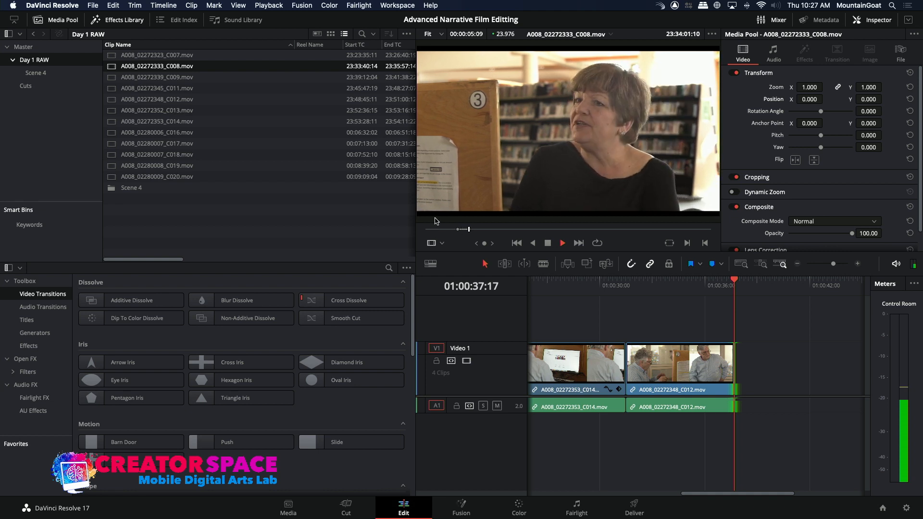
key(space)
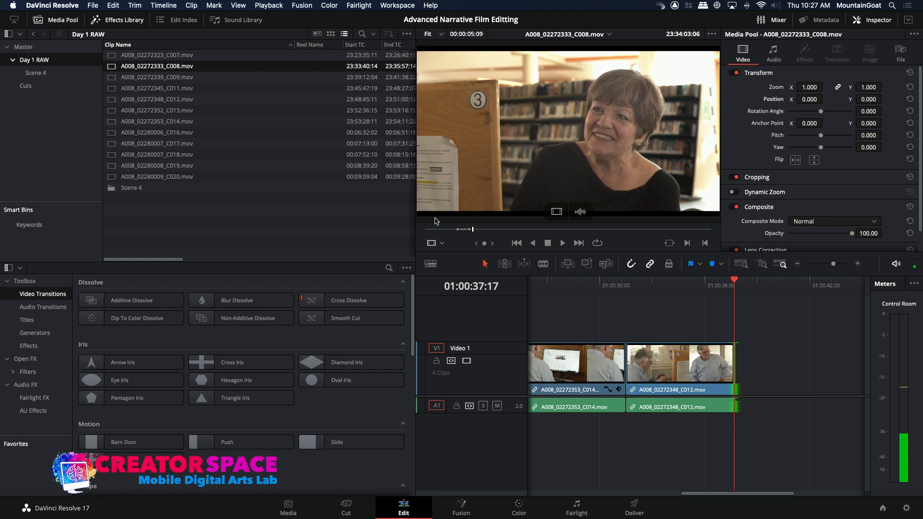
click(590, 265)
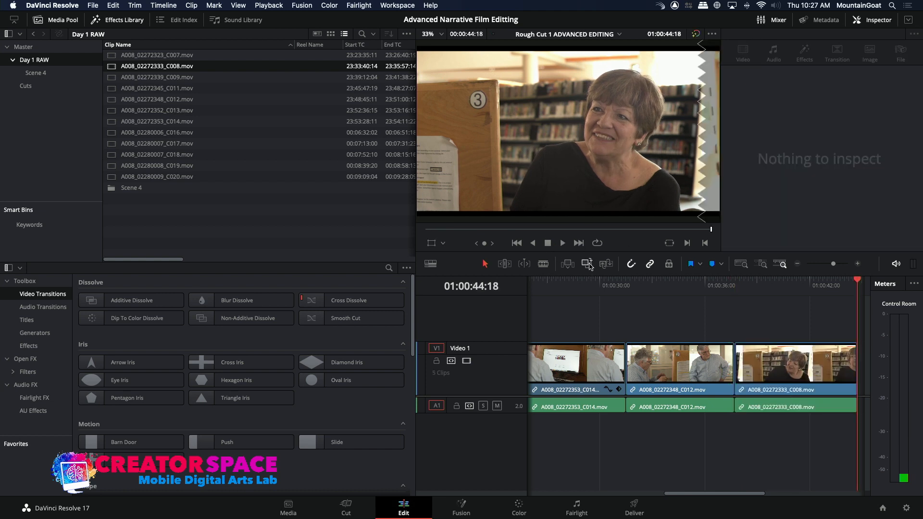
Play back the cut from C012 into C008 several times to check the continuity of the woman's reaction
click(716, 289)
key(space)
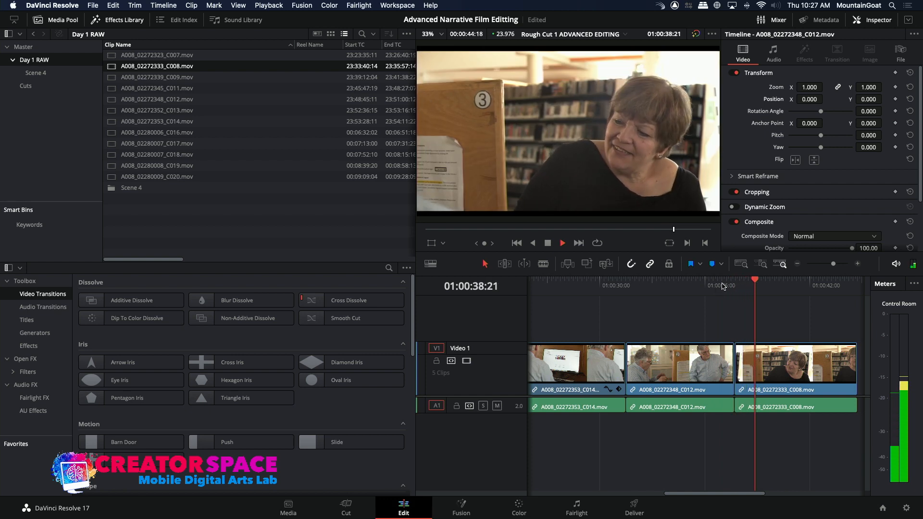
key(space)
click(798, 264)
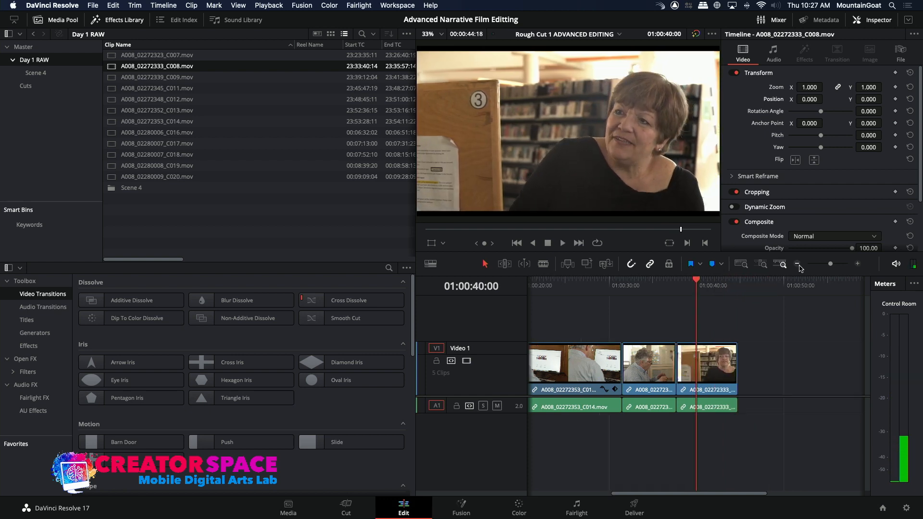
click(674, 283)
click(664, 284)
key(space)
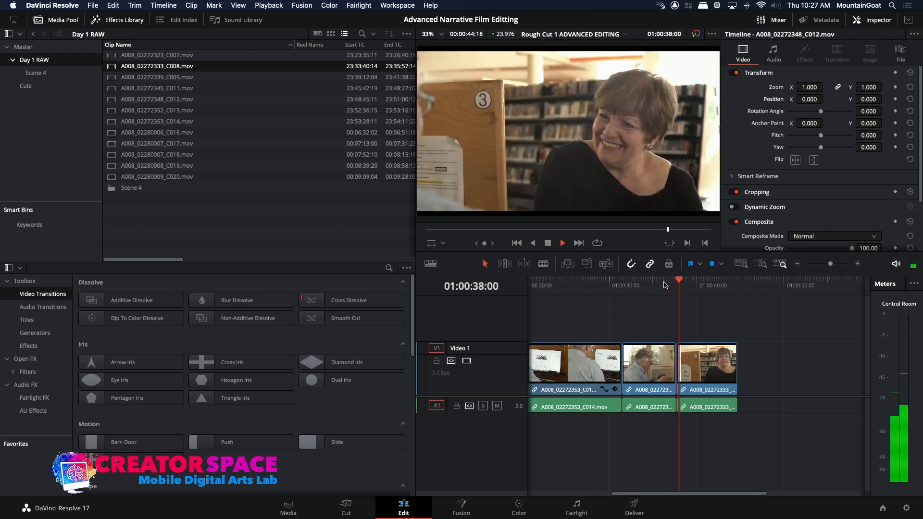
key(space)
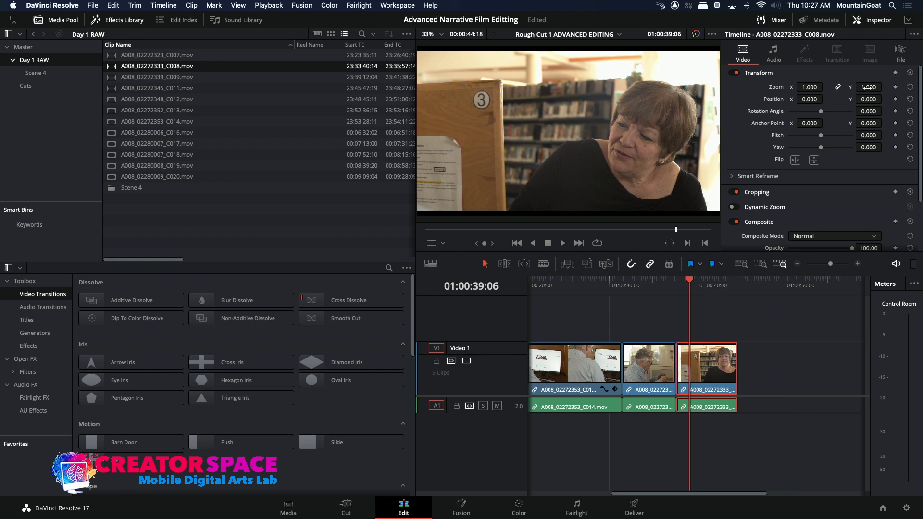
click(660, 284)
key(space)
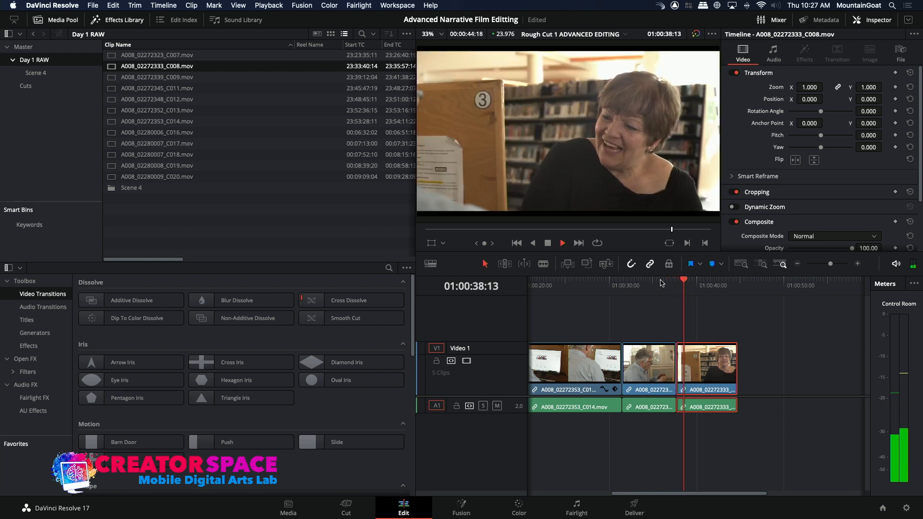
key(space)
Place the playhead at the end of the C008 clip and review the man's response in A008_02272345_C011.mov around 23:46:47 to 23:46:52
click(675, 368)
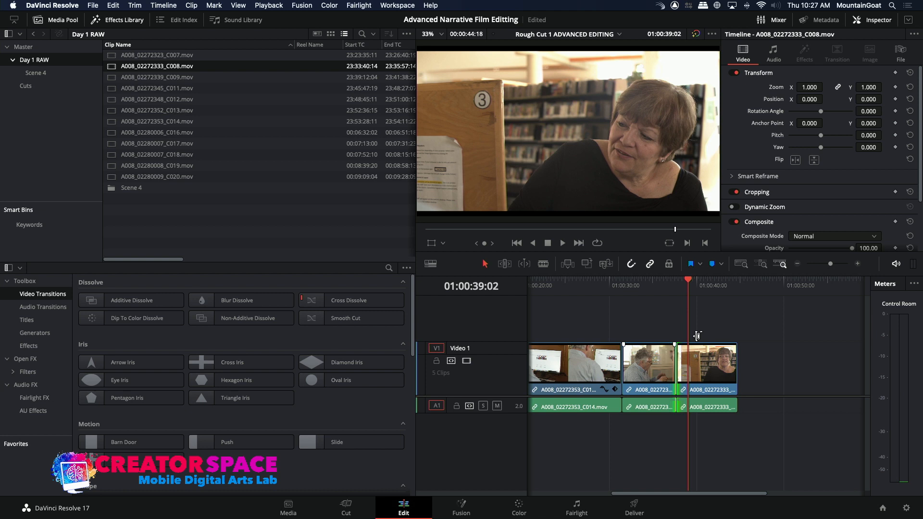
drag(719, 285, 737, 284)
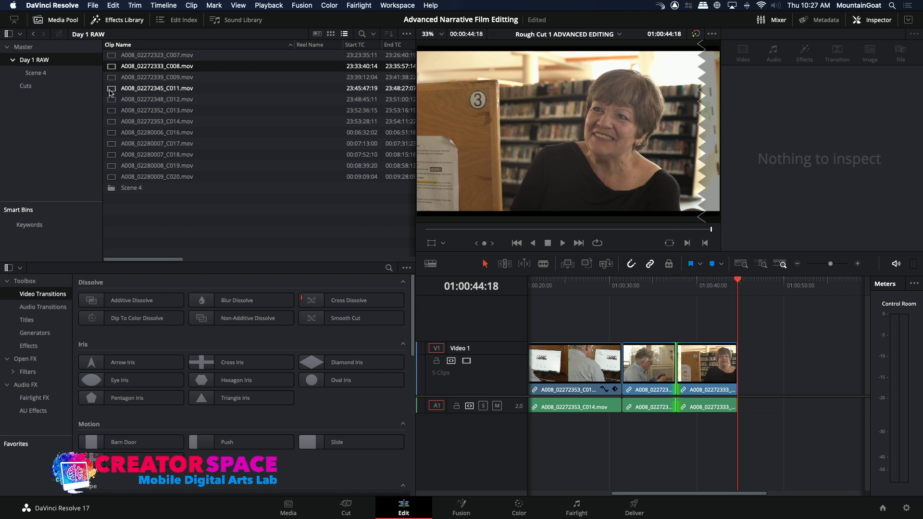
click(111, 110)
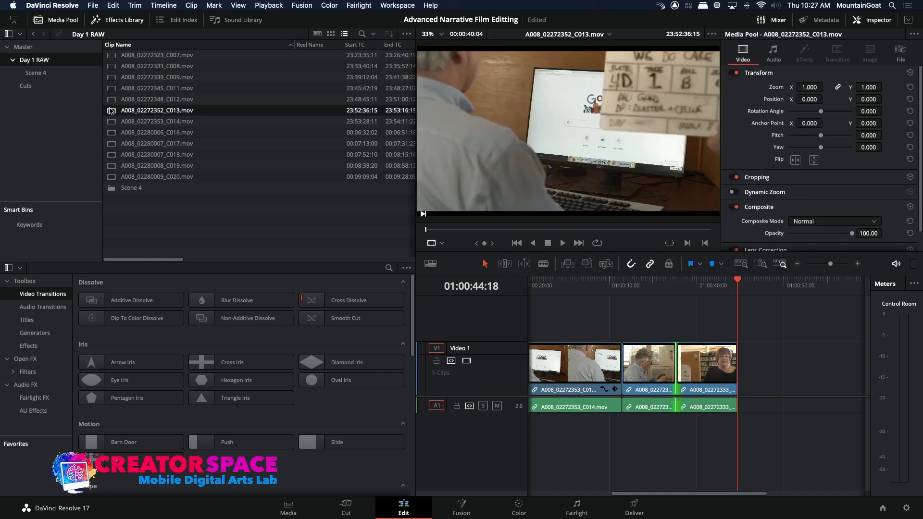
click(111, 88)
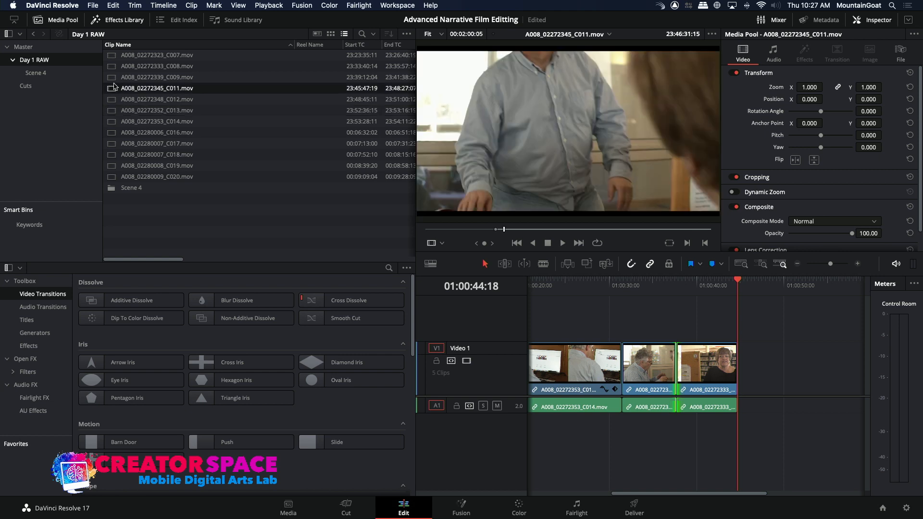
click(577, 230)
drag(577, 234, 534, 220)
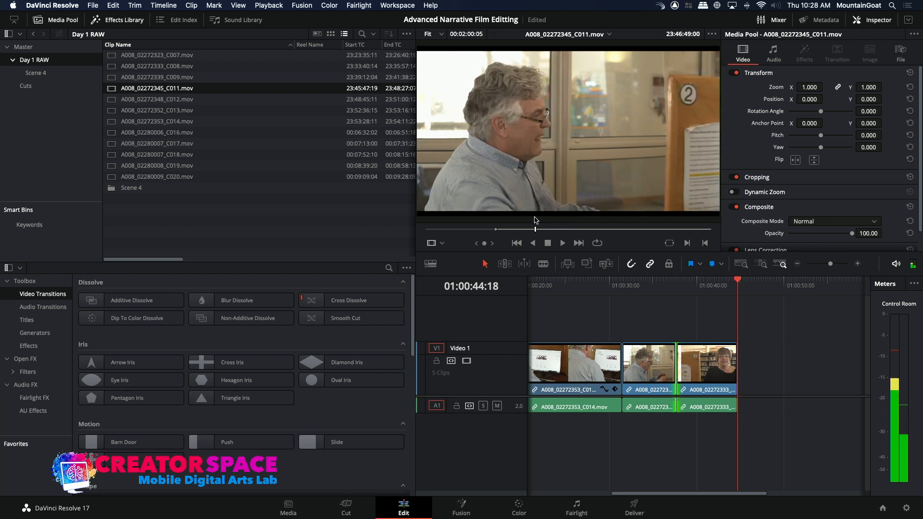
drag(531, 219, 528, 217)
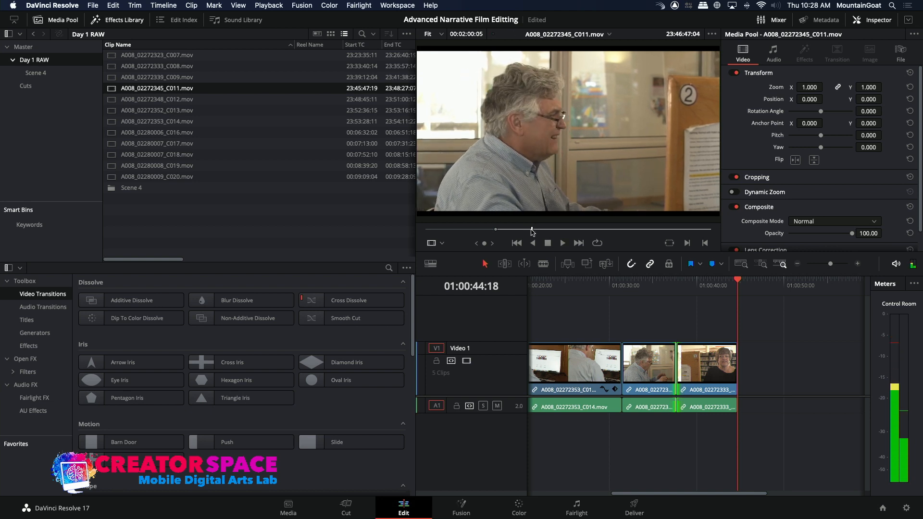
drag(532, 230, 538, 235)
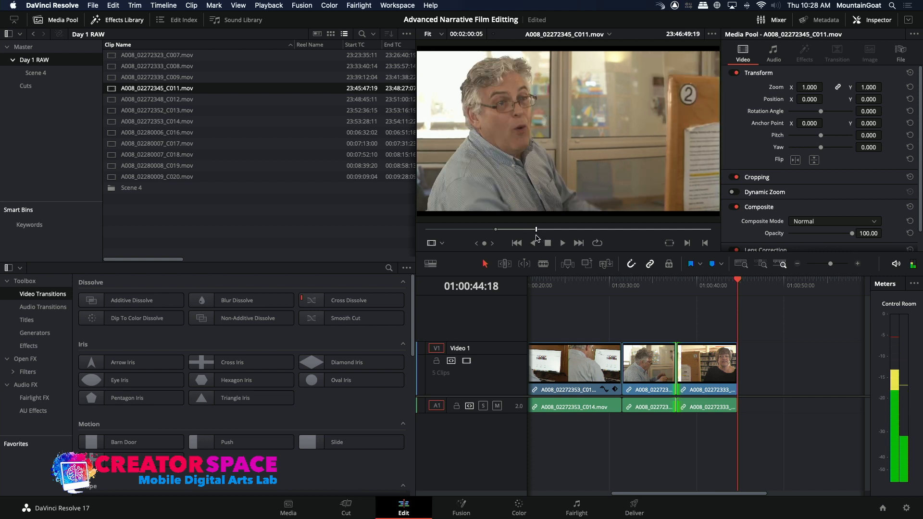
key(space)
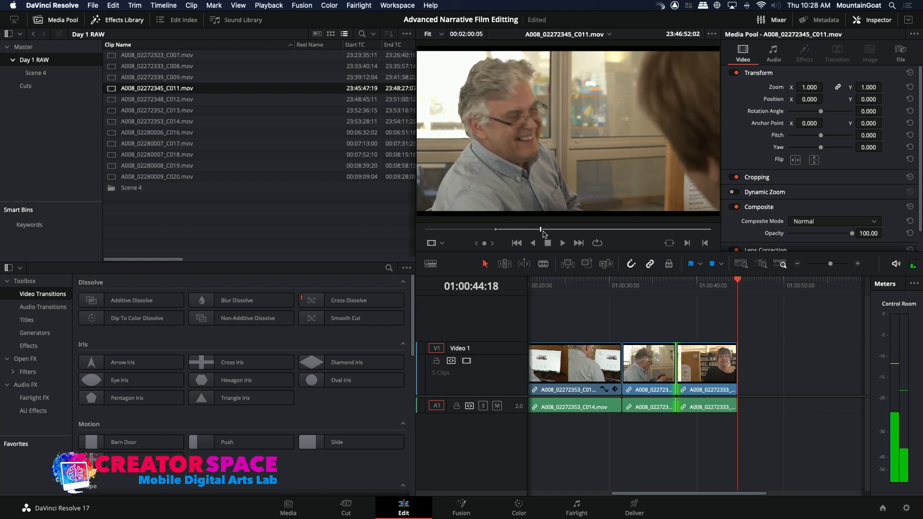
key(space)
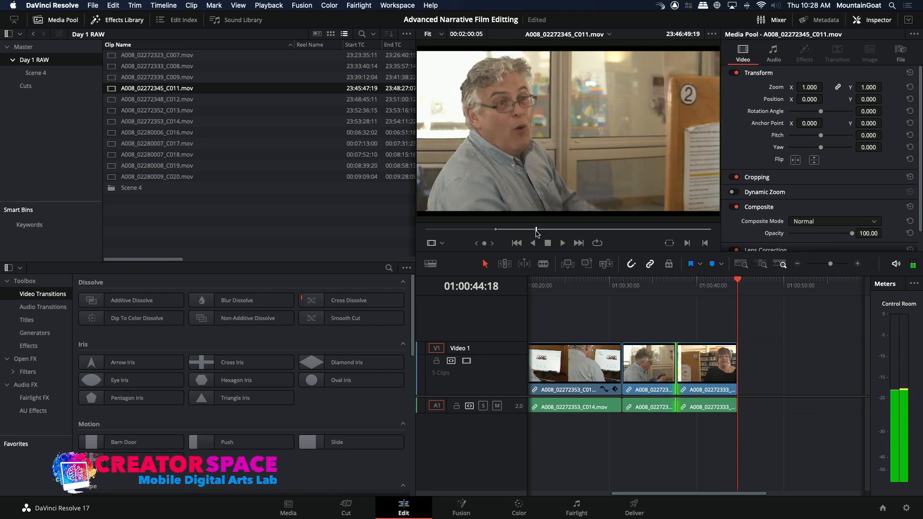
Mark a roughly 12-second range ending at 23:46:51:23 in A008_02272345_C011.mov and overwrite it onto the timeline after C008
drag(526, 232, 511, 231)
key(space)
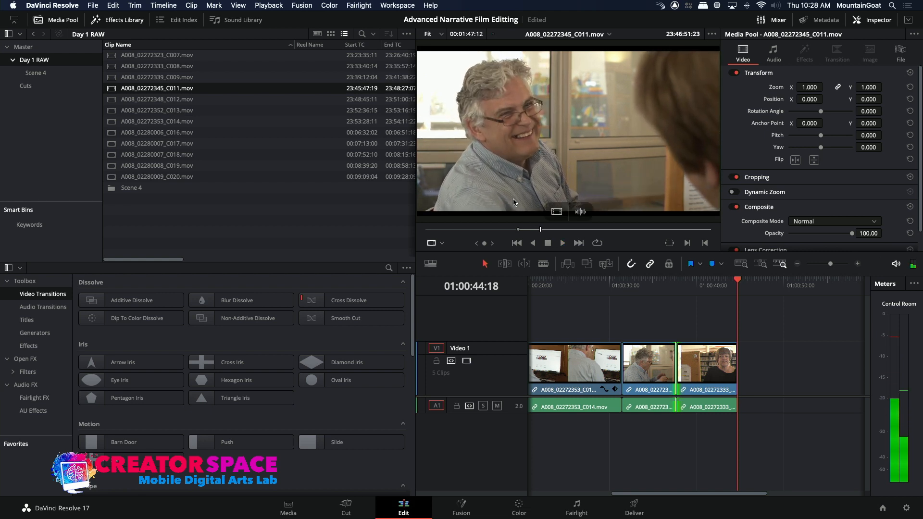
click(587, 265)
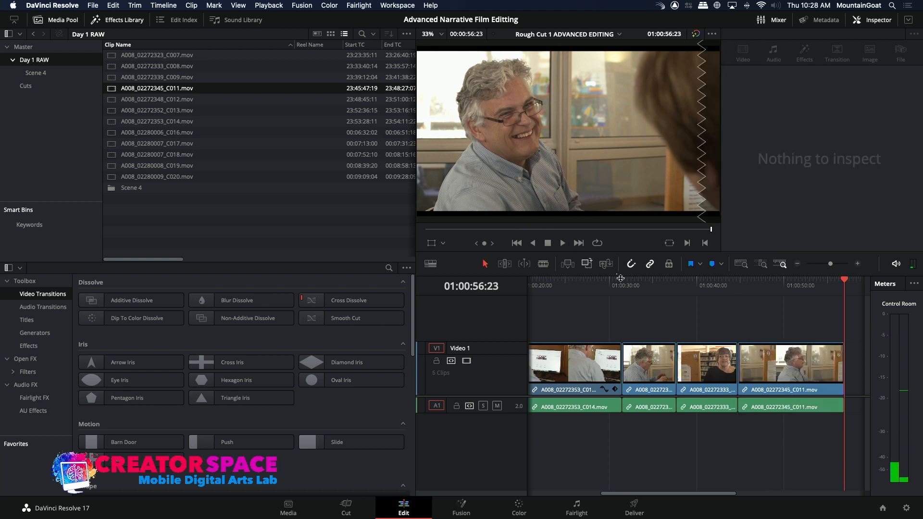
Play back the cut from C008 into C011 through to the end of the C011 clip
click(717, 291)
key(space)
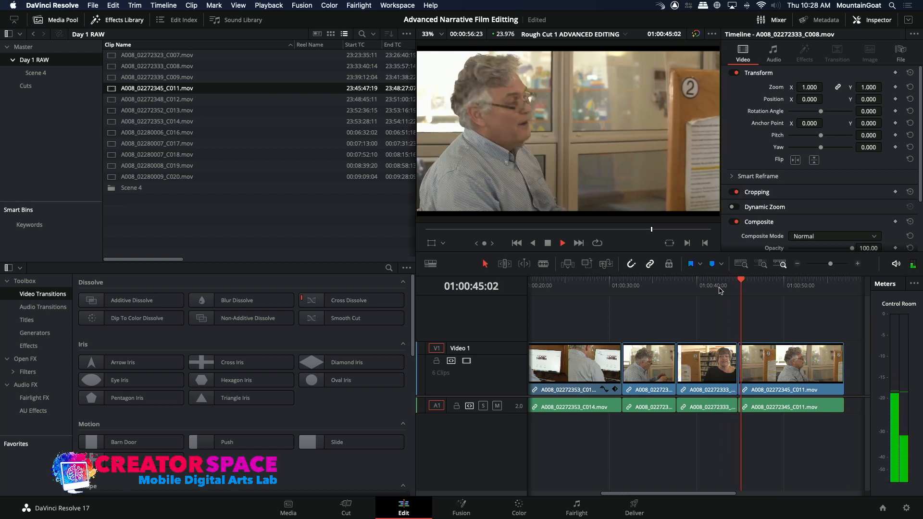
click(797, 264)
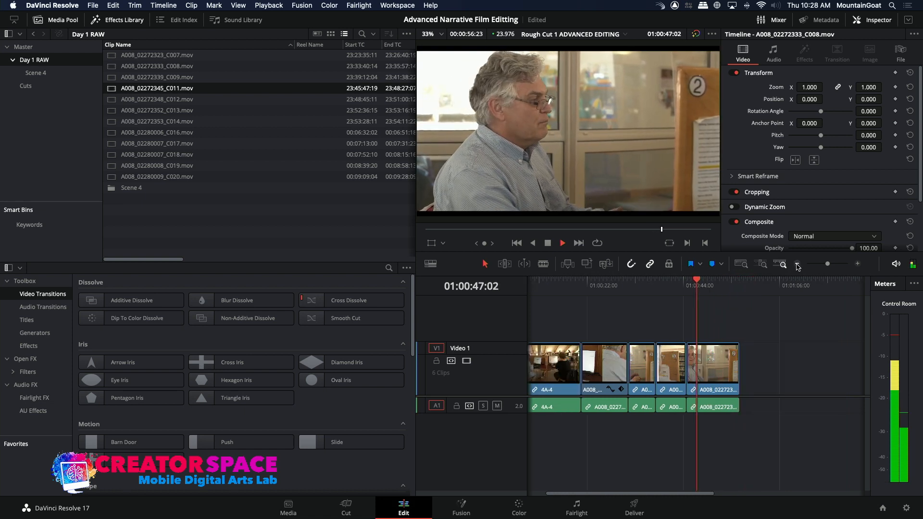
click(858, 264)
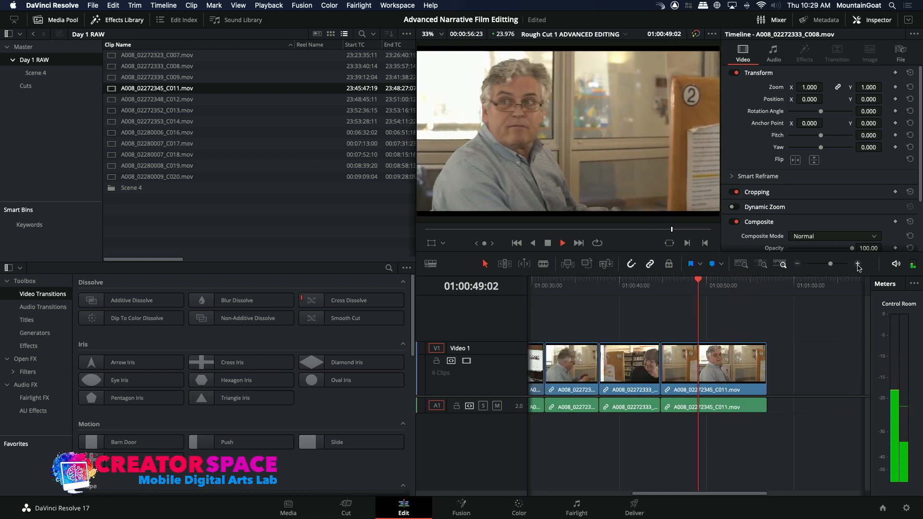
key(space)
key(space)
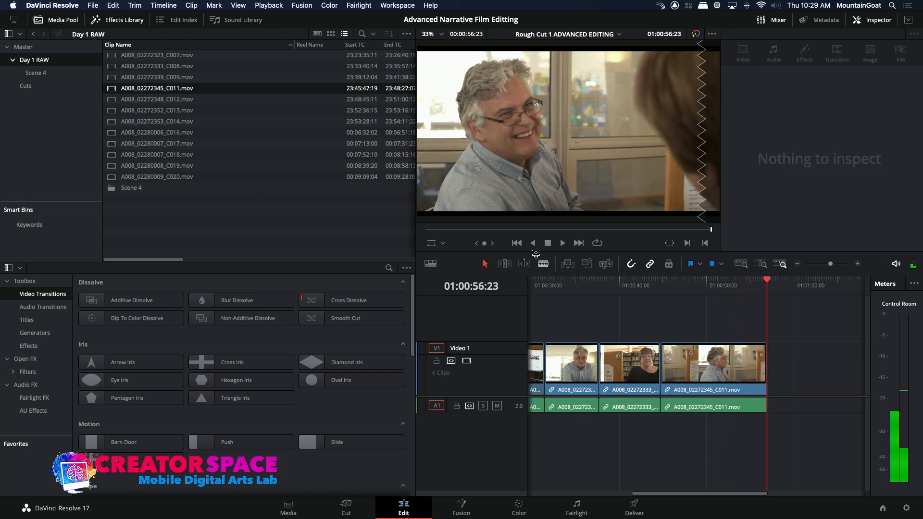
Review the woman's reaction in A008_02272333_C008.mov and mark a range of 4:13 ending at 23:35:27:15
click(113, 68)
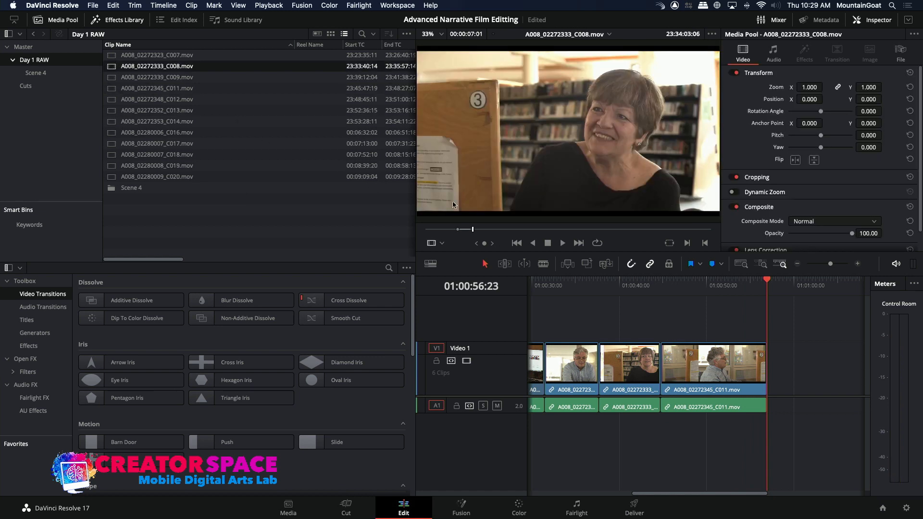
click(570, 232)
drag(575, 235, 640, 240)
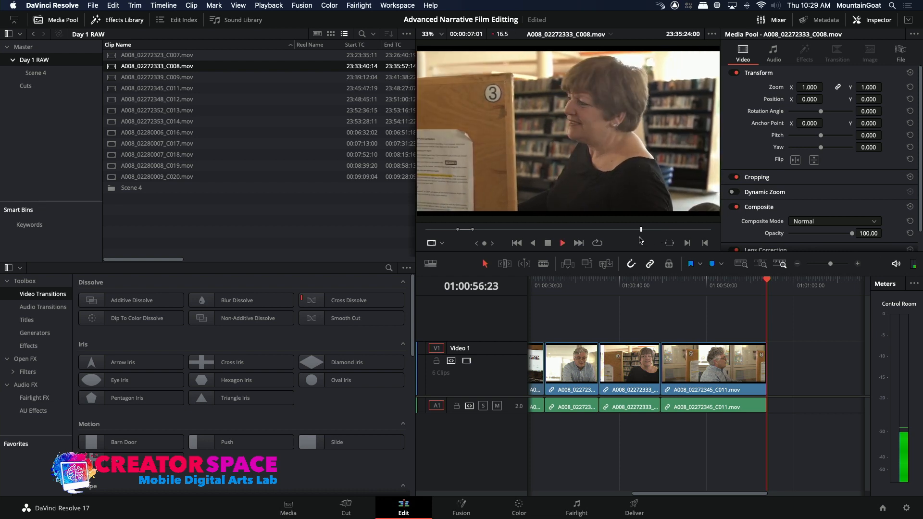
key(space)
click(641, 229)
drag(641, 231, 635, 231)
key(space)
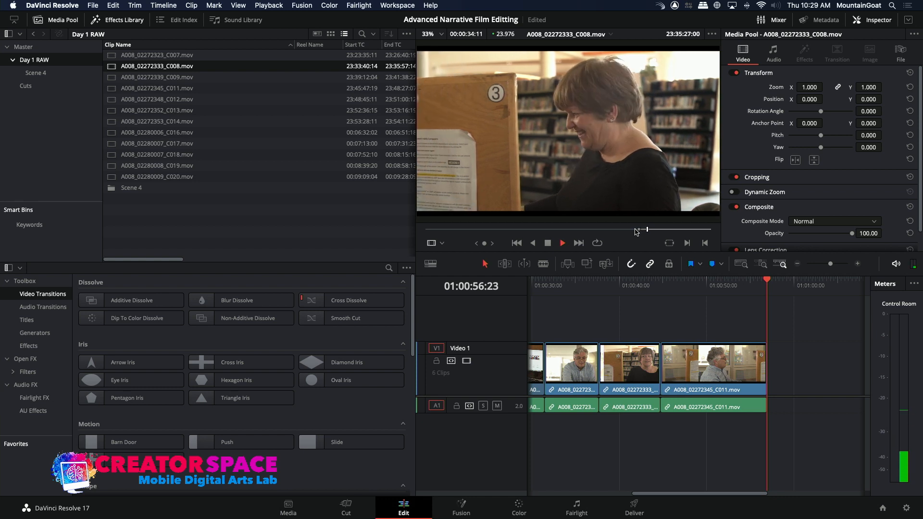
key(space)
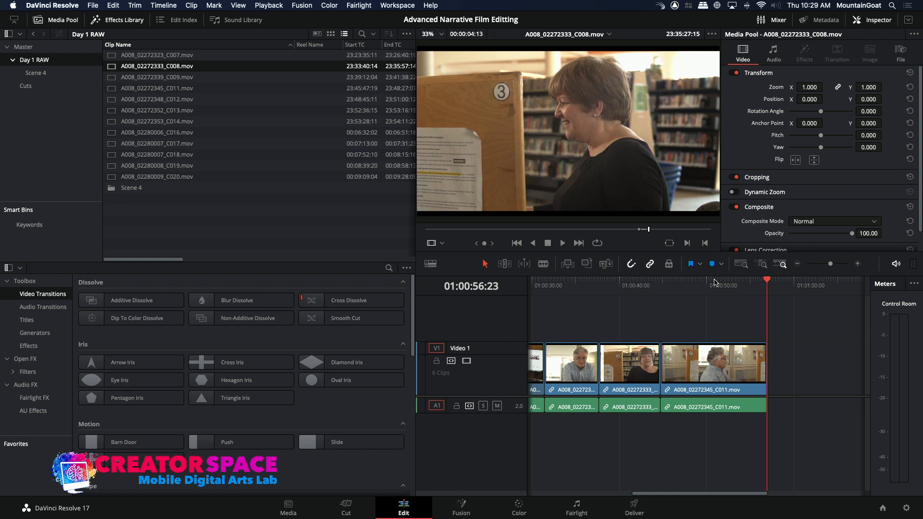
Disable the audio 1 destination and overwrite the marked C008 range as video only at 01:00:55:08, over the end of the C011 clip
click(439, 409)
click(712, 289)
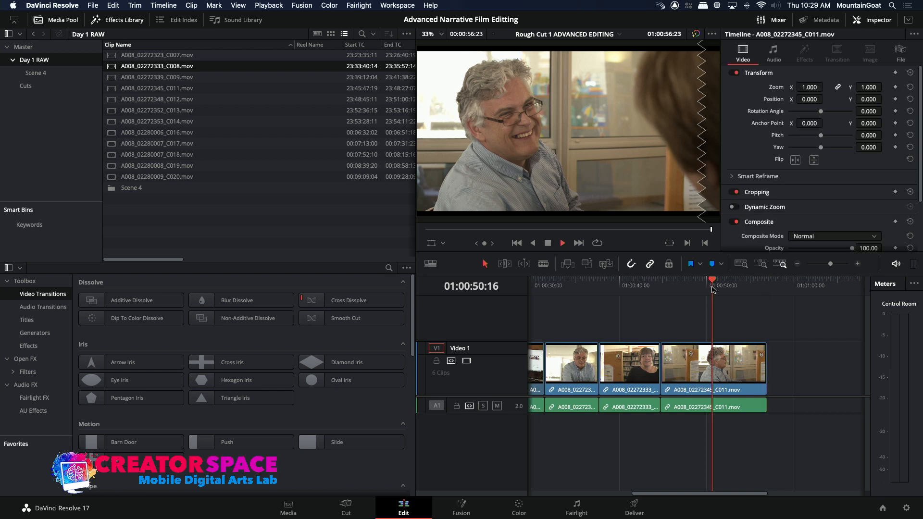
key(space)
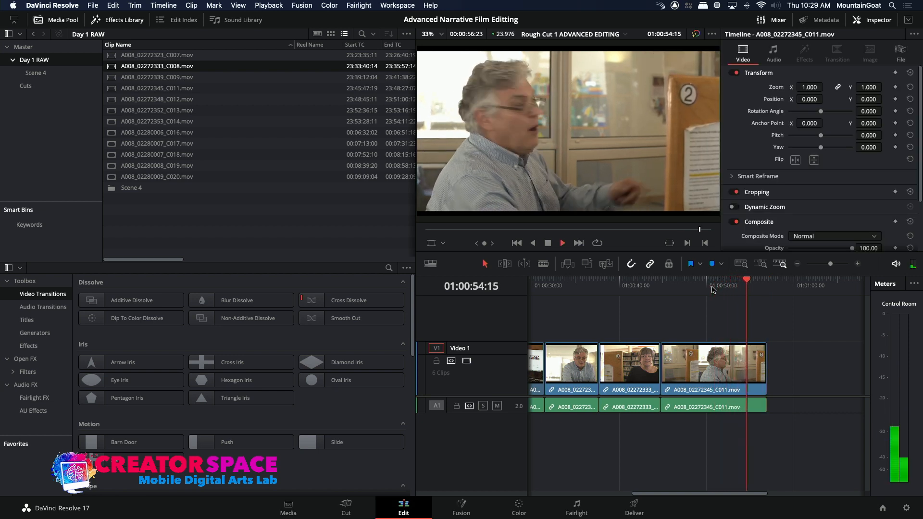
key(space)
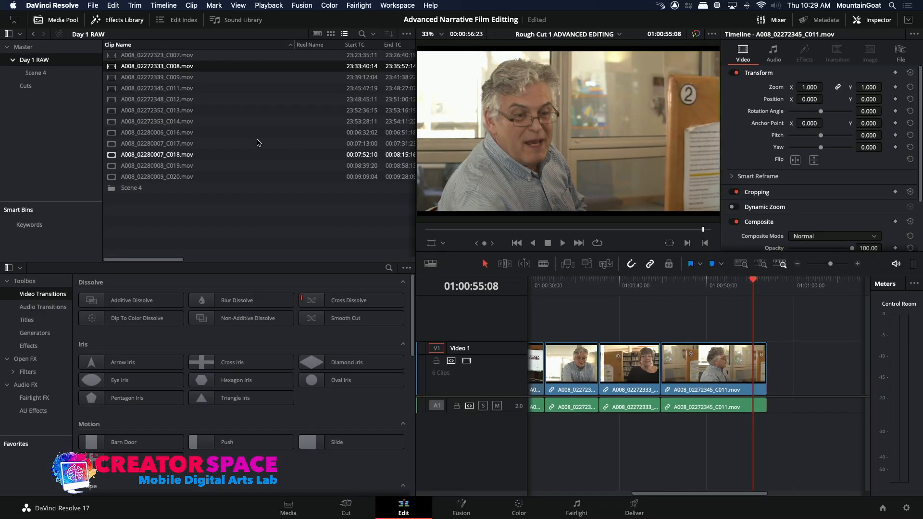
double_click(111, 67)
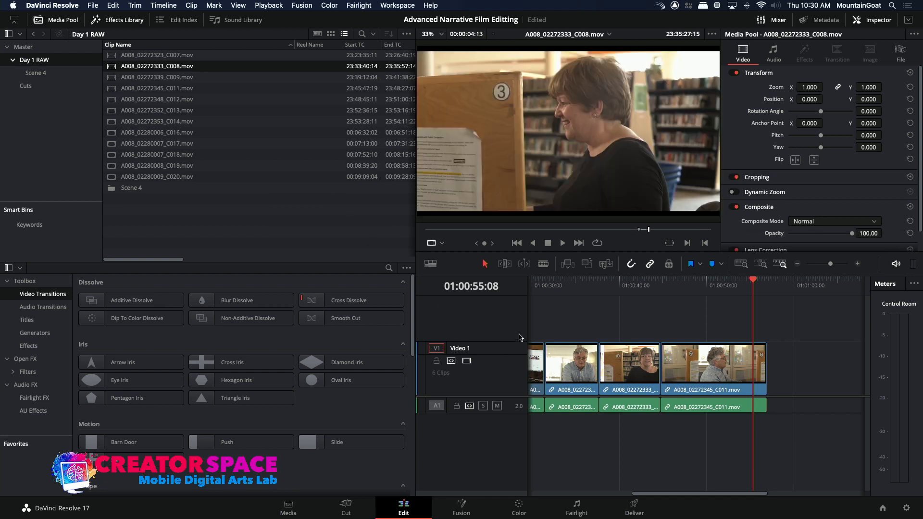
click(586, 264)
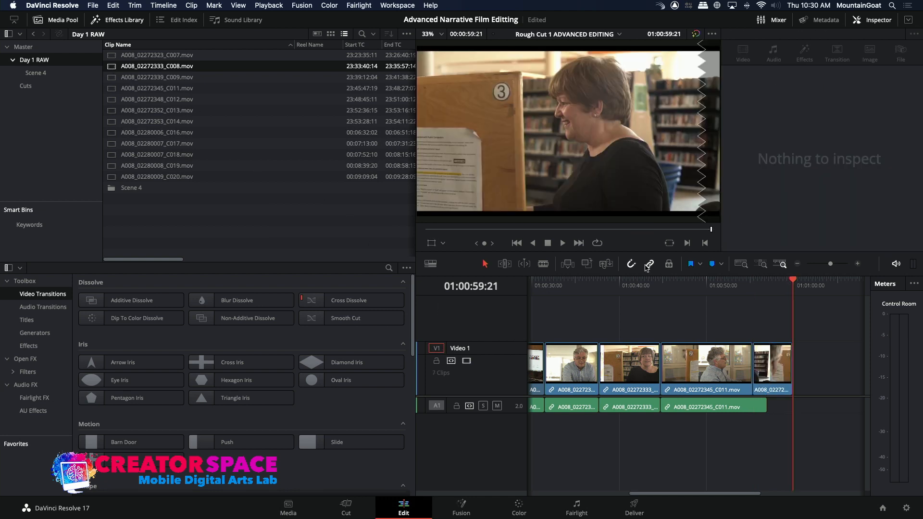
Trim the end of the new C008 clip back to 01:00:57:15 and play back the cut from C011
click(739, 285)
key(space)
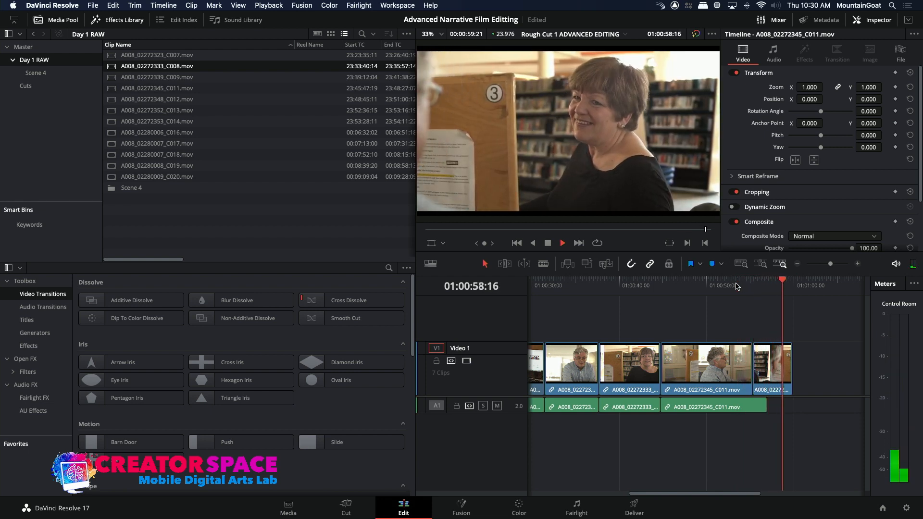
click(858, 265)
drag(657, 362, 617, 363)
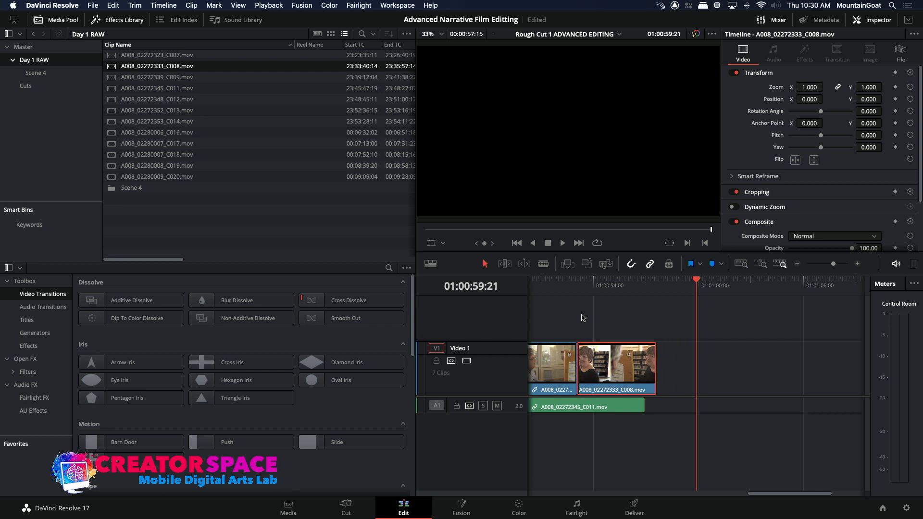
click(557, 285)
key(space)
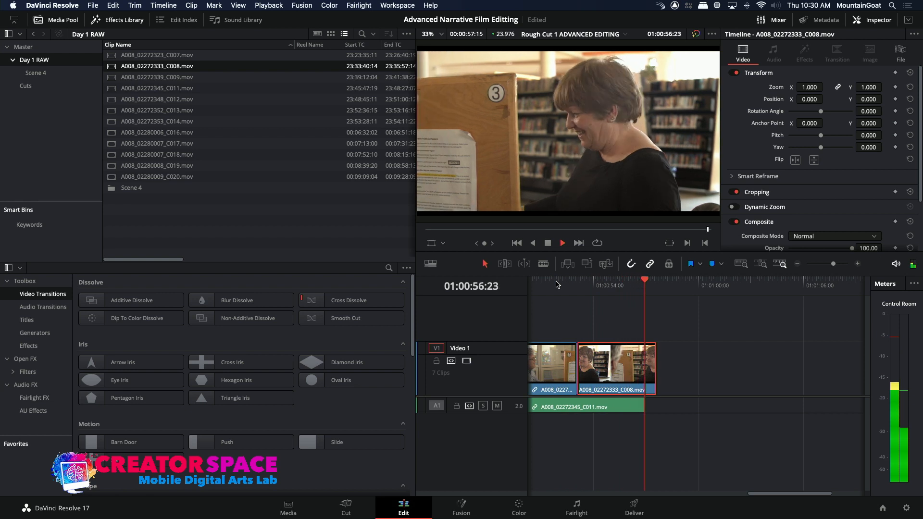
Extend the end of the last C008 clip to 01:01:00:10 and play back the sequence from 01:00:48:14
click(657, 370)
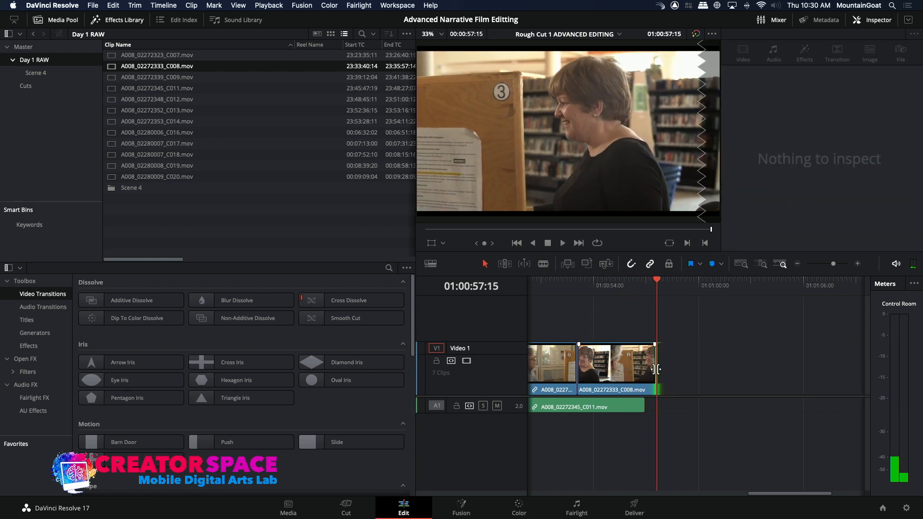
drag(656, 369, 705, 380)
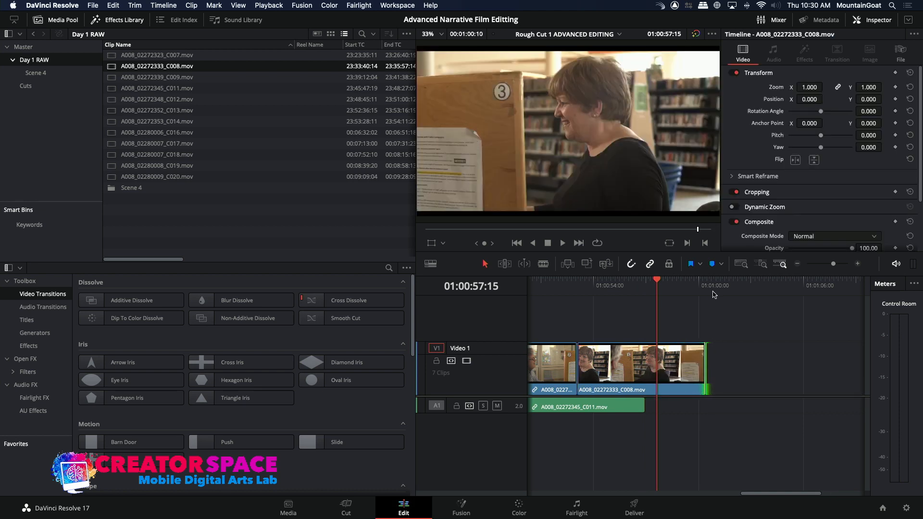
click(798, 264)
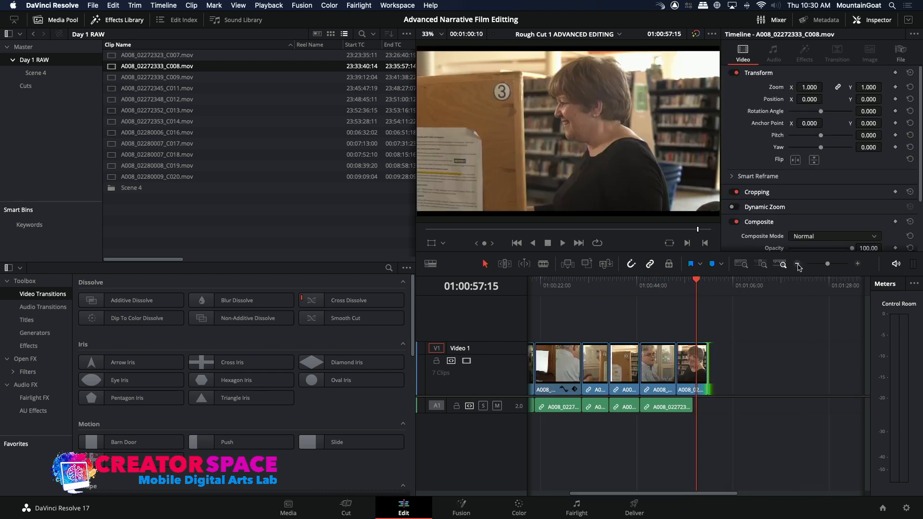
click(657, 288)
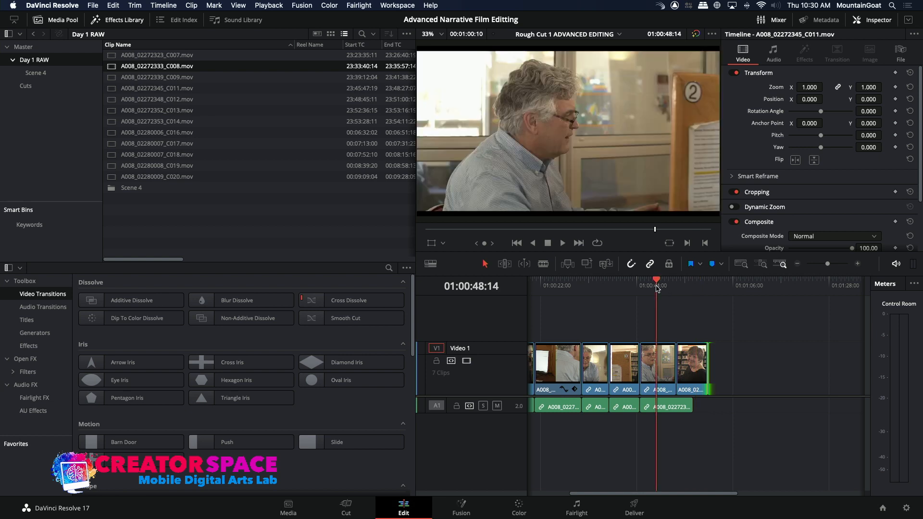
key(space)
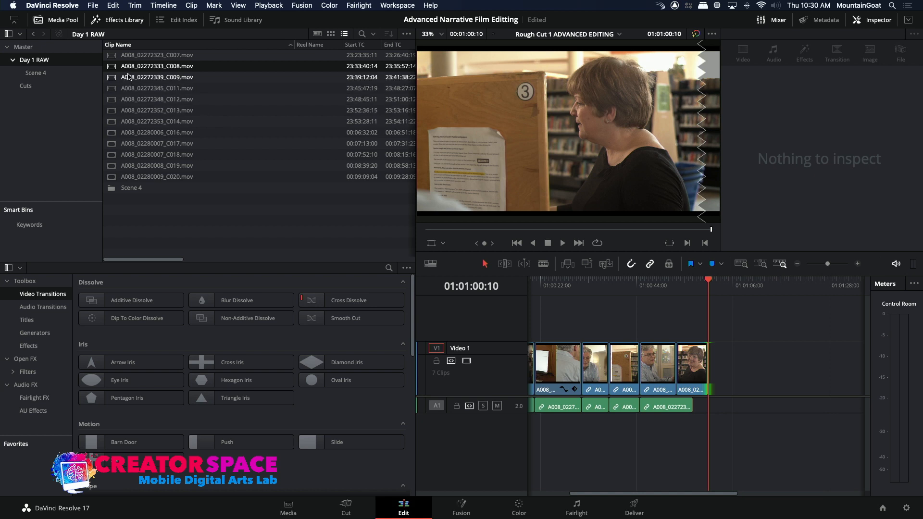
Review the man's later response in A008_02272345_C011.mov and mark a range of 9:06 ending at 23:47:27:06
double_click(112, 89)
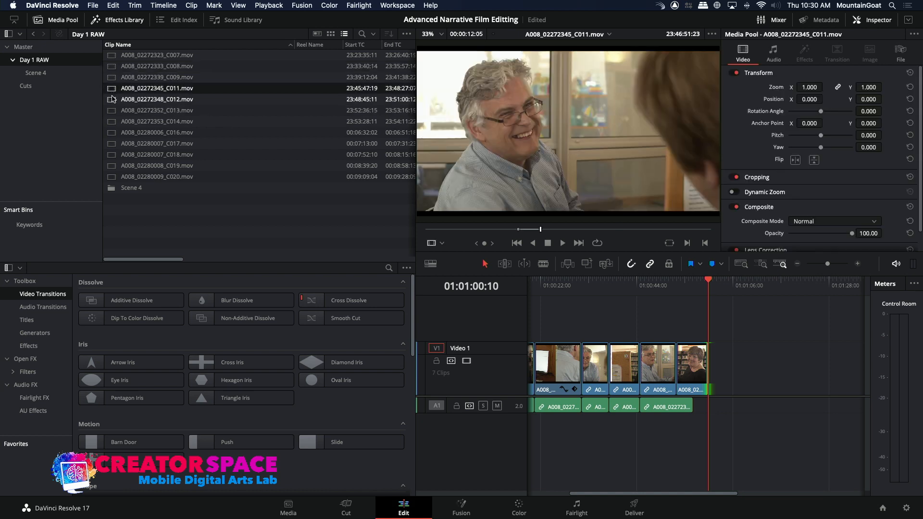
key(space)
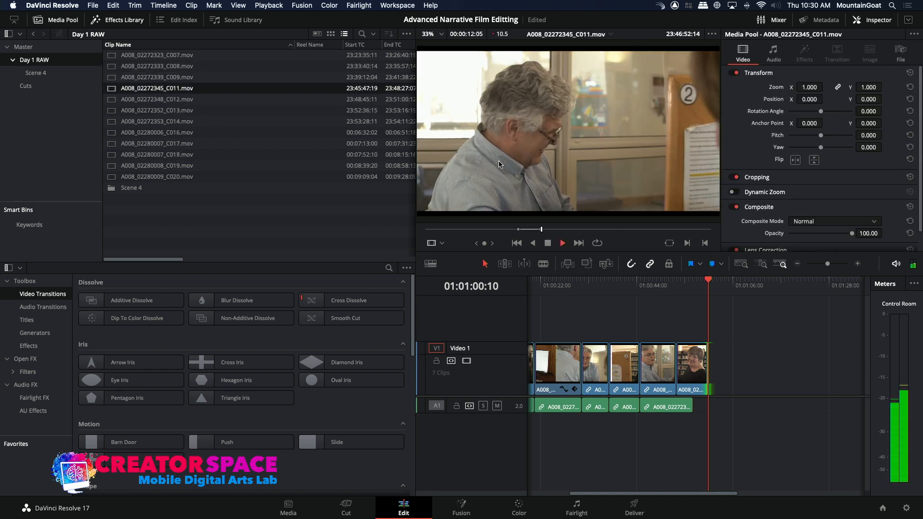
drag(543, 229, 581, 237)
key(space)
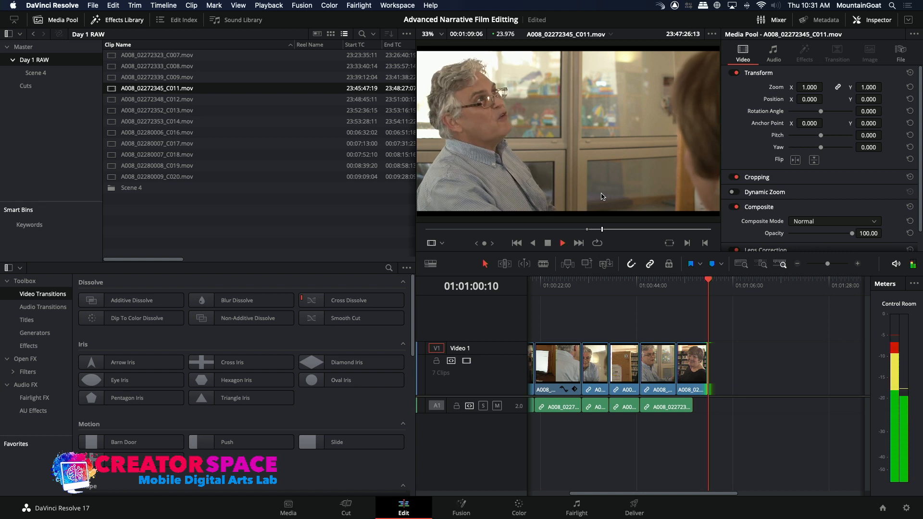
Re-enable the audio 1 destination, overwrite the marked C011 range at 01:00:58:01 over the end of C008, and play back the cut
click(694, 282)
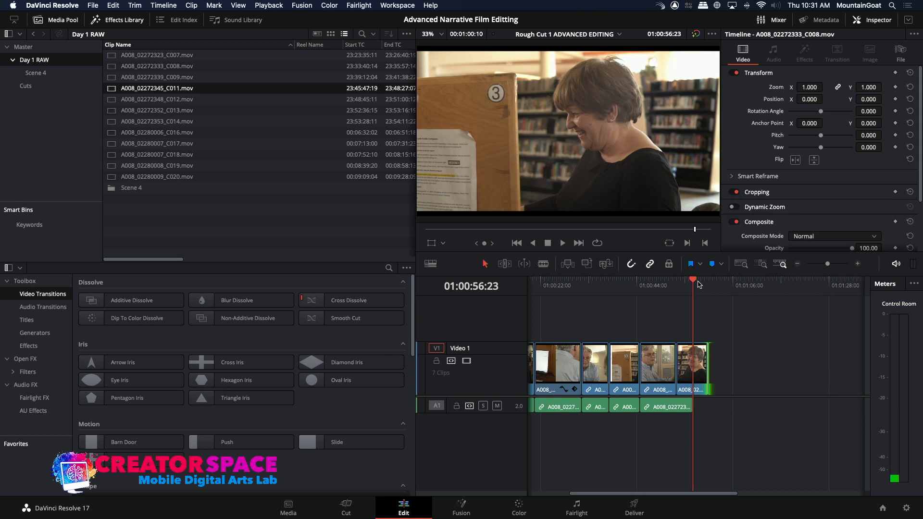
key(space)
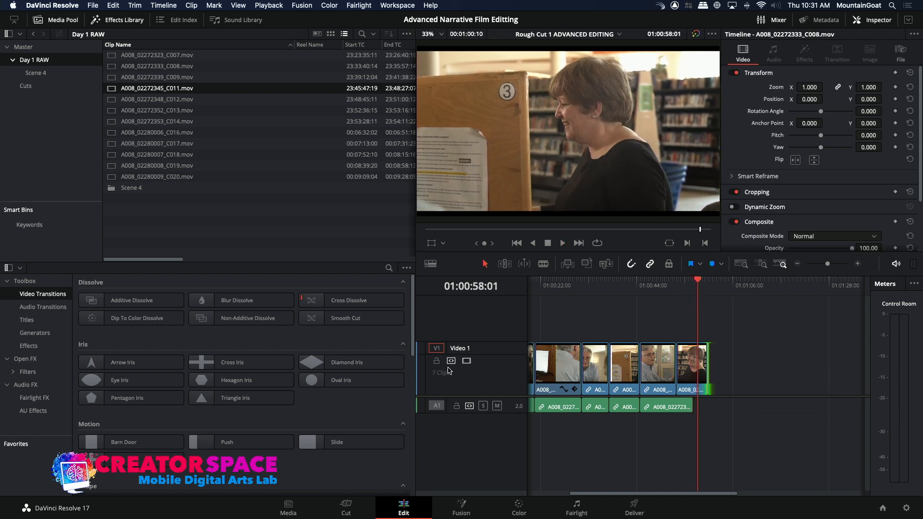
click(434, 407)
click(588, 265)
click(691, 282)
key(space)
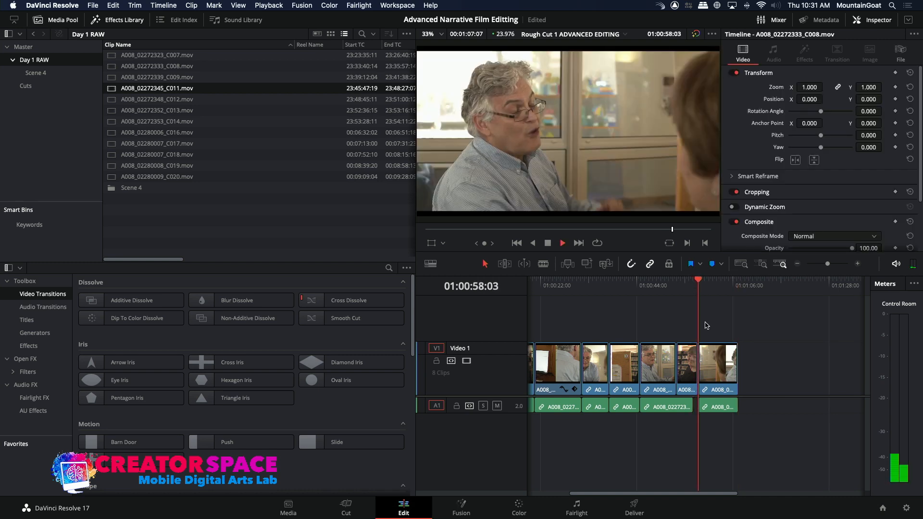
Move the last C011 clip 1:03 later, extend its start back to the C008 clip, and play back the cut
click(716, 382)
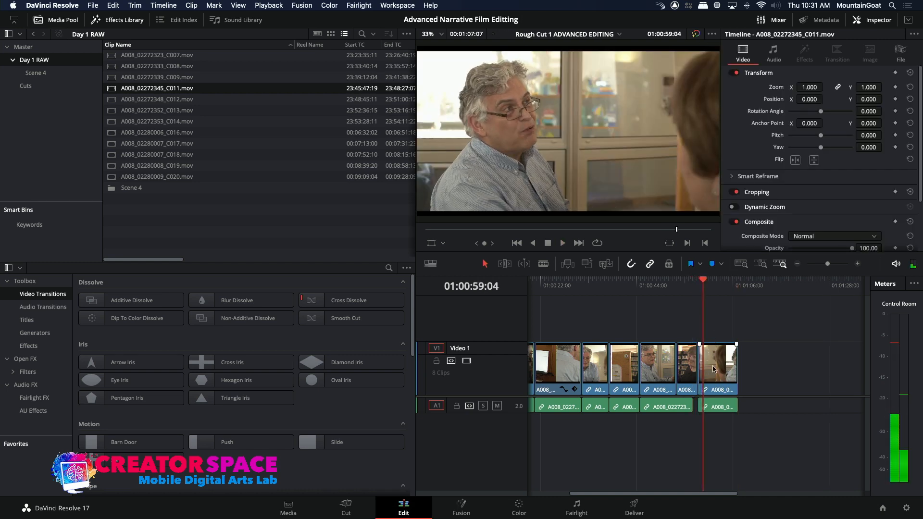
drag(717, 381, 722, 382)
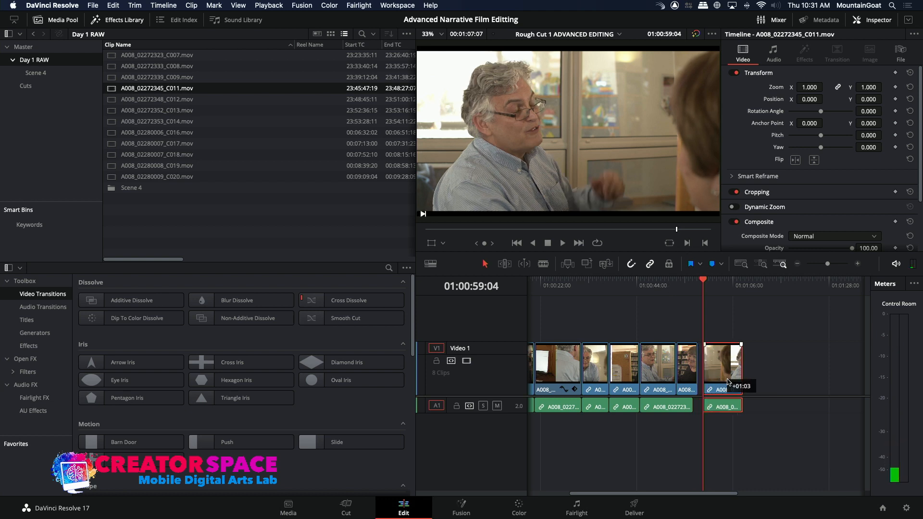
drag(704, 378, 702, 292)
click(701, 286)
key(space)
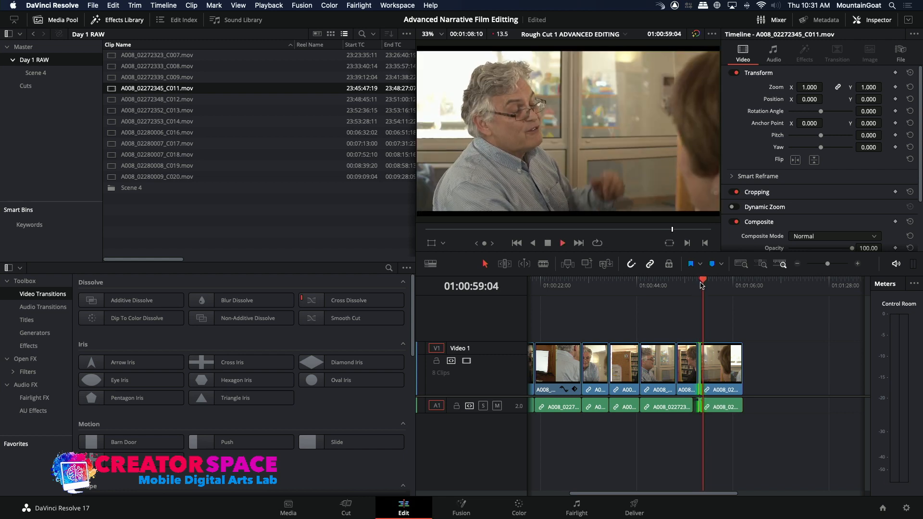
key(space)
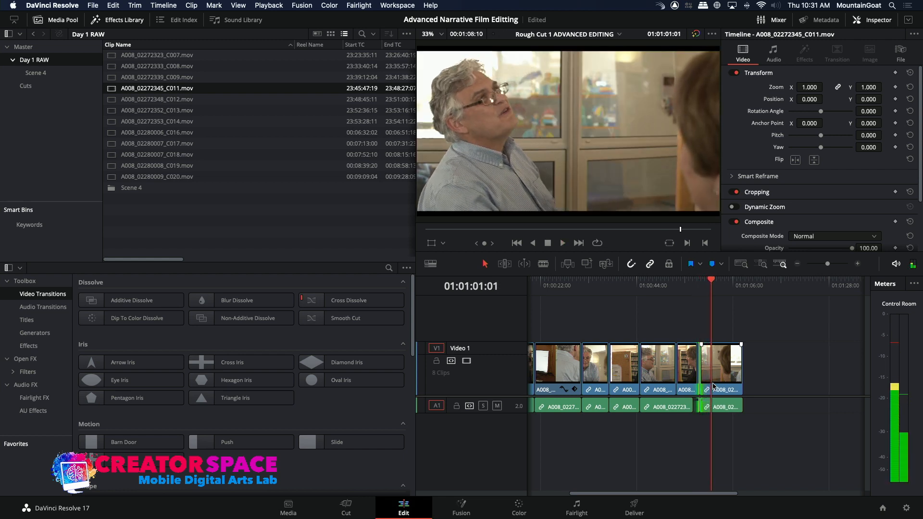
Move the last C011 clip later to end at 01:01:10:22, extend its start back to C008, then trim it to about 01:01:00:05
drag(718, 383, 699, 380)
click(700, 281)
key(space)
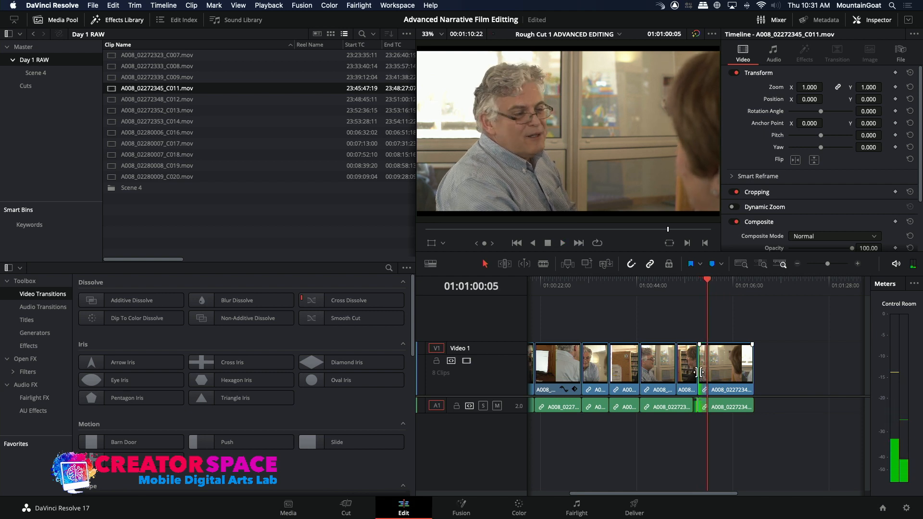
drag(703, 374, 716, 378)
click(703, 373)
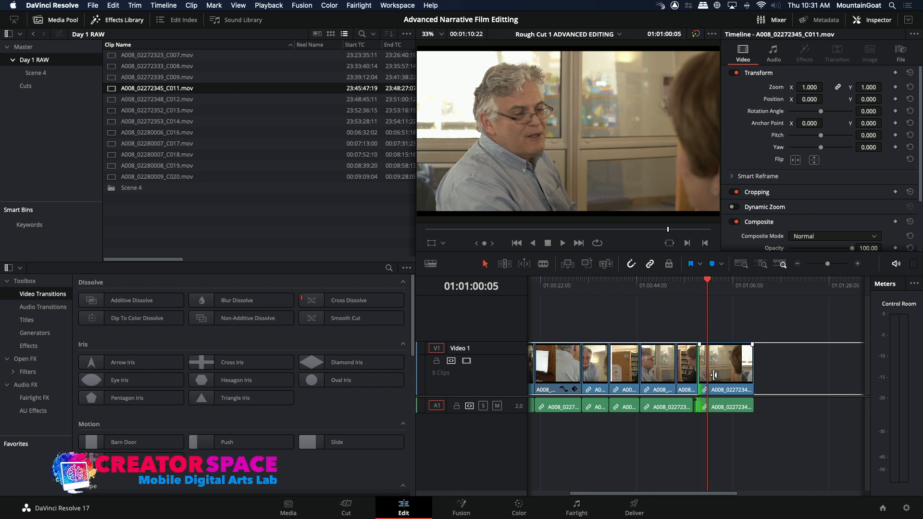
mouse_move(703, 379)
mouse_down()
mouse_move(728, 378)
mouse_move(713, 377)
mouse_up()
key(space)
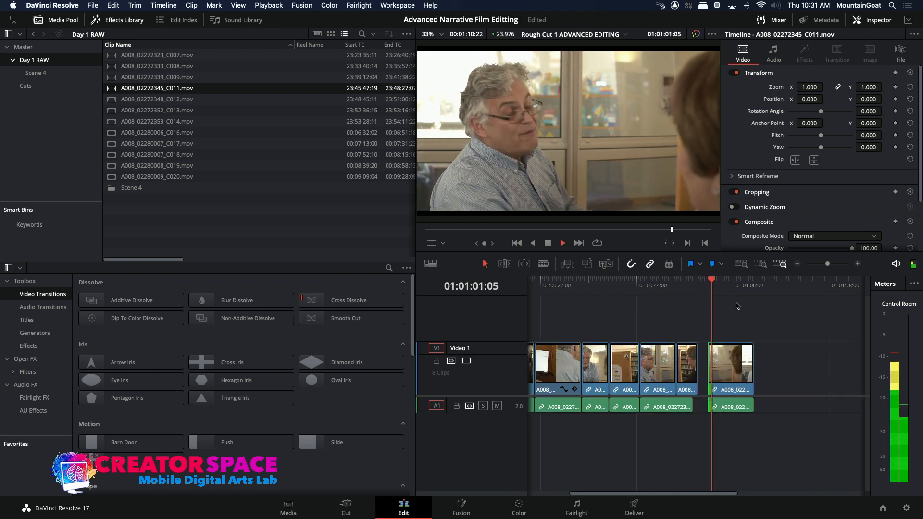
Slide the last C011 clip back against C008, then roll only the video edit later so C008's picture overlaps the start of C011's audio
click(858, 264)
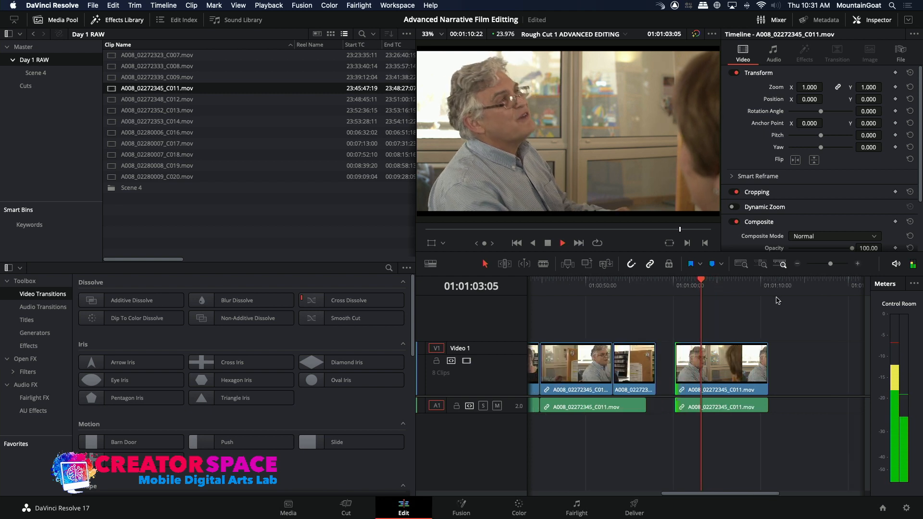
key(space)
drag(734, 366, 715, 366)
click(655, 368)
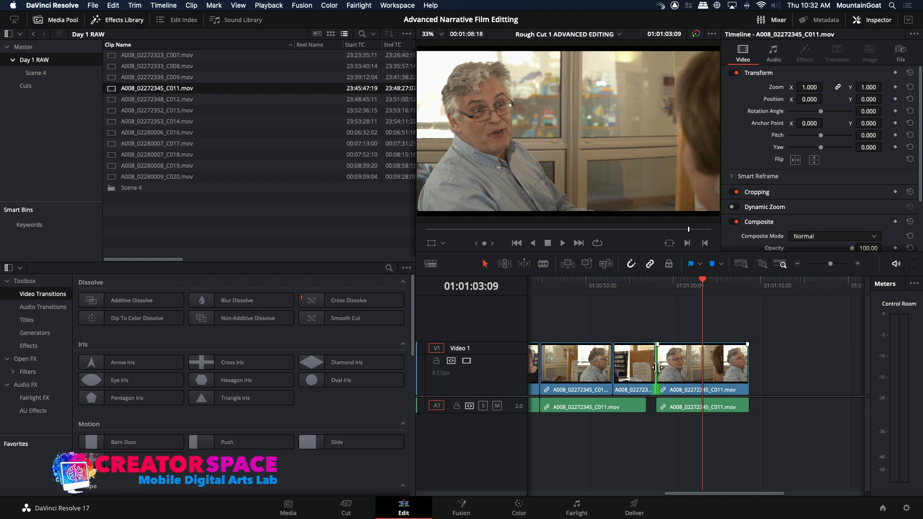
drag(664, 369, 691, 370)
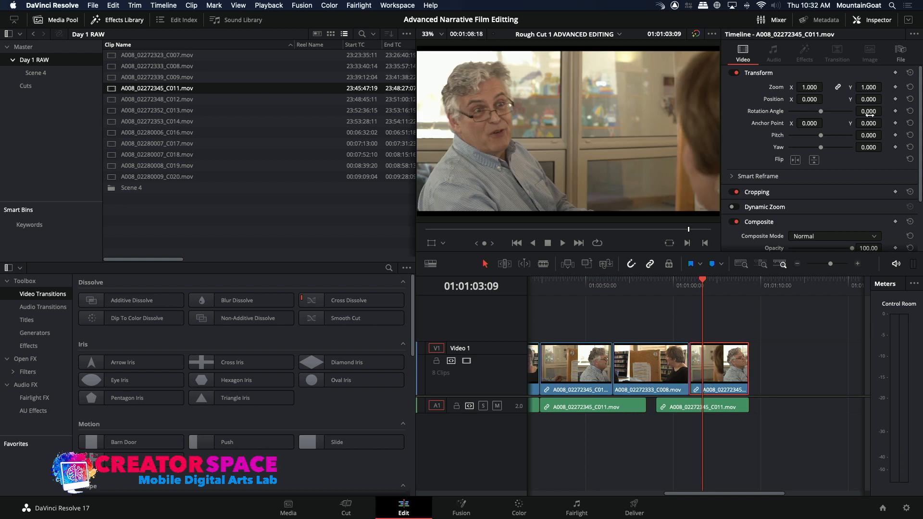
Set the last C011 clip's zoom to 1.290 and X position to 163, and play back the sequence through its end
drag(871, 87, 871, 87)
drag(810, 100, 868, 88)
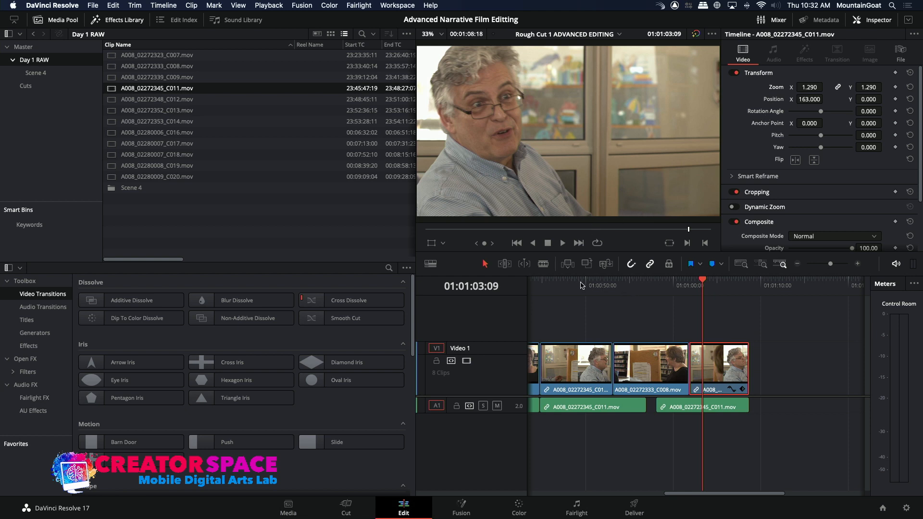
click(544, 285)
key(space)
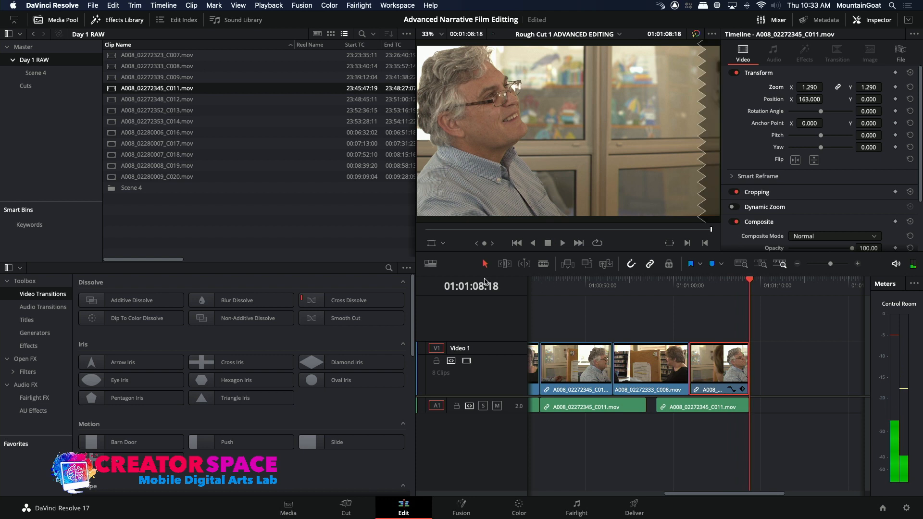
Review the woman's lines in A008_02272339_C009 and mark a 3:19 range ending at 23:41:13:12
double_click(108, 78)
mouse_move(504, 232)
mouse_down()
mouse_move(524, 235)
mouse_move(509, 232)
mouse_up()
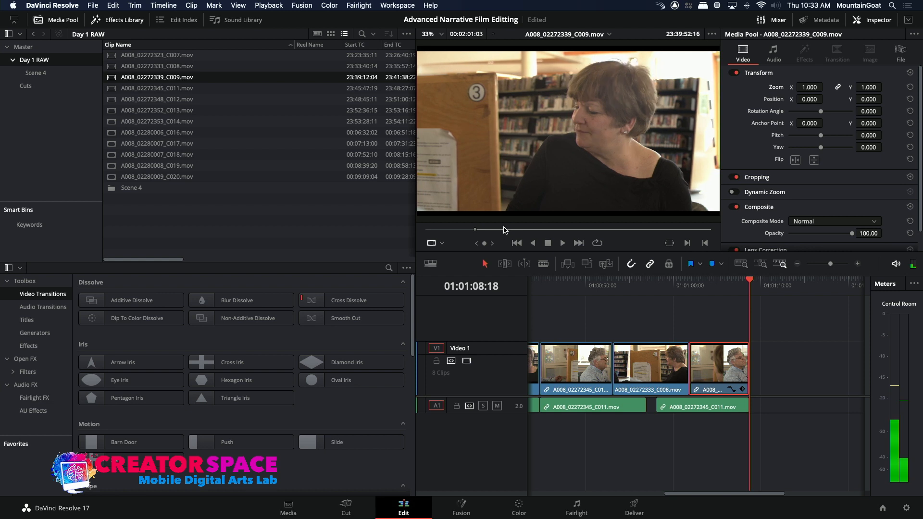
drag(504, 229, 504, 230)
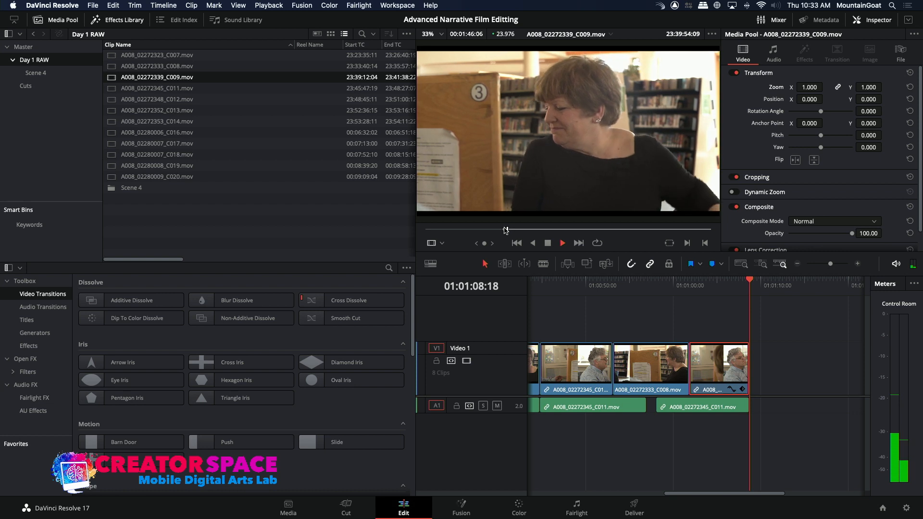
key(space)
drag(511, 230, 518, 230)
drag(572, 239, 657, 238)
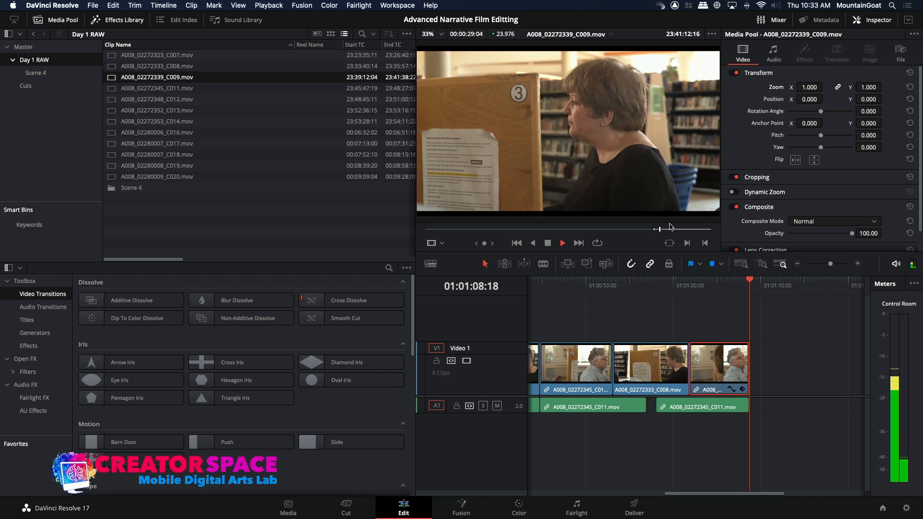
key(space)
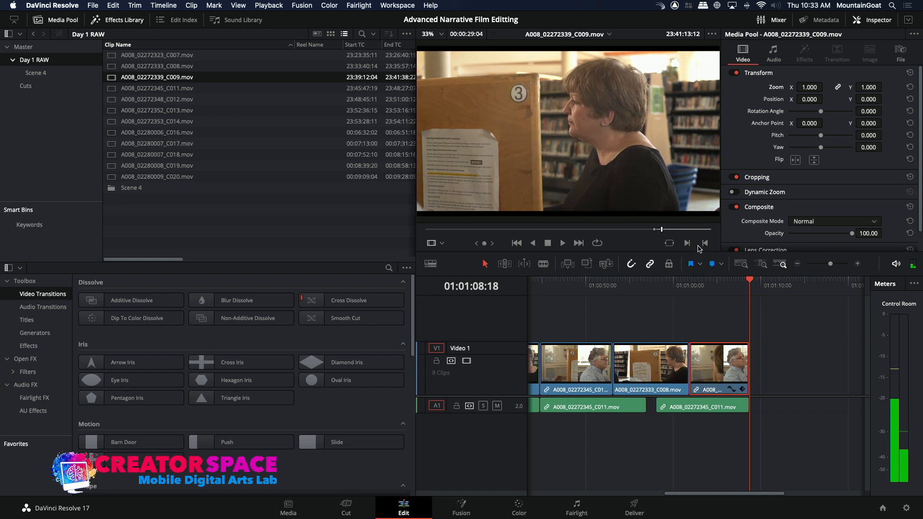
Park the timeline playhead at 01:01:05:06 and re-mark C009 with a 4:22 range ending at 23:41:12:17
click(737, 287)
click(718, 281)
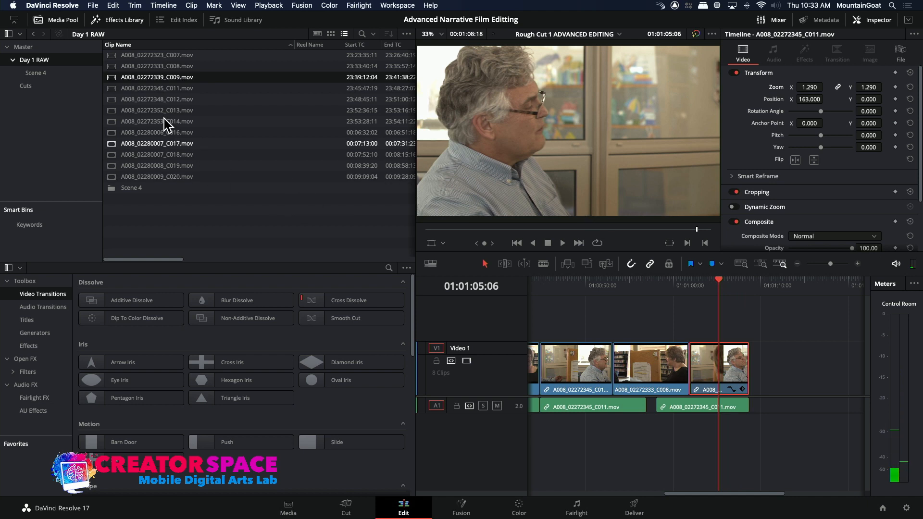
double_click(111, 78)
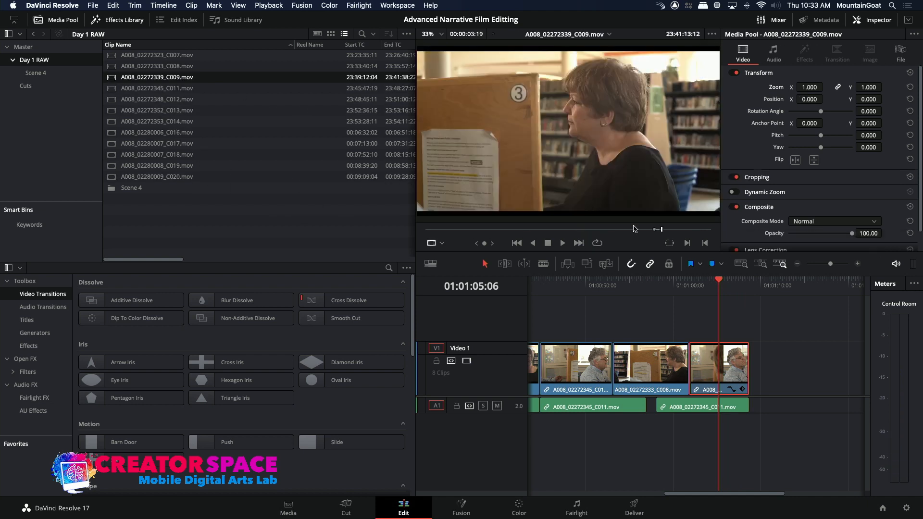
key(j)
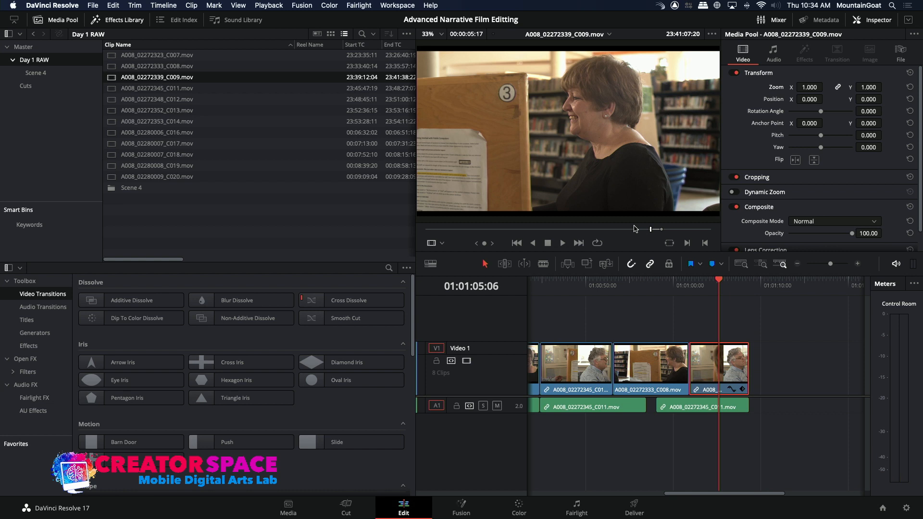
key(l)
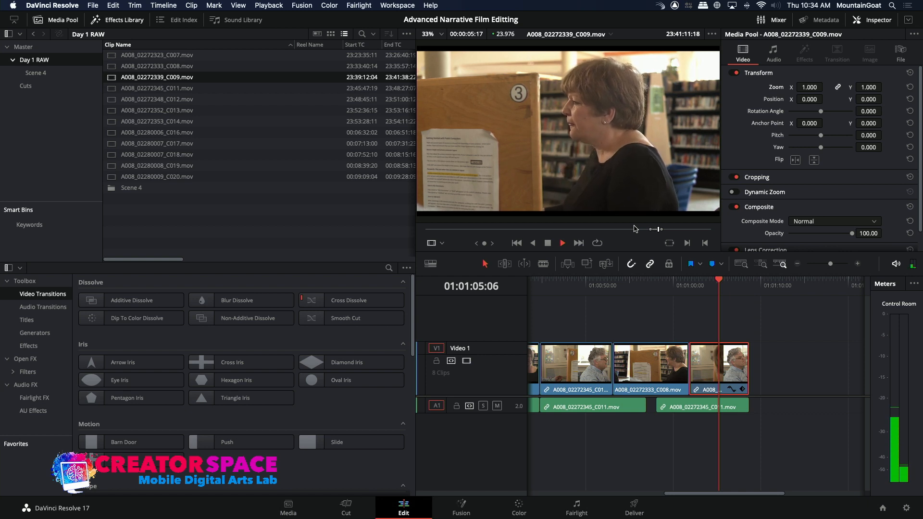
key(k)
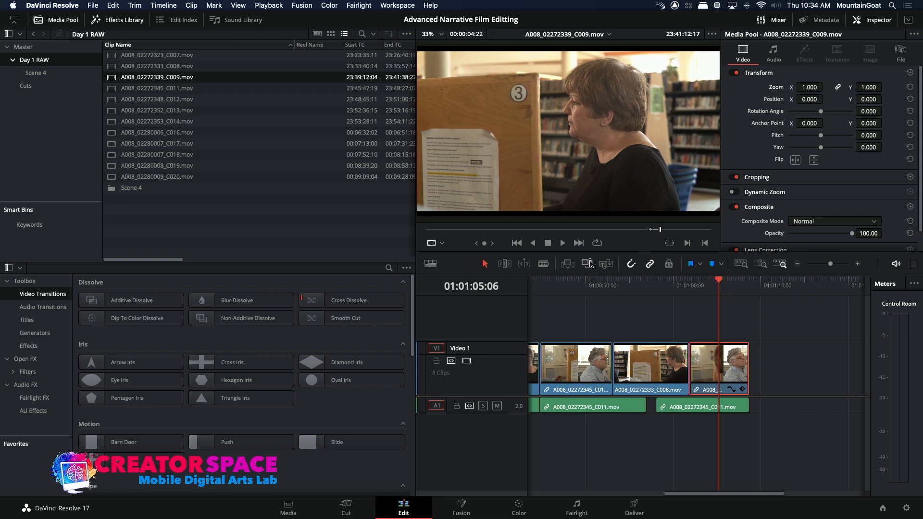
Disable the A1 audio destination, try overwriting the last C011 clip with C009's marked picture, and undo the overwrite
click(438, 408)
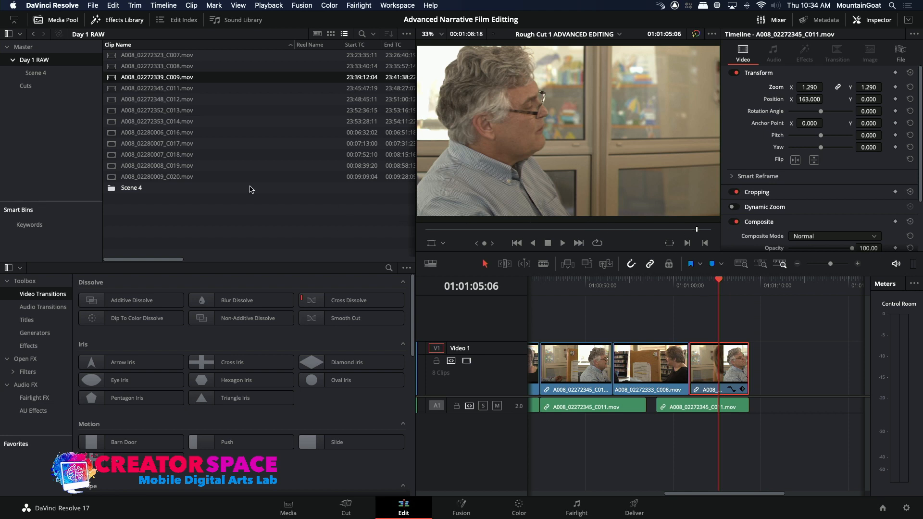
double_click(154, 77)
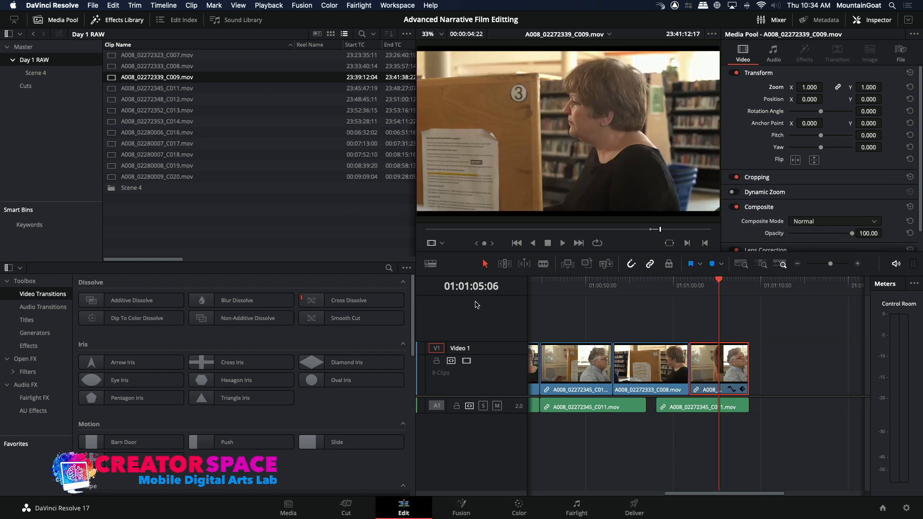
click(587, 262)
key(super+z)
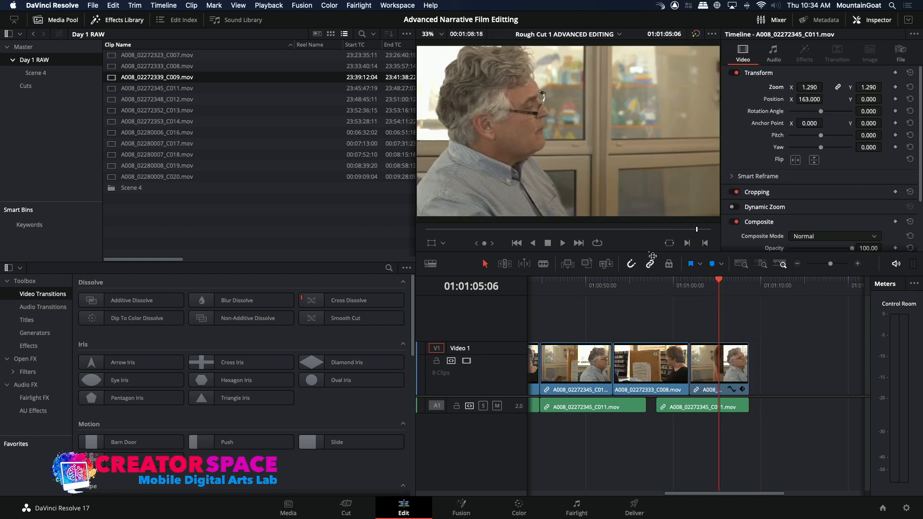
Mark a 2:13 range in C009 ending at 23:41:10:23, overwrite it as video only at 01:01:05:06, and play back the cutaway
double_click(113, 78)
mouse_move(471, 214)
drag(660, 231, 650, 229)
key(space)
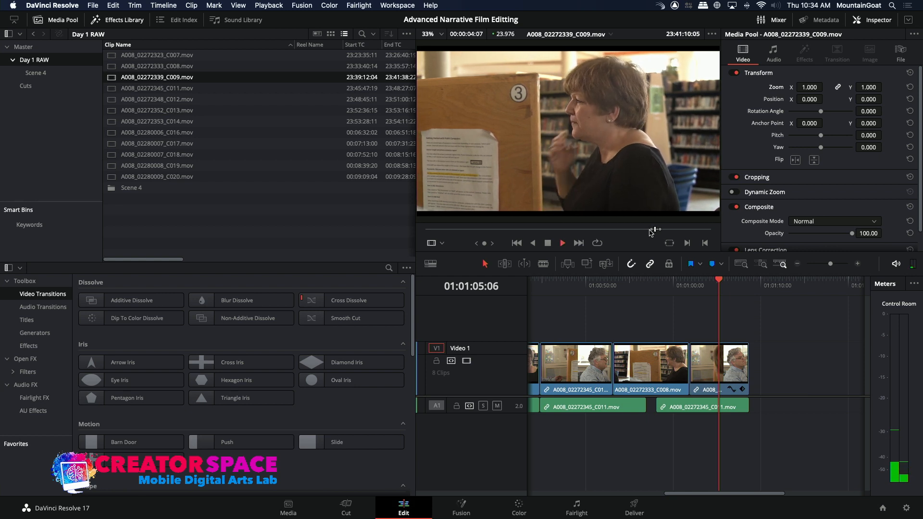
key(space)
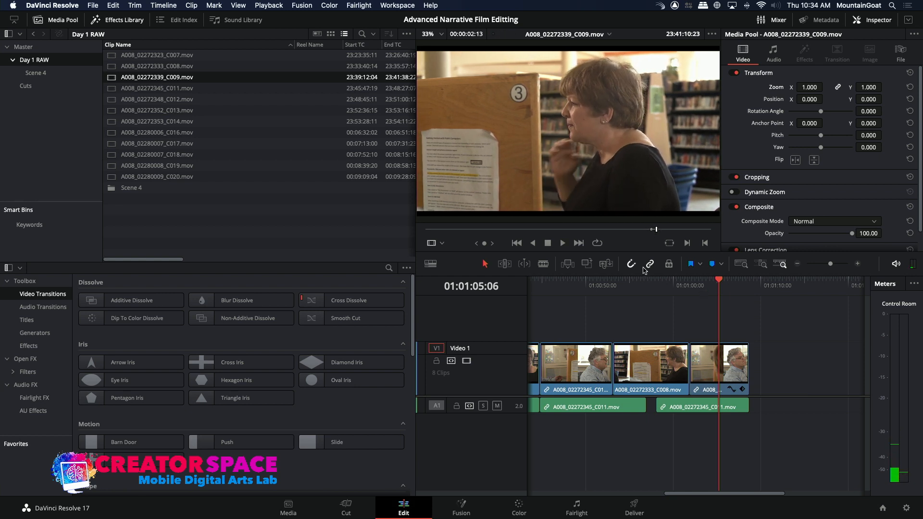
click(587, 263)
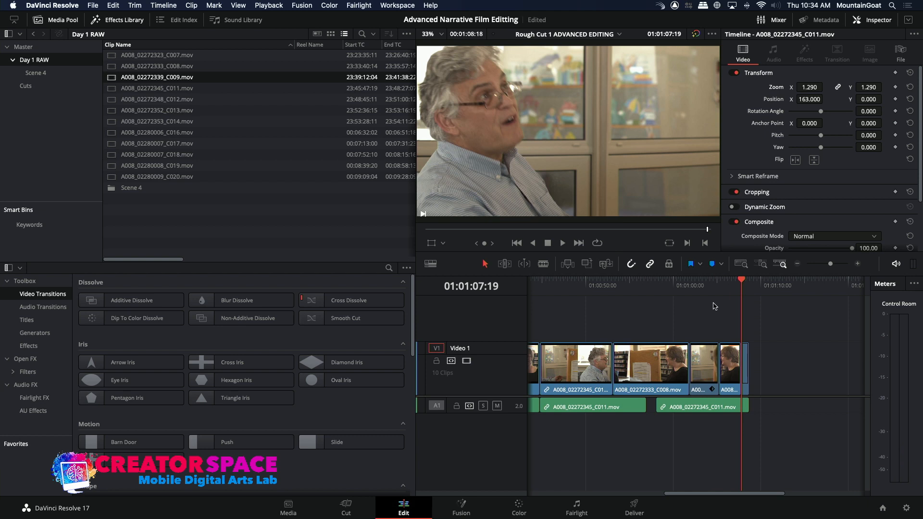
click(686, 282)
key(space)
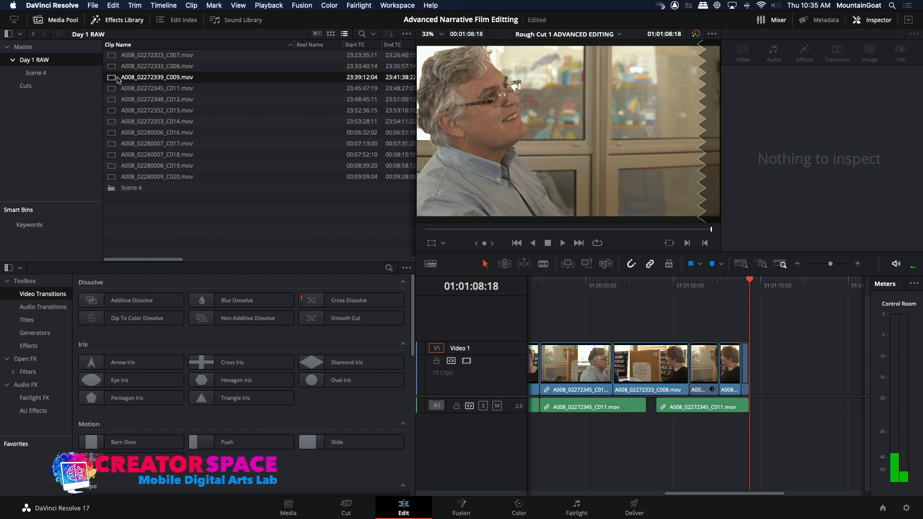
Mark C009 from 23:41:10:23 to 23:41:13:15 and overwrite it as video only at the sequence end, 01:01:08:18
double_click(154, 77)
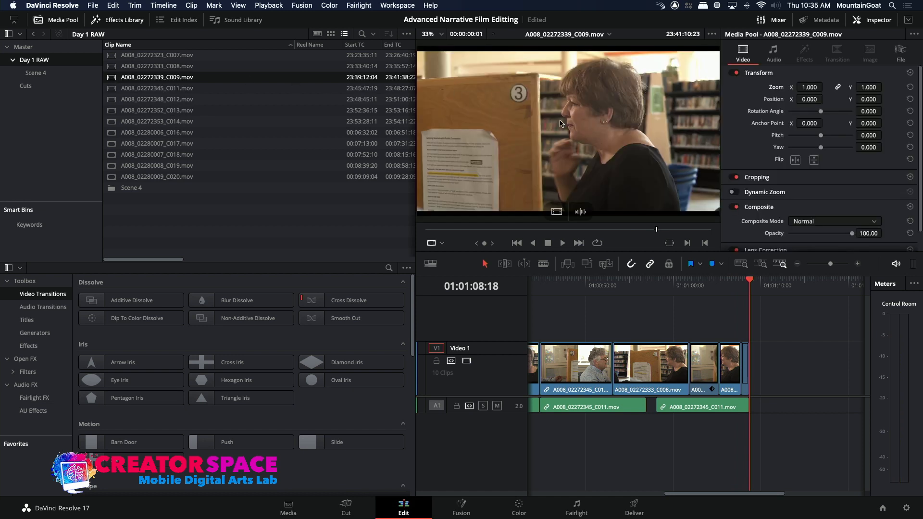
key(space)
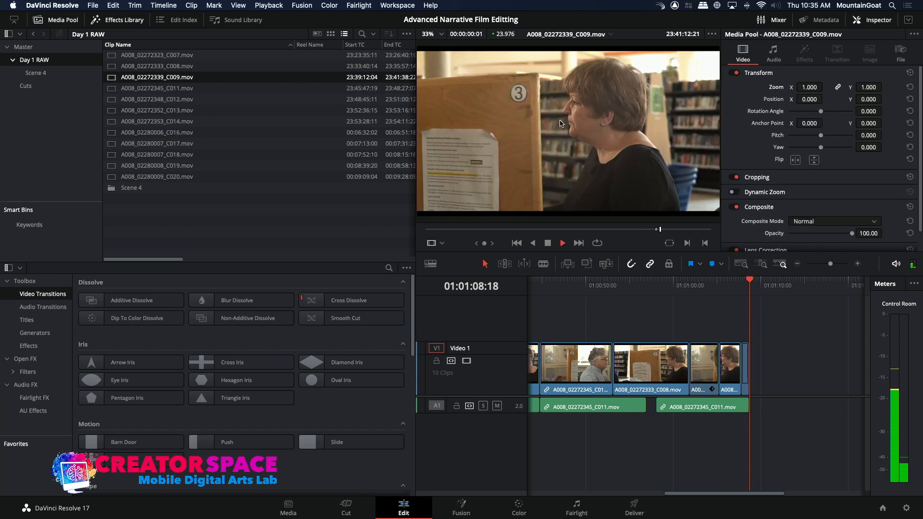
key(space)
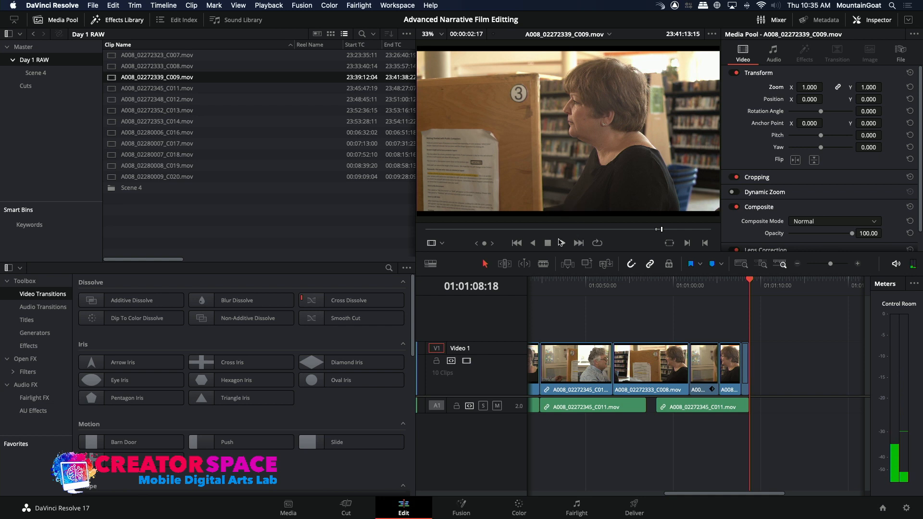
click(592, 264)
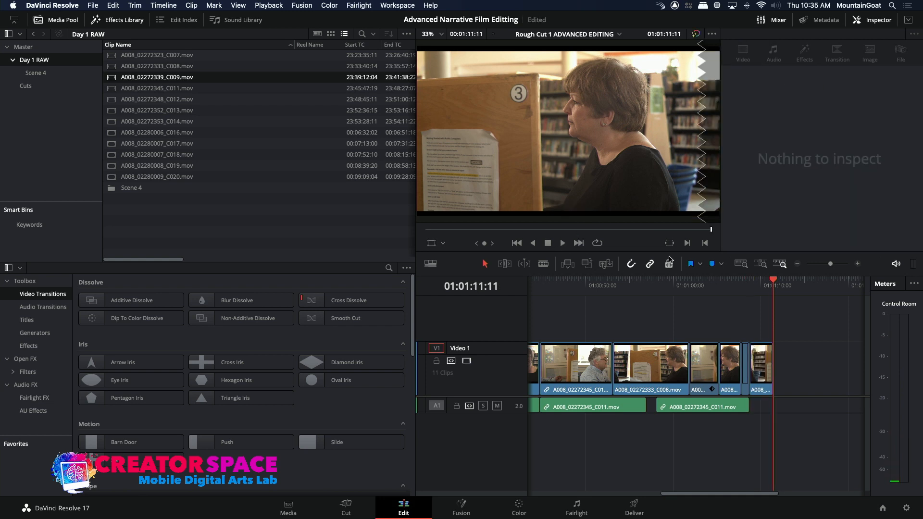
Find the man's reply in A008_02272348_C012 and mark a 5:22 range ending at 23:50:11:07
click(115, 99)
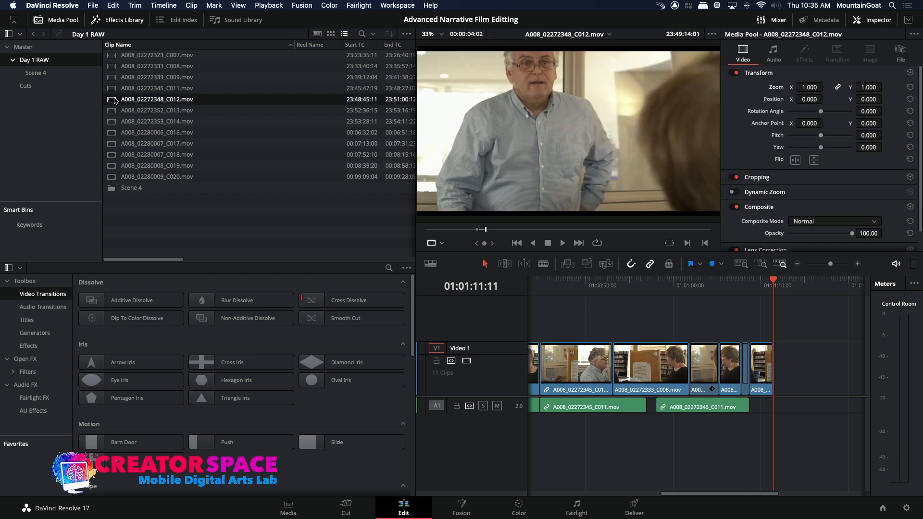
click(112, 113)
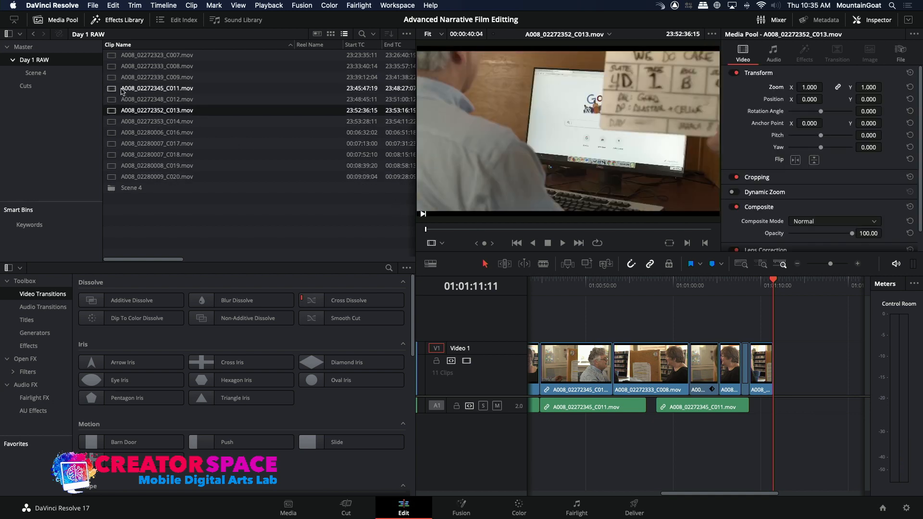
click(111, 99)
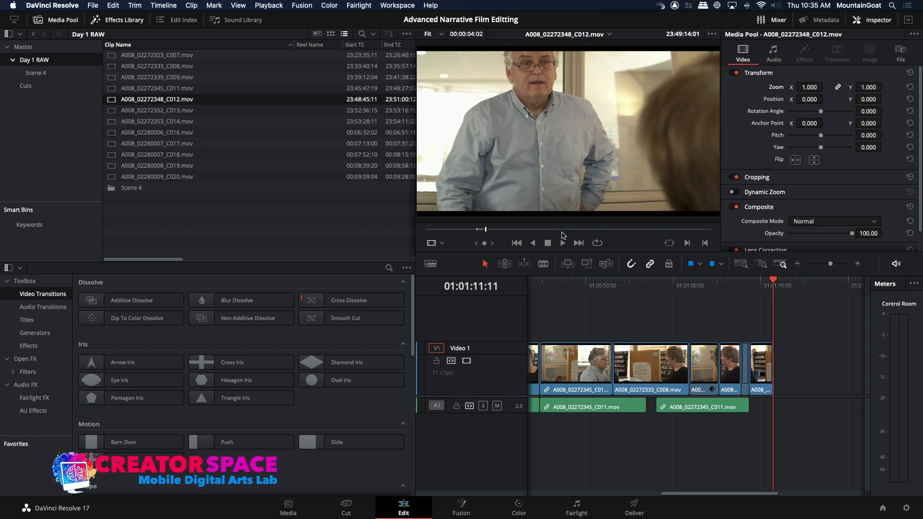
click(566, 230)
click(674, 229)
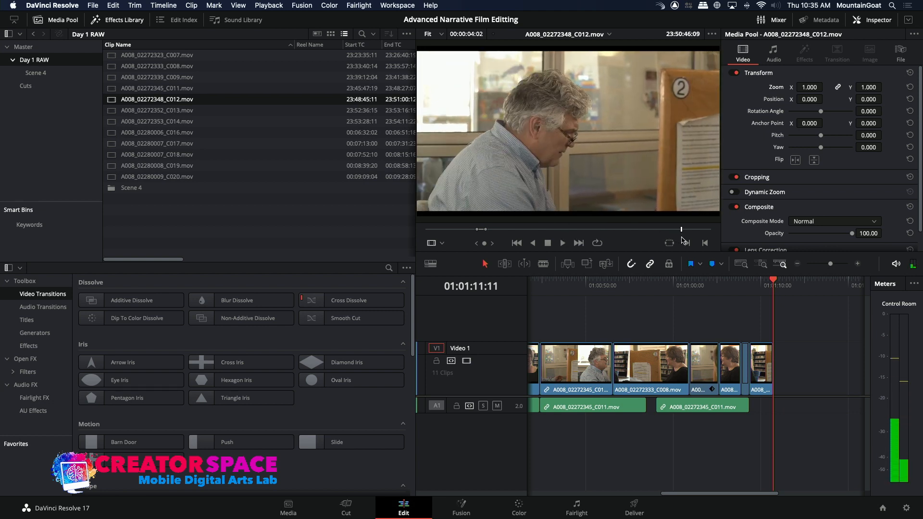
click(629, 230)
click(579, 231)
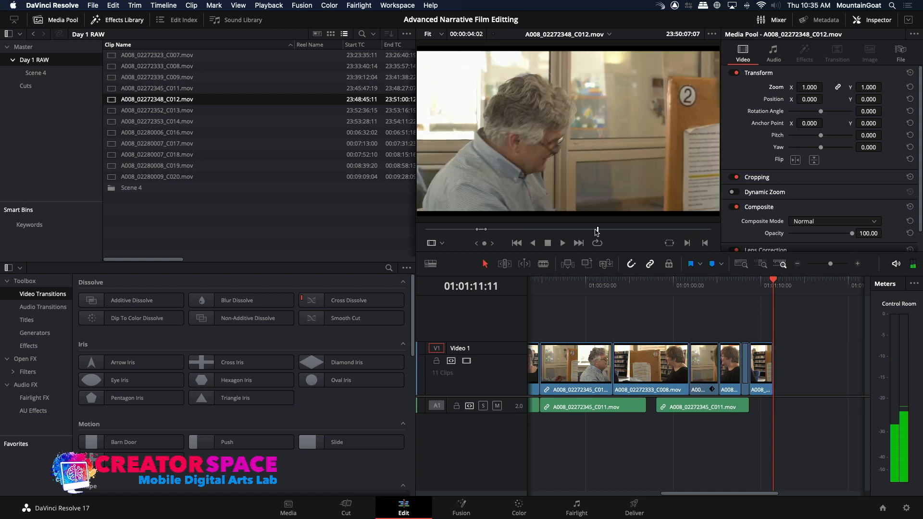
key(i)
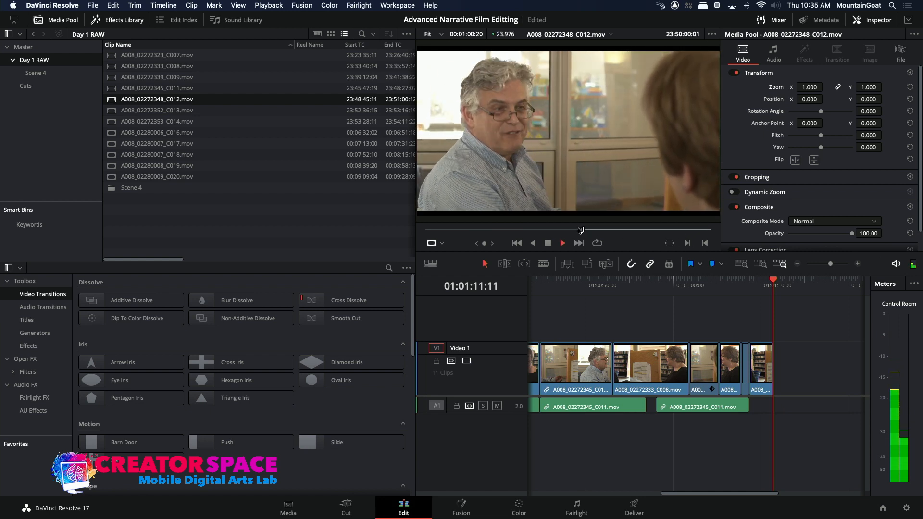
click(591, 231)
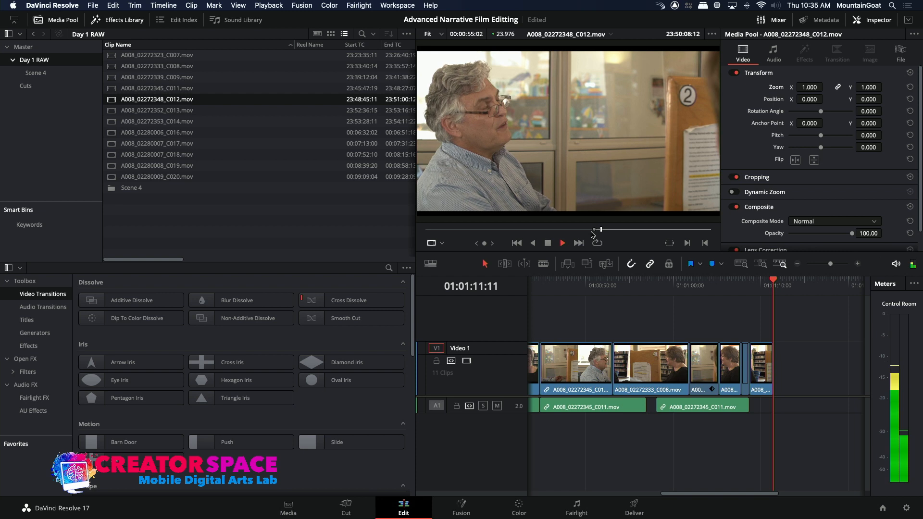
key(space)
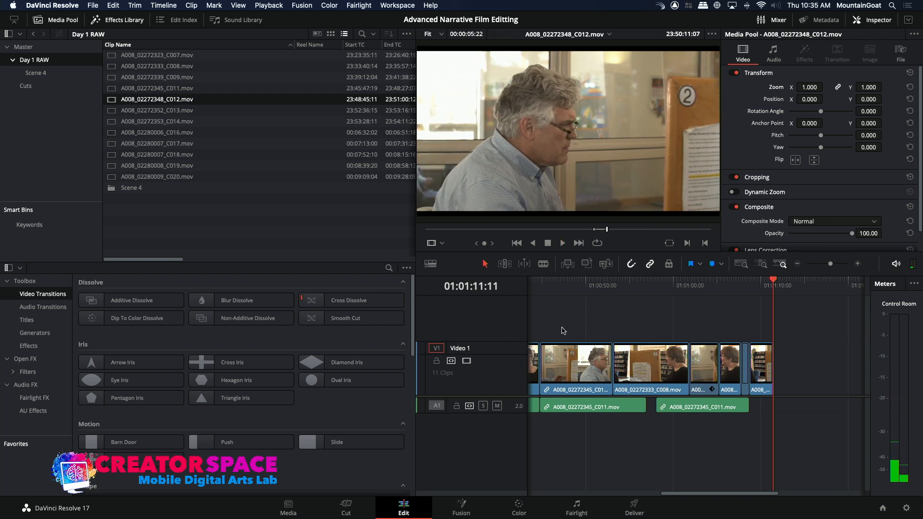
Re-enable the A1 audio destination and overwrite the marked C012 range with sound at 01:01:11:11
click(551, 342)
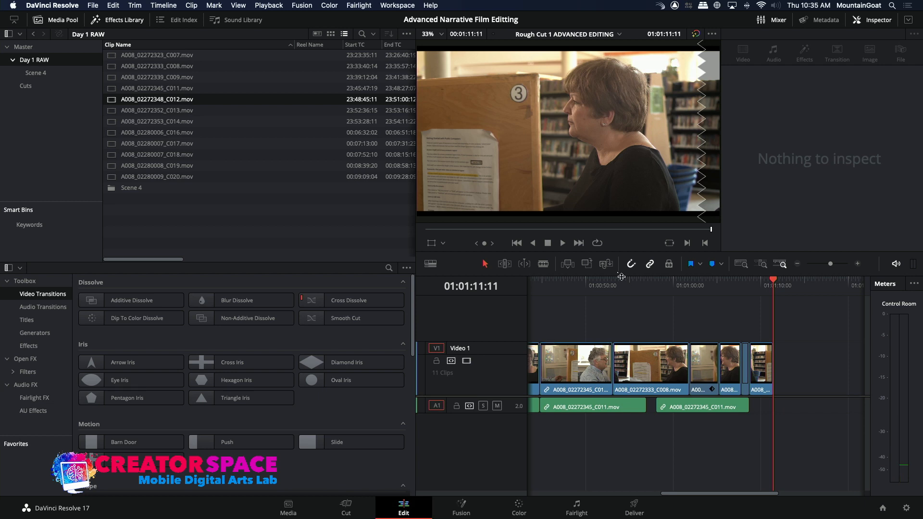
click(588, 264)
click(767, 290)
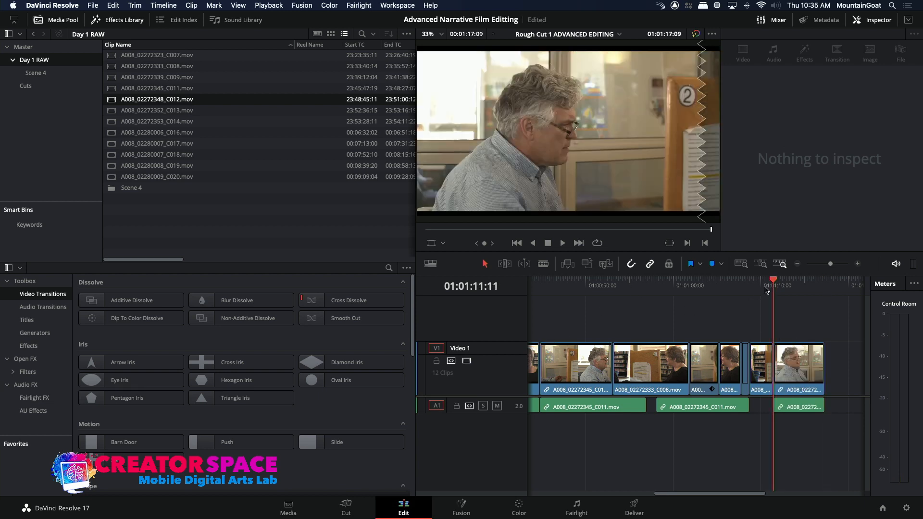
Set the new C012 clip's zoom to 1.120 and X position to 65, and play back the cut into it
key(space)
key(space)
drag(869, 87, 869, 87)
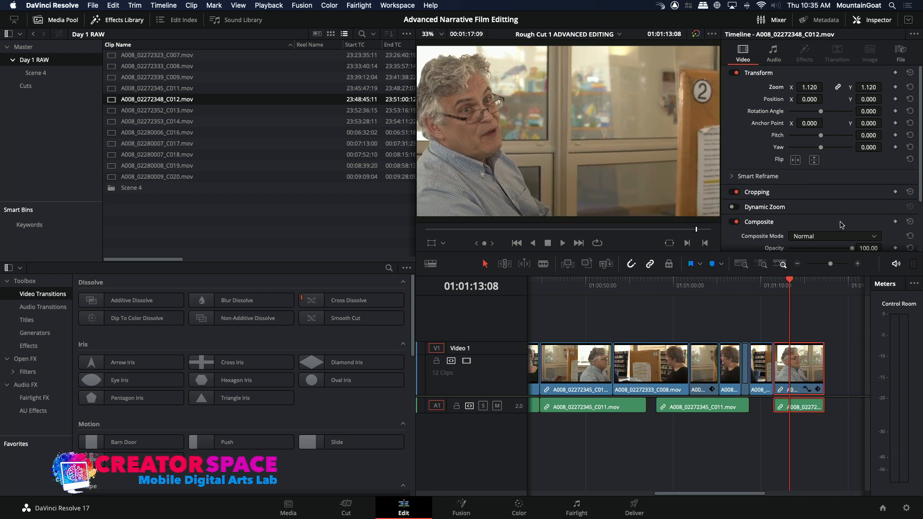
drag(809, 101, 826, 99)
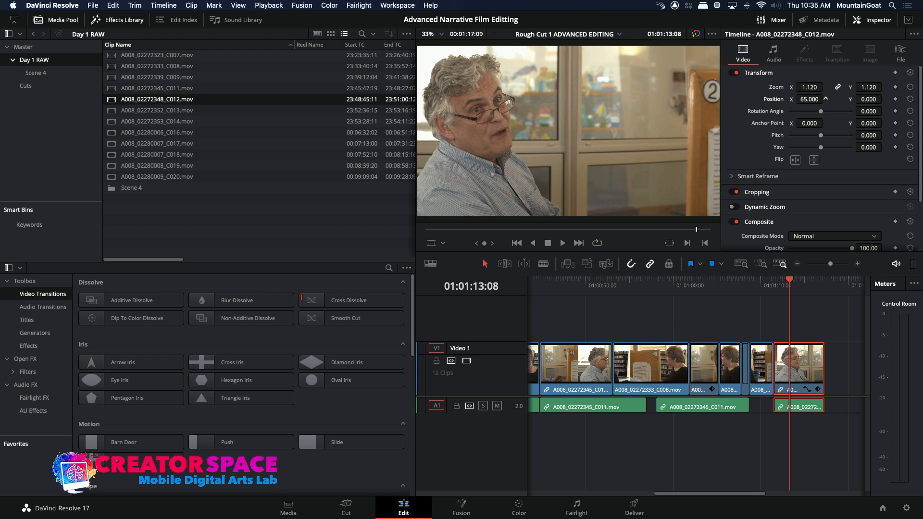
key(space)
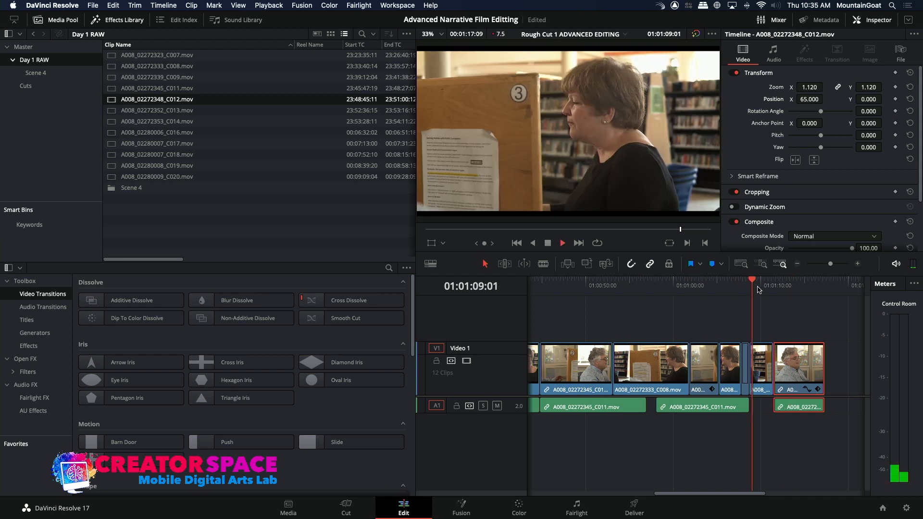
Move the C012 clip 1:10 earlier over the end of the last C009 shot, and return toward the sequence start for playback
click(857, 265)
key(space)
drag(677, 287, 693, 288)
drag(720, 368, 694, 370)
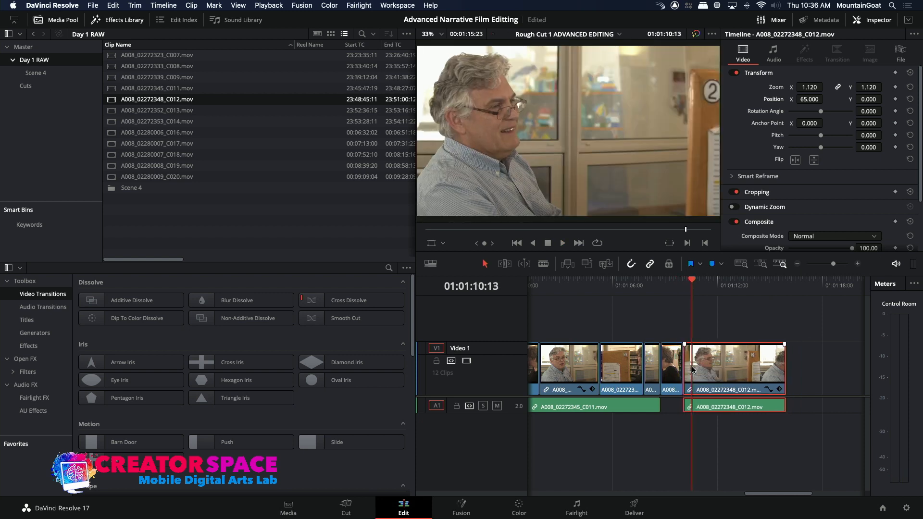
key(Up)
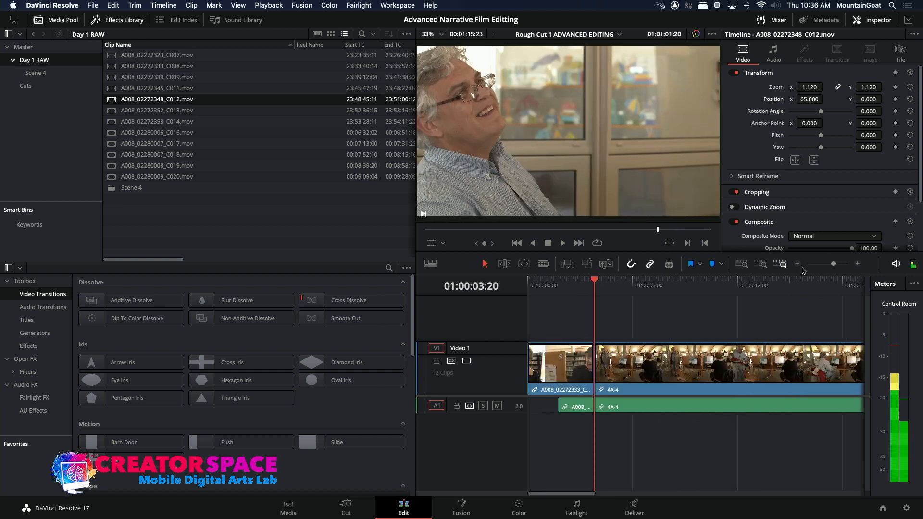
Play back the whole rough cut from 01:00:00:00 through the last C012 shot
click(797, 264)
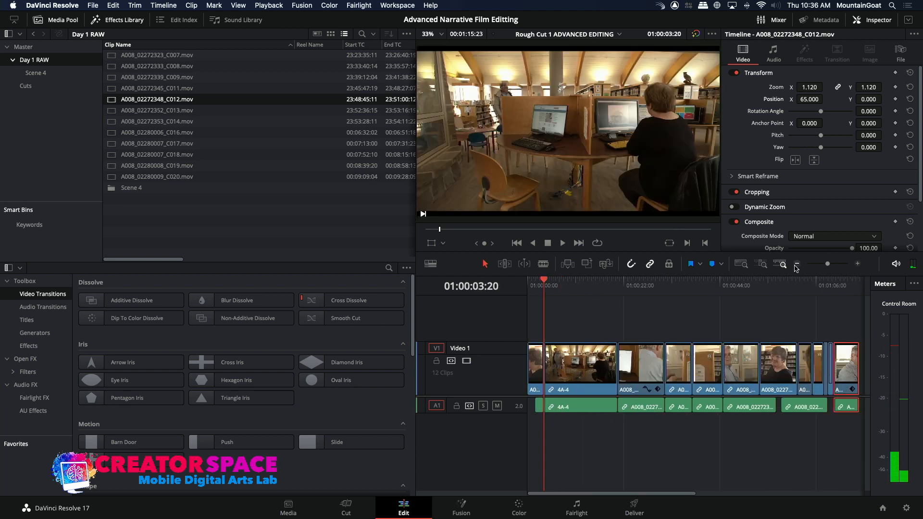
click(798, 264)
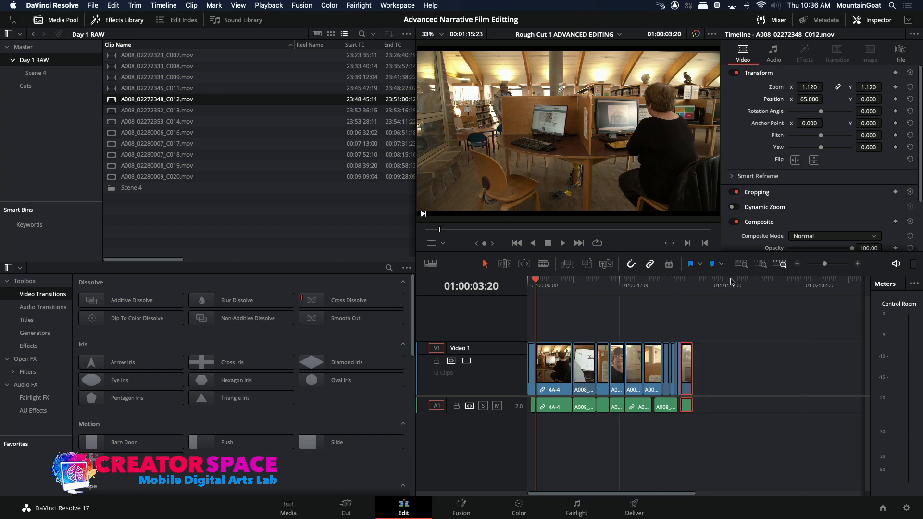
drag(543, 286, 516, 283)
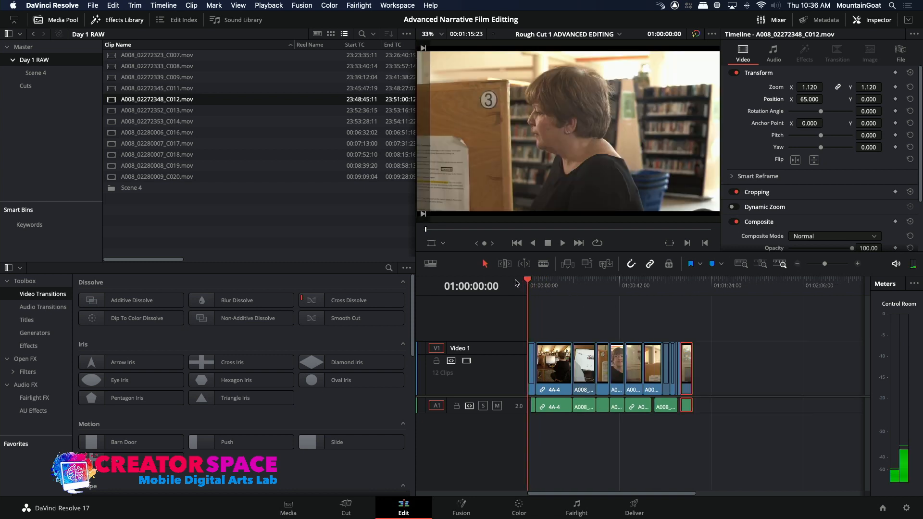
key(space)
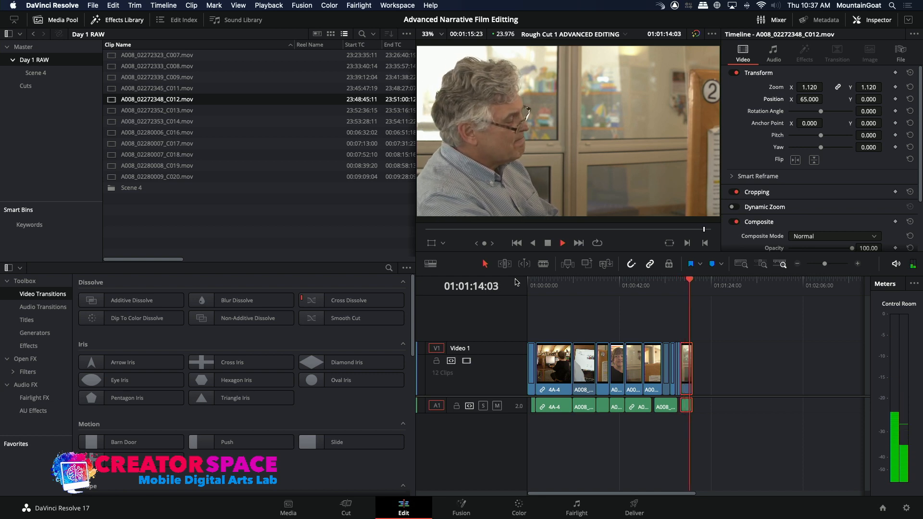
key(space)
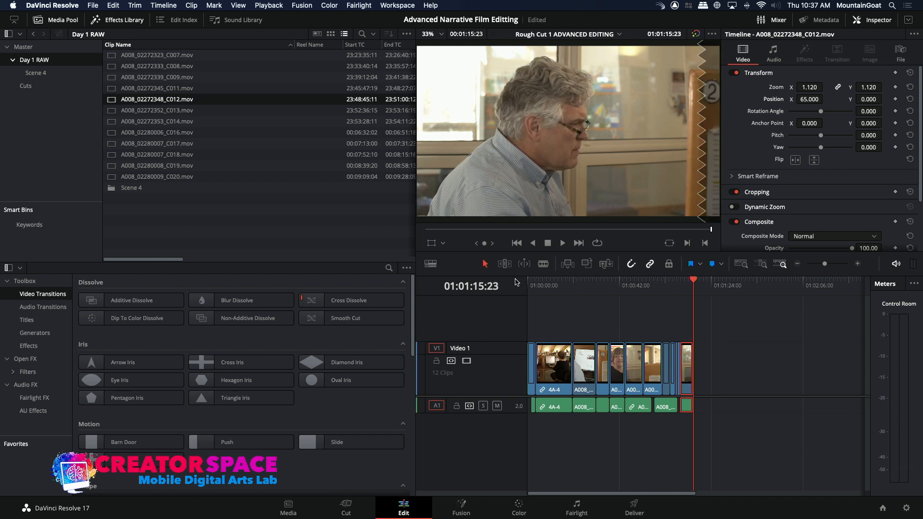
Check takes A008_02272339_C009 and A008_02272323_C007 for a woman's shot to follow the man's last line
double_click(112, 68)
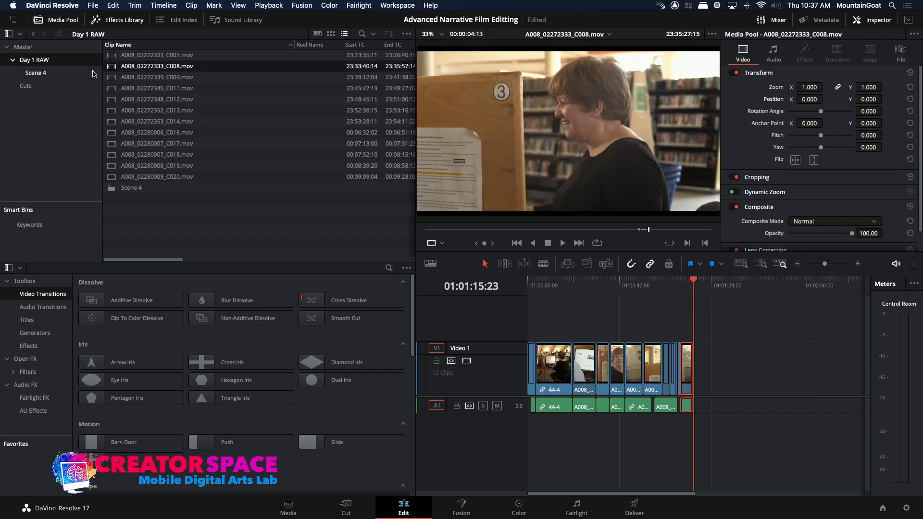
click(106, 80)
double_click(107, 81)
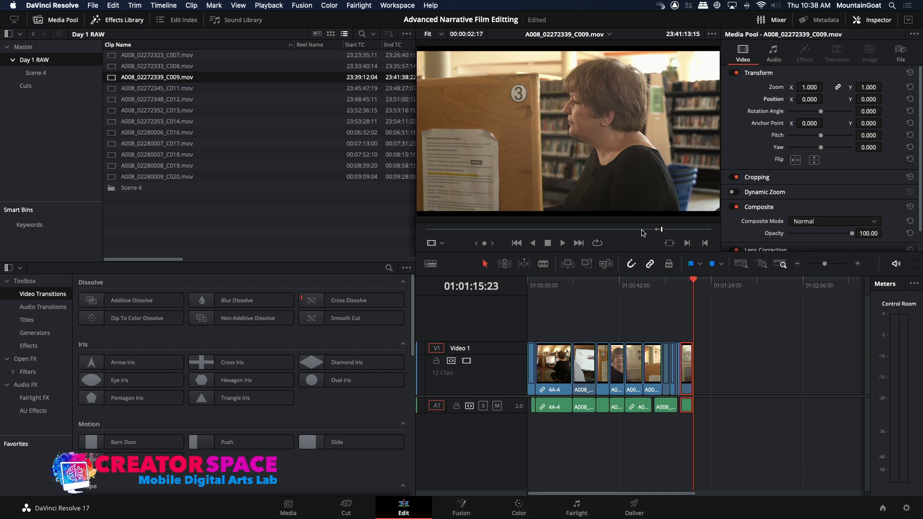
drag(664, 229, 652, 237)
key(space)
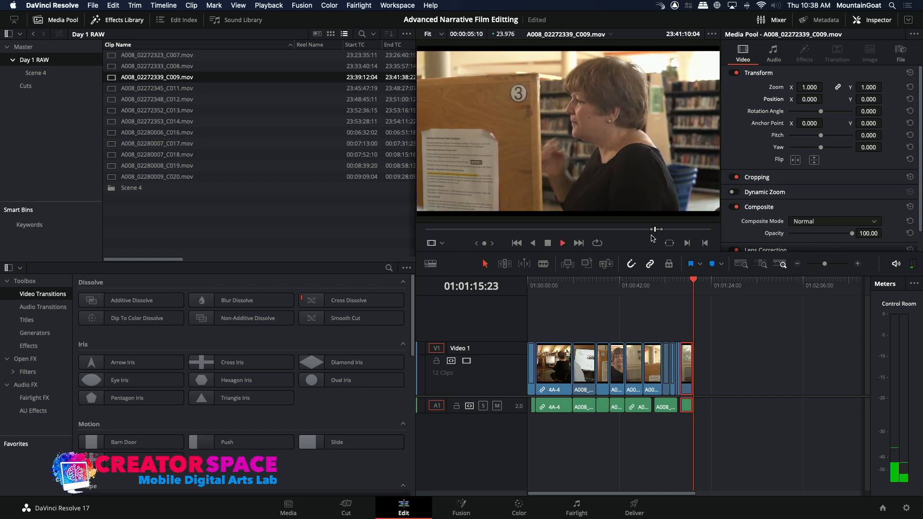
key(space)
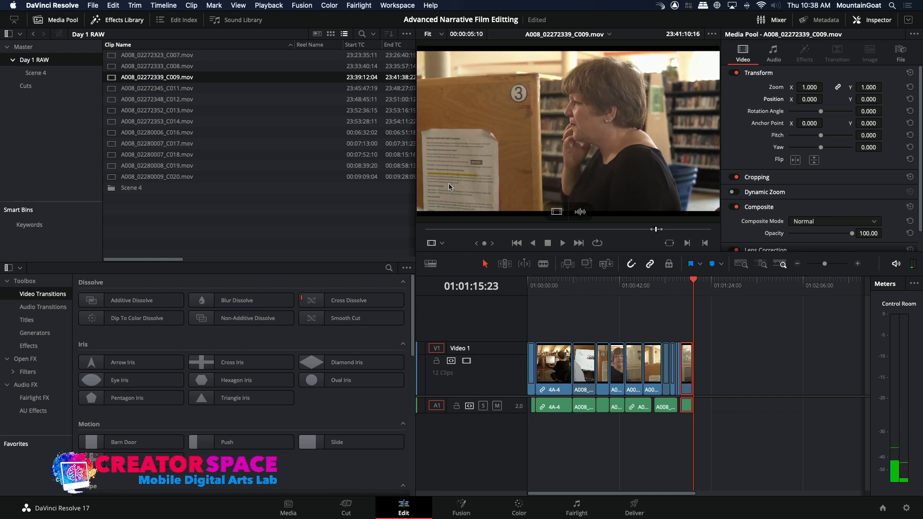
click(111, 66)
click(112, 57)
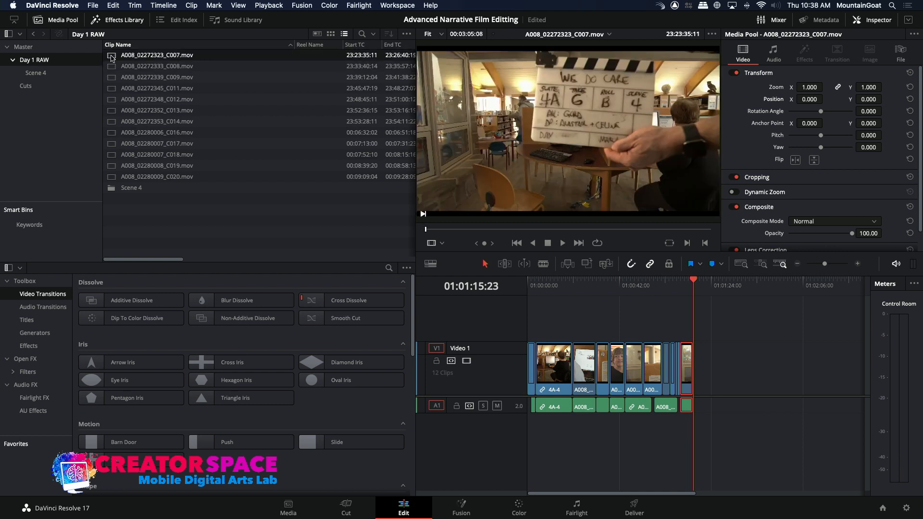
Mark a 3:04 range of the woman in A008_02272333_C008 ending at 23:35:30:07 and overwrite it at 01:01:15:23
click(112, 66)
mouse_move(650, 231)
mouse_down()
mouse_move(666, 234)
mouse_move(605, 232)
mouse_move(633, 236)
mouse_up()
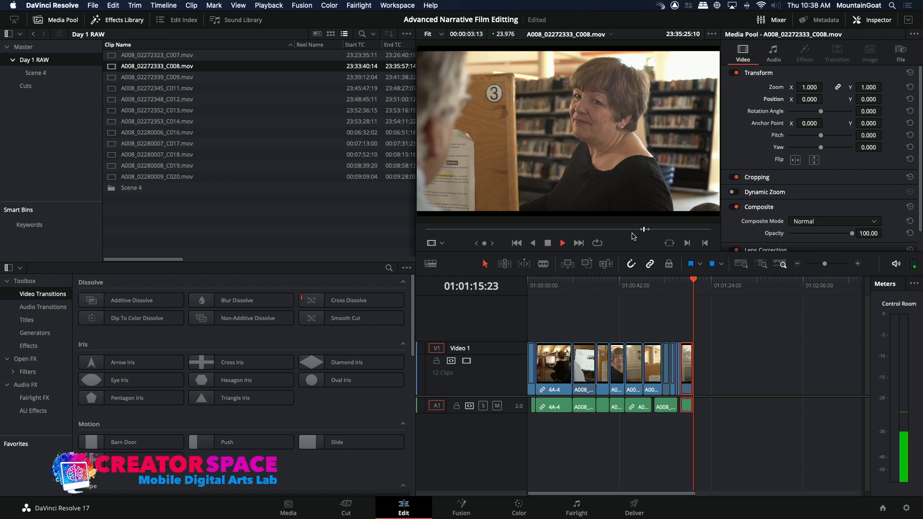
key(i)
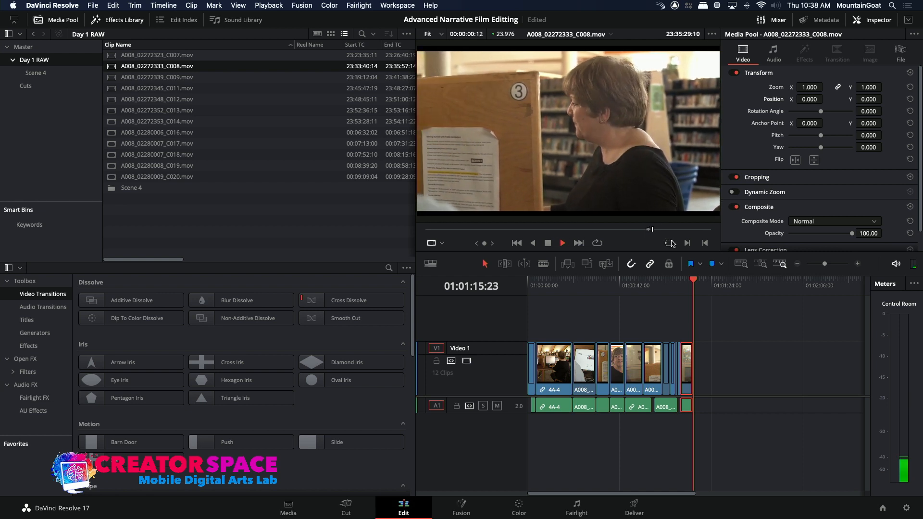
key(space)
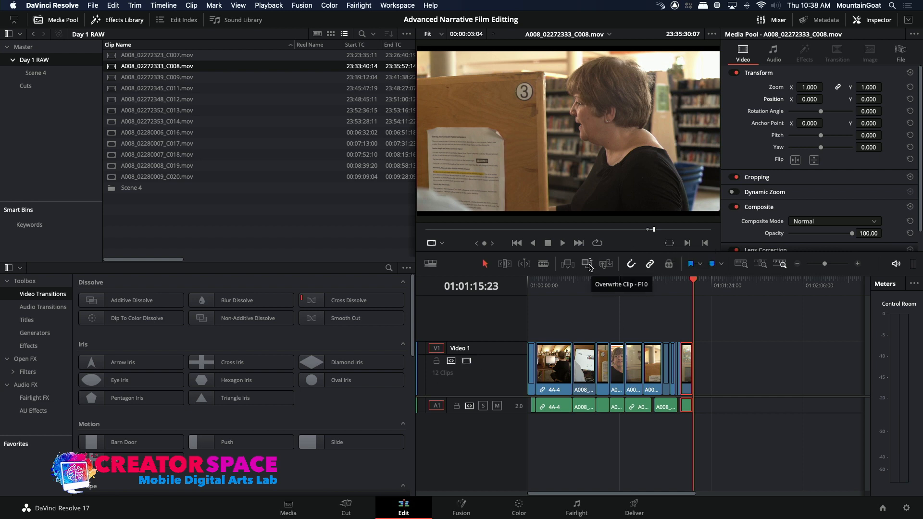
click(588, 264)
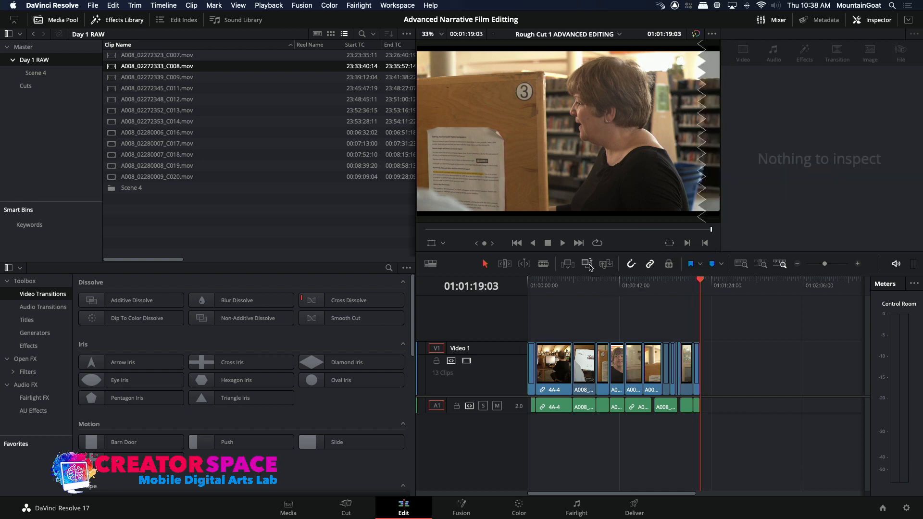
Play back the cut from the last C012 clip to the new C008 clip and split the C012 clip at 01:01:13:23
click(857, 264)
click(663, 286)
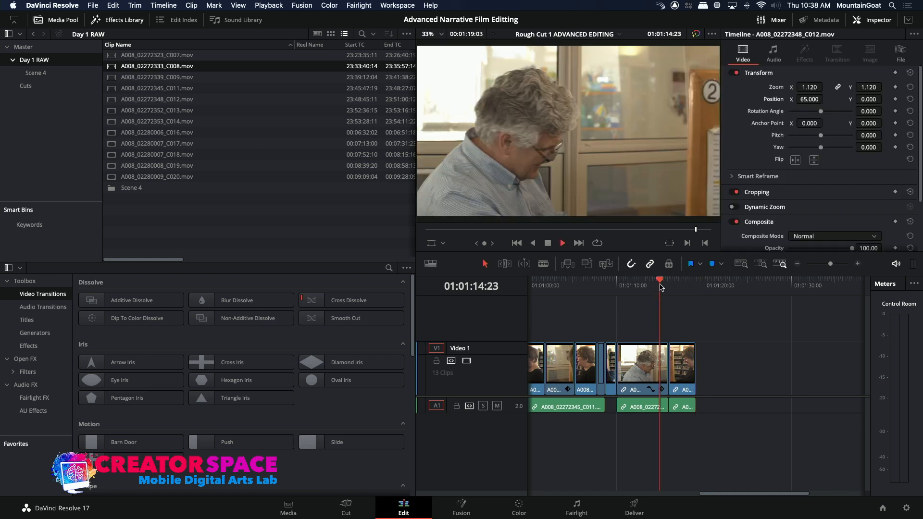
key(space)
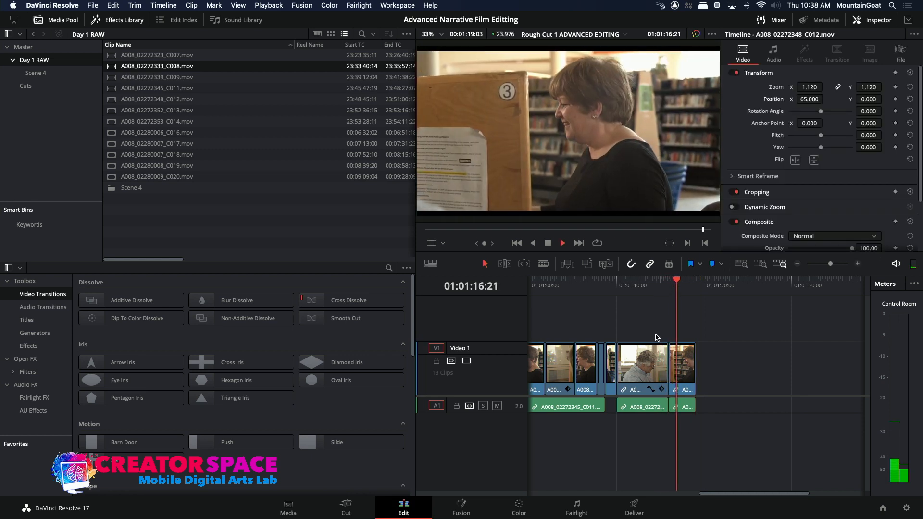
click(628, 286)
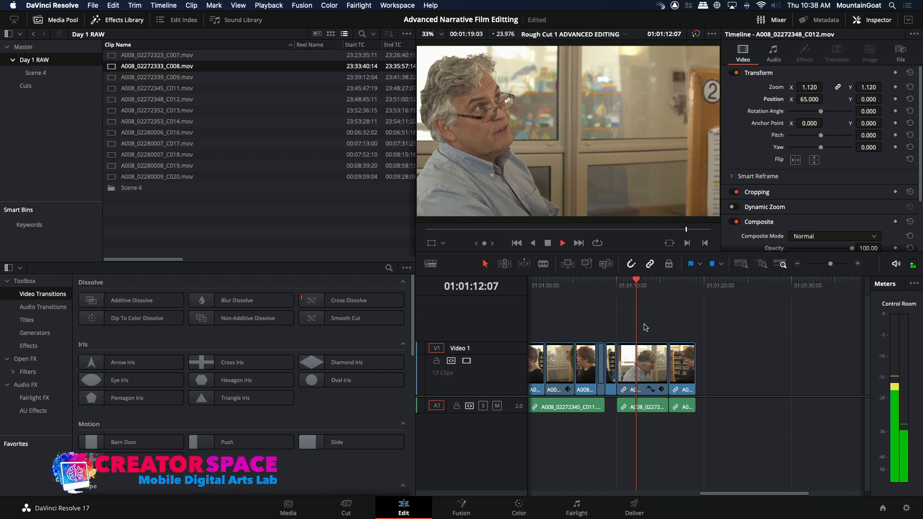
key(space)
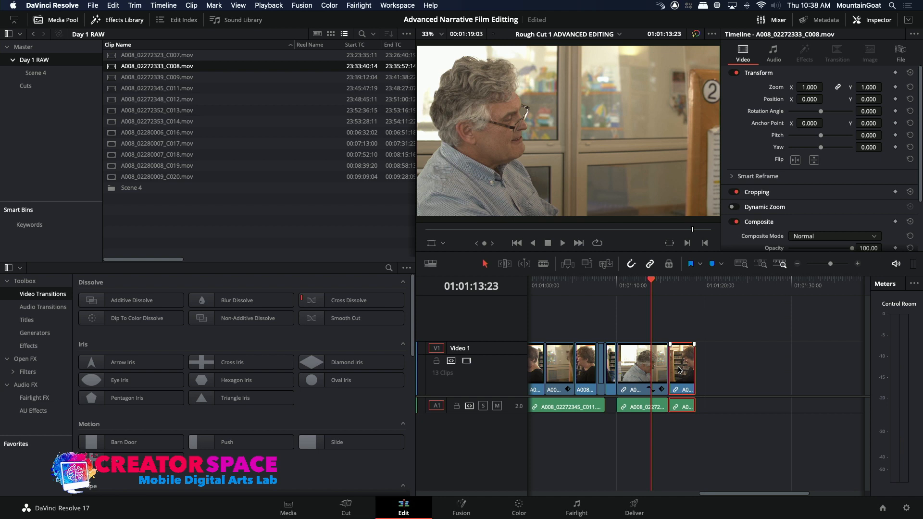
click(544, 264)
click(651, 368)
key(a)
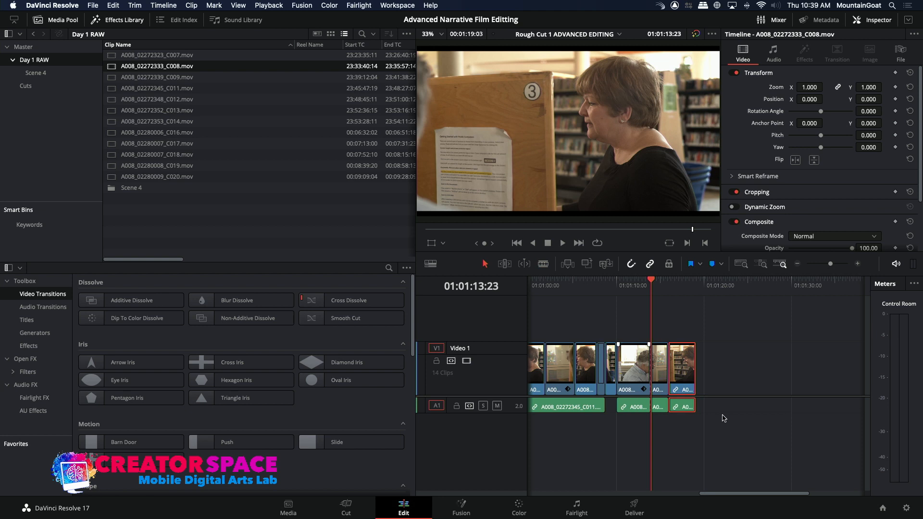
Move the C008 clip to the split at 01:01:13:23 and place the split-off C012 end over its tail at 01:01:16:11
mouse_move(662, 370)
mouse_down()
mouse_move(726, 368)
mouse_move(665, 370)
mouse_up()
key(/)
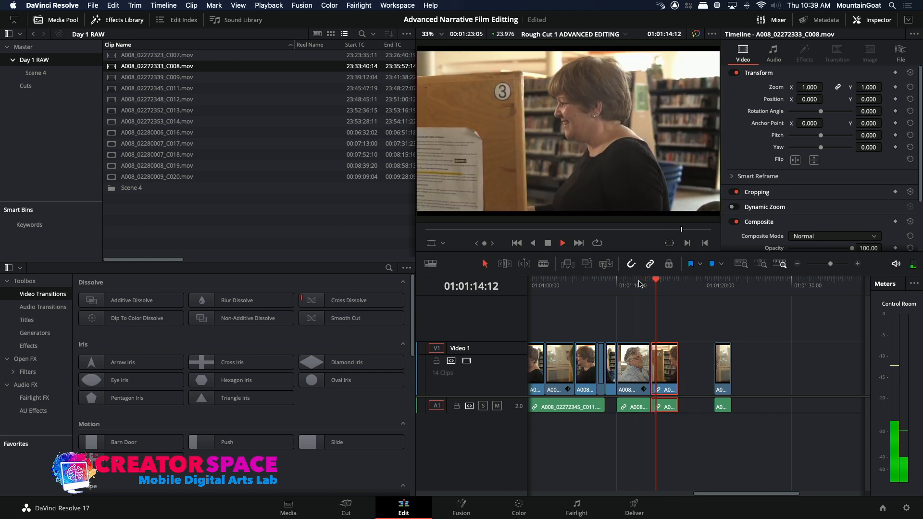
key(space)
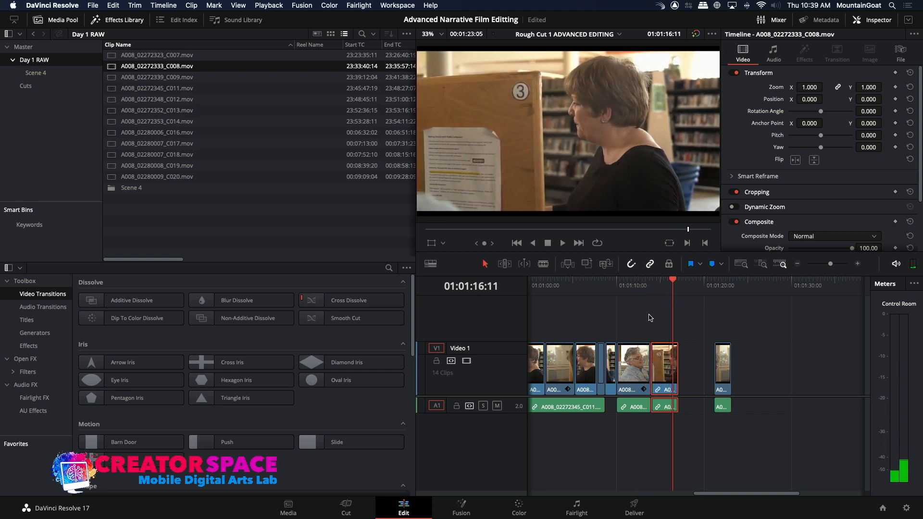
drag(726, 369, 683, 370)
click(652, 295)
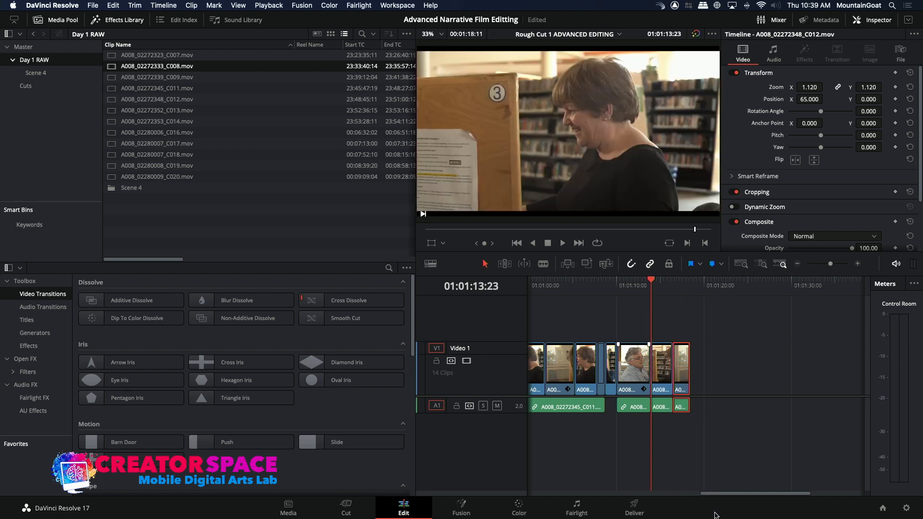
Mark a 2:17 range of the man leaving the computer in A008_02272352_C013 and overwrite it at 01:01:18:11
drag(681, 287, 692, 287)
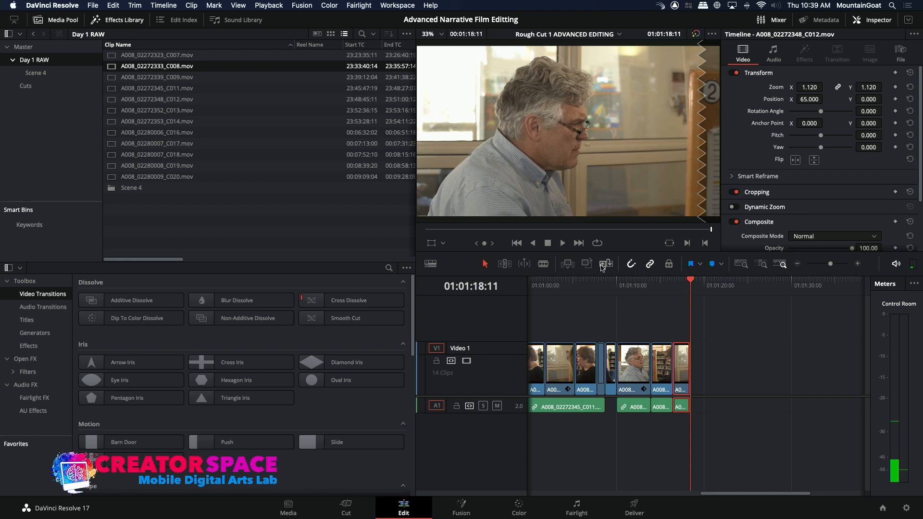
drag(689, 382, 698, 385)
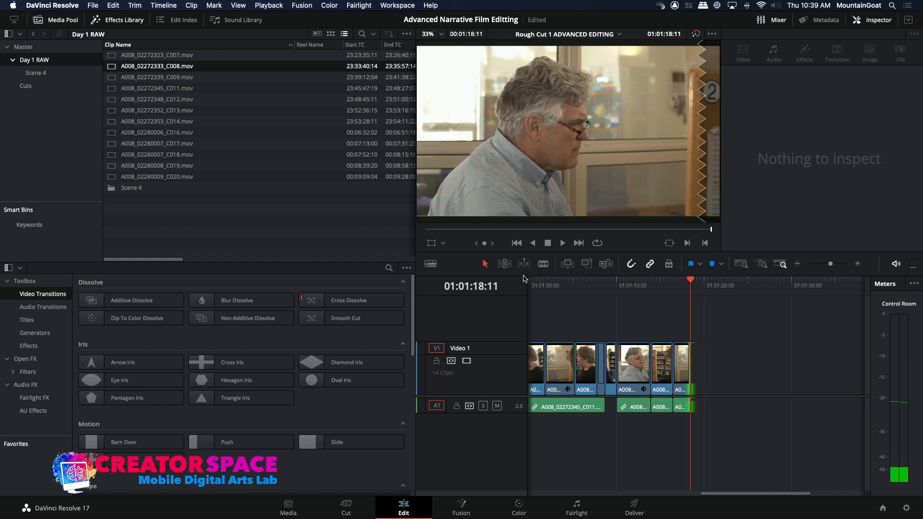
click(110, 100)
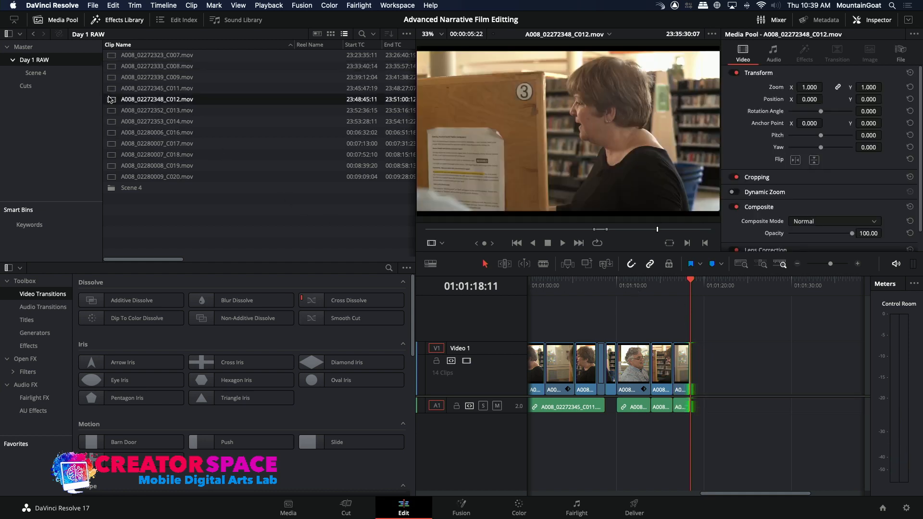
click(110, 111)
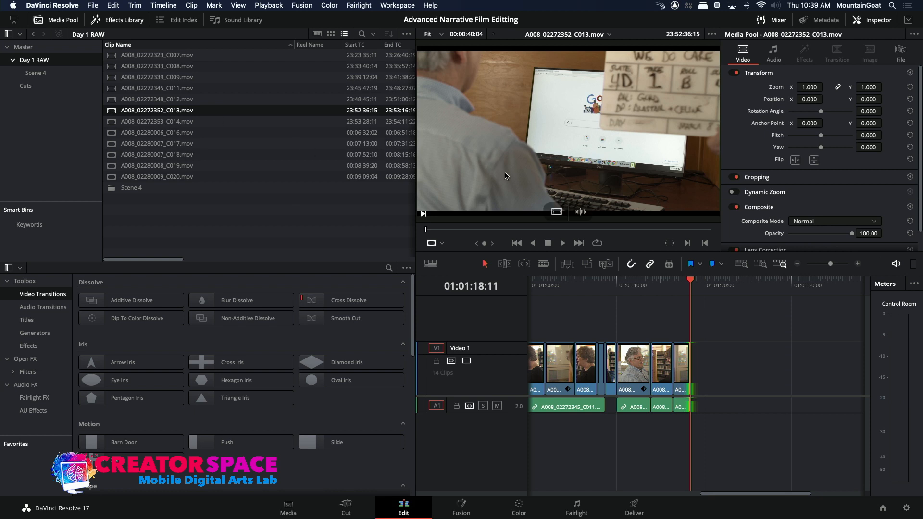
mouse_move(644, 231)
mouse_down()
mouse_move(694, 245)
mouse_move(609, 233)
mouse_move(631, 227)
mouse_move(657, 238)
mouse_move(649, 237)
mouse_up()
key(i)
key(space)
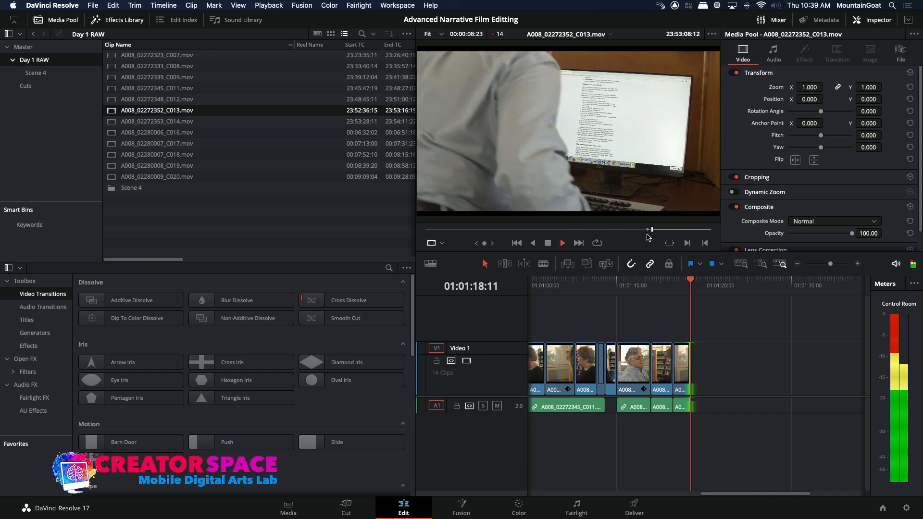
key(space)
key(o)
click(587, 264)
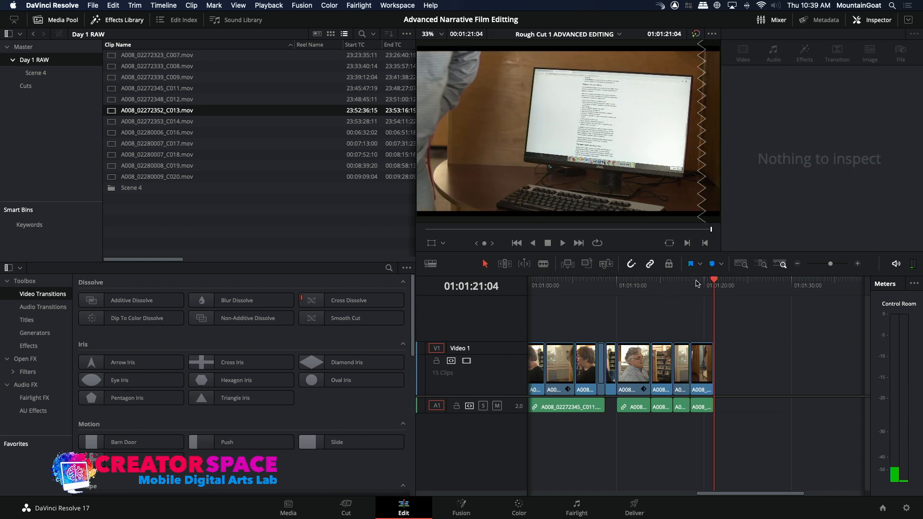
Ripple-trim the start of the C013 clip to add 13 frames, and play back the cut into it
click(683, 283)
key(space)
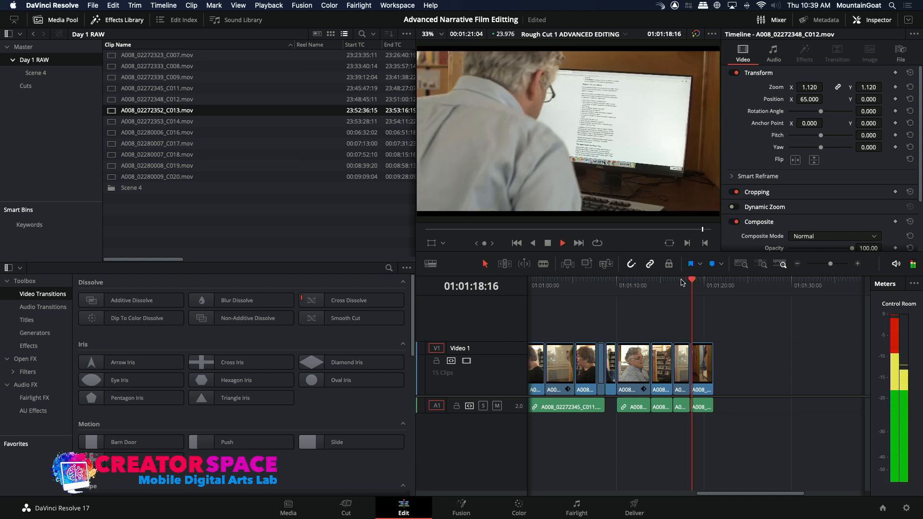
key(space)
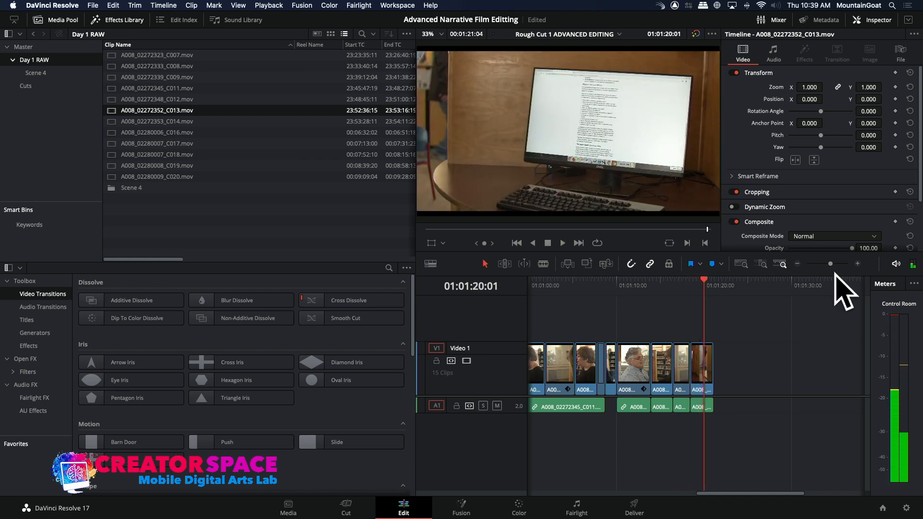
click(859, 264)
drag(692, 362, 670, 364)
click(658, 284)
key(space)
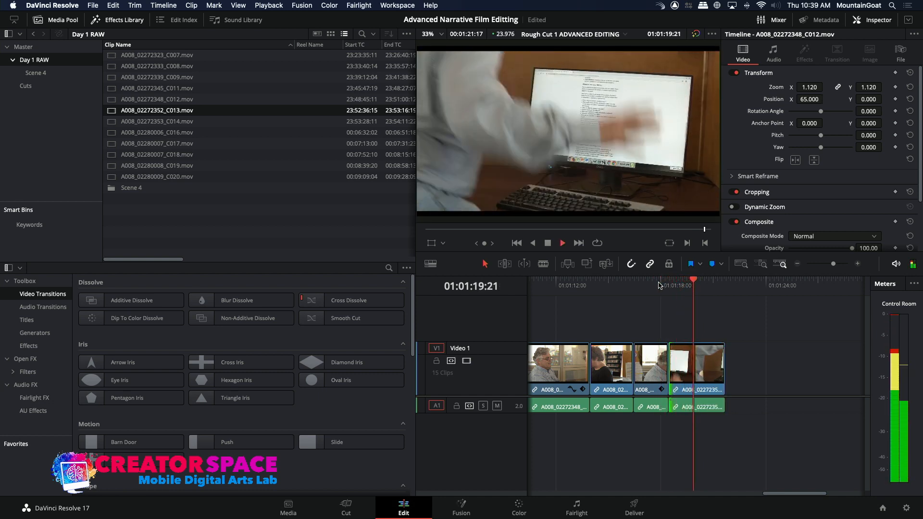
key(space)
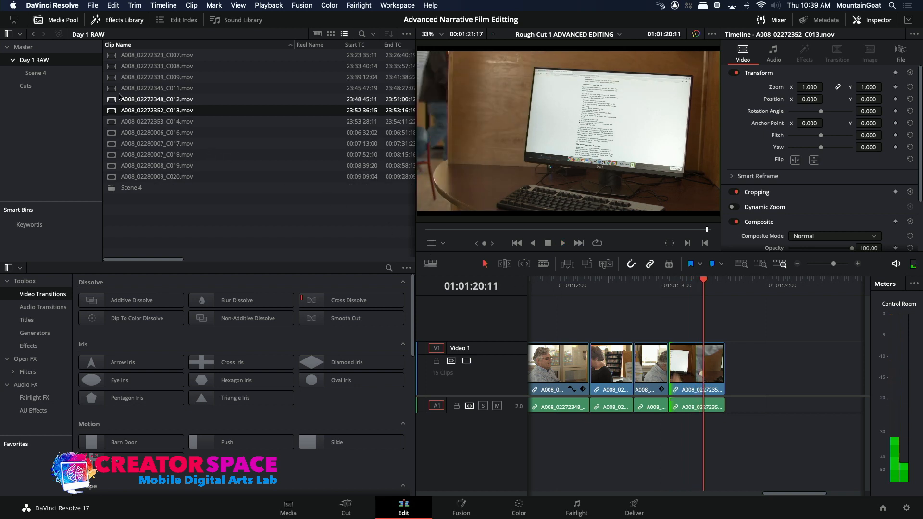
Mark the man's exit in the 4A-5 wide shot from 23:22:20:18 to 23:22:33:08 and overwrite it at 01:01:21:17
click(34, 73)
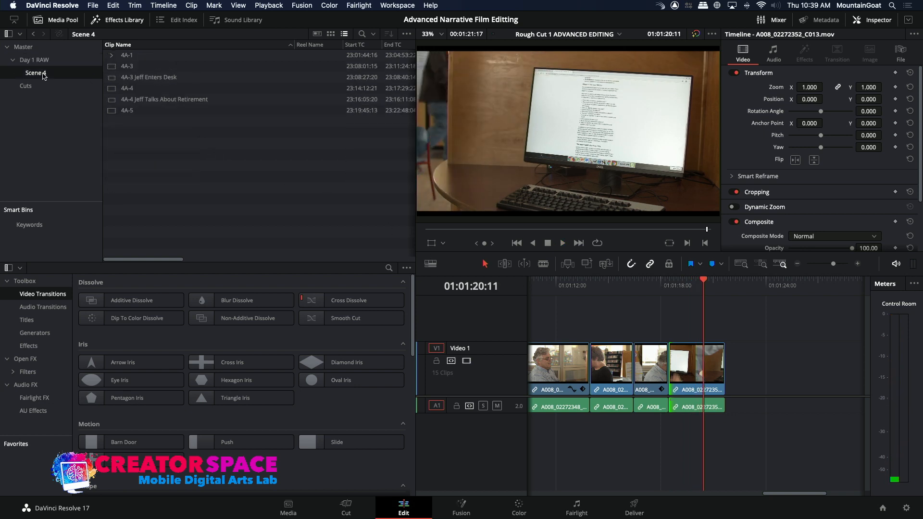
double_click(111, 112)
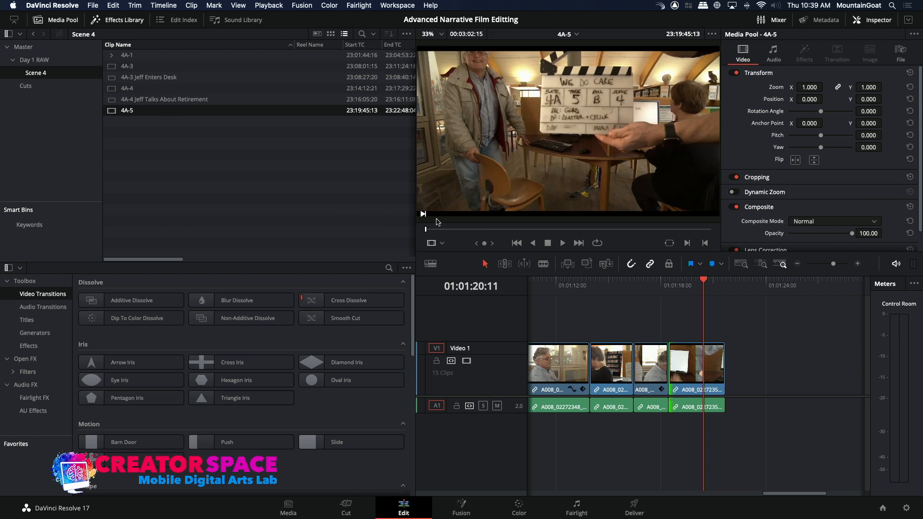
drag(659, 234, 676, 239)
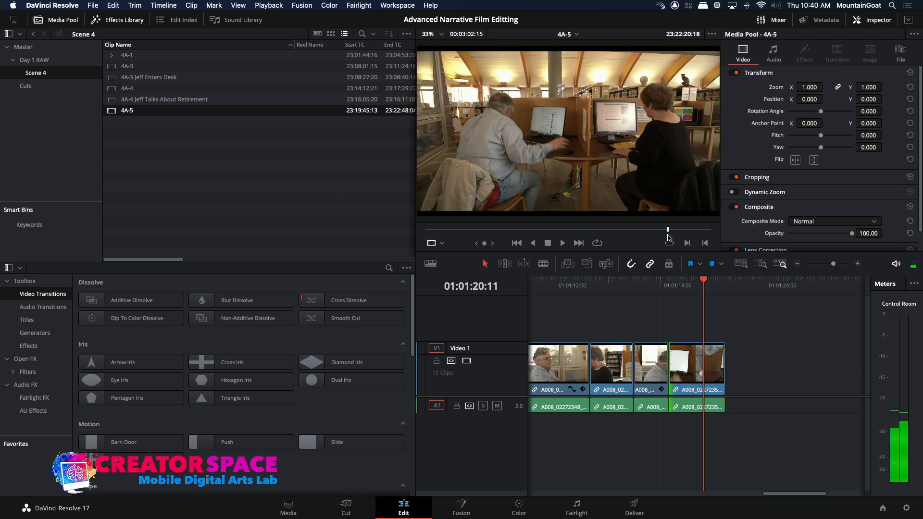
key(space)
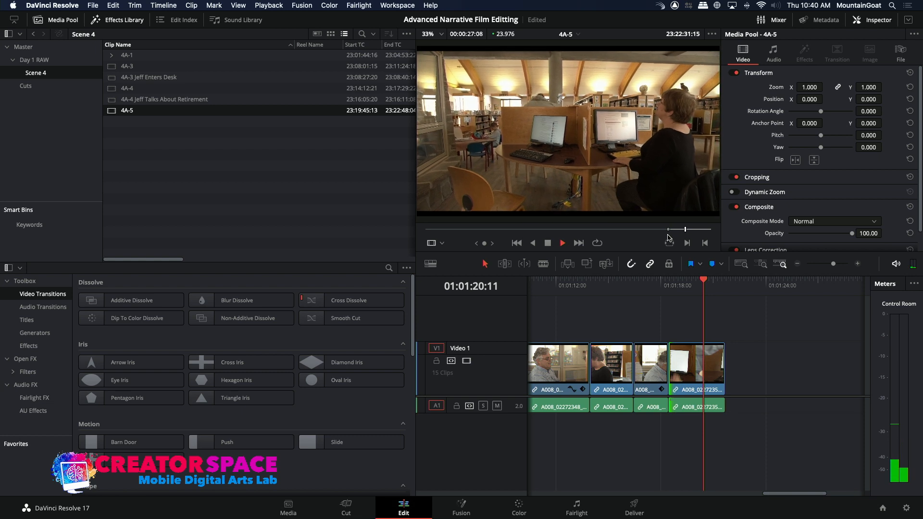
key(space)
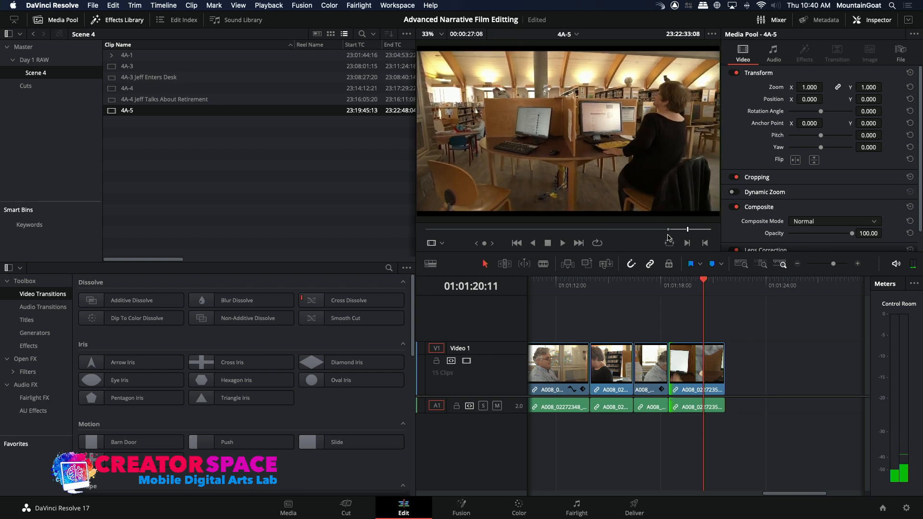
click(709, 298)
key(space)
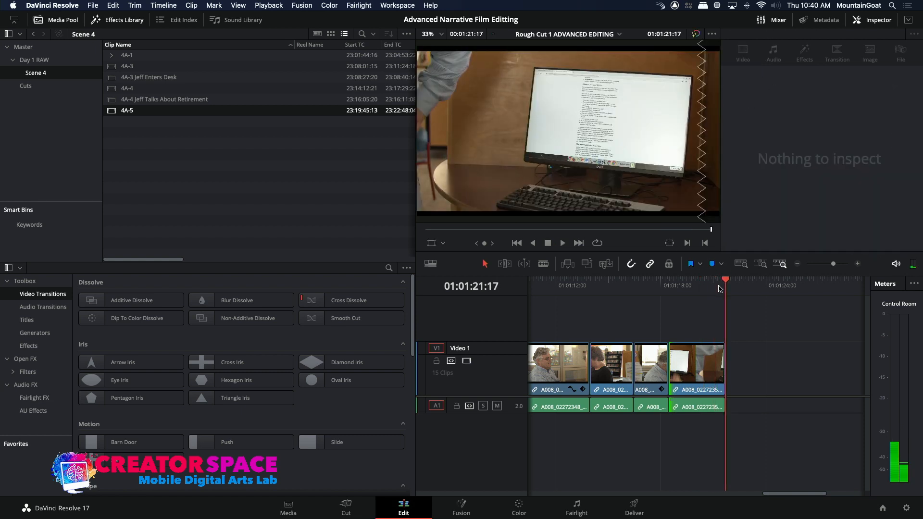
click(586, 263)
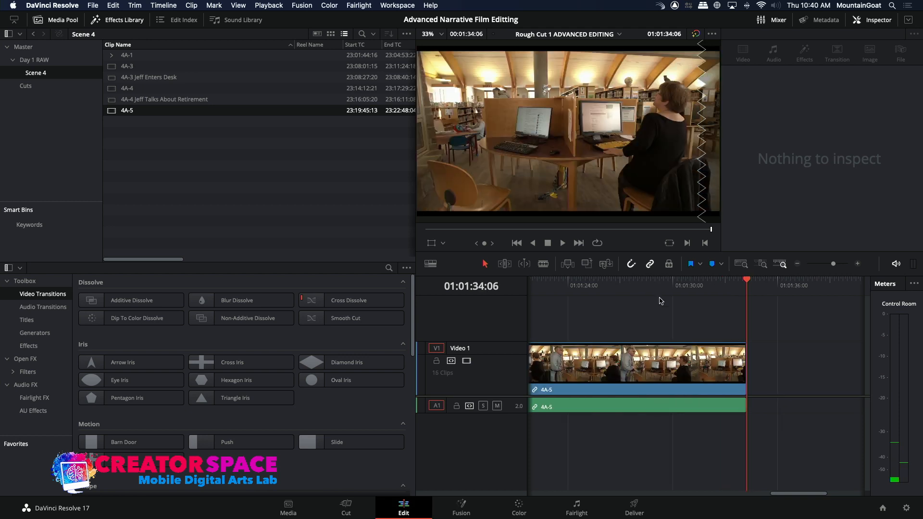
Play back the opening of the rough cut across the edit from the C008 close-up into the 4A-4 wide shot
click(797, 264)
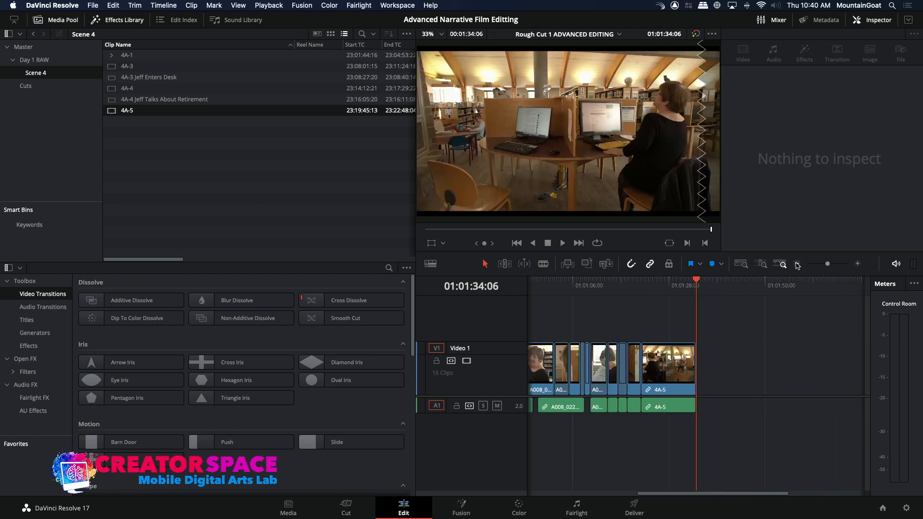
key(Home)
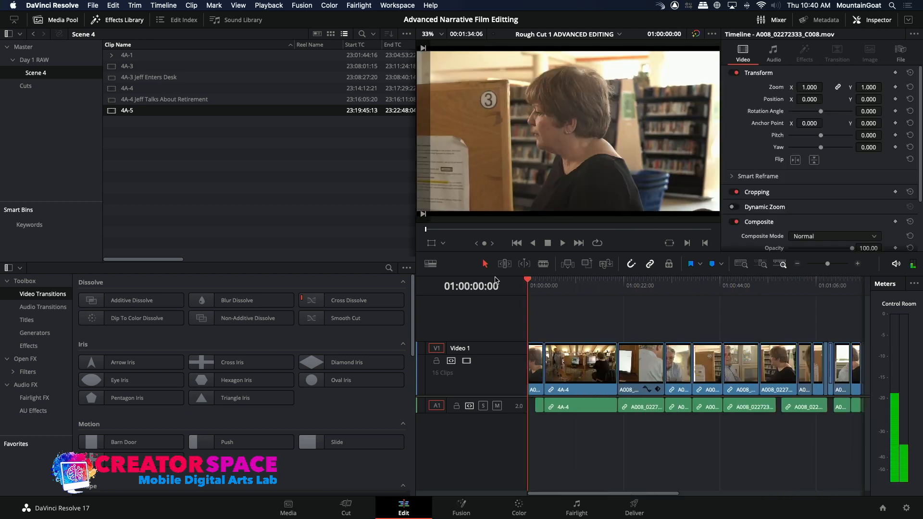
click(858, 264)
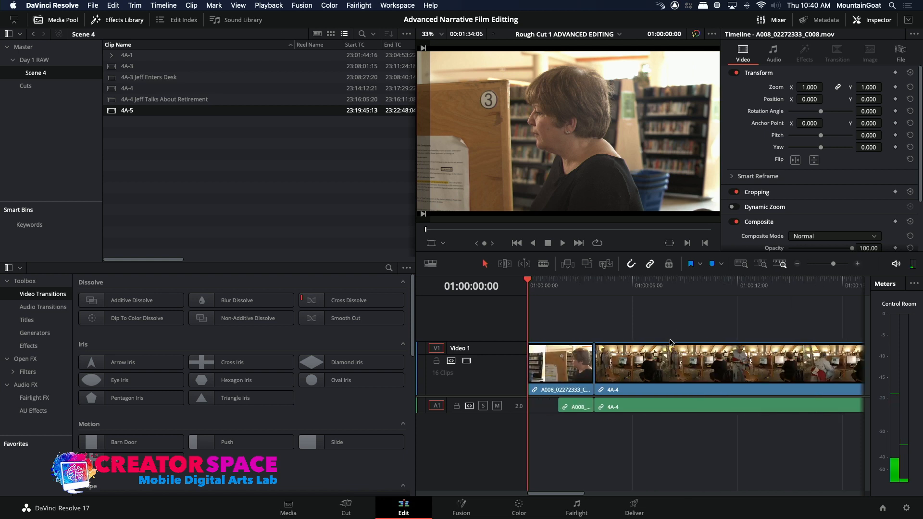
click(577, 296)
key(space)
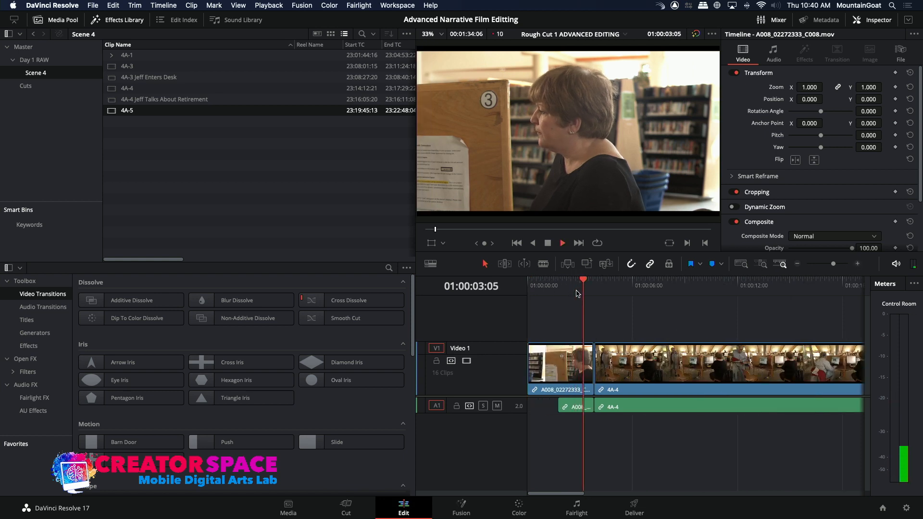
key(space)
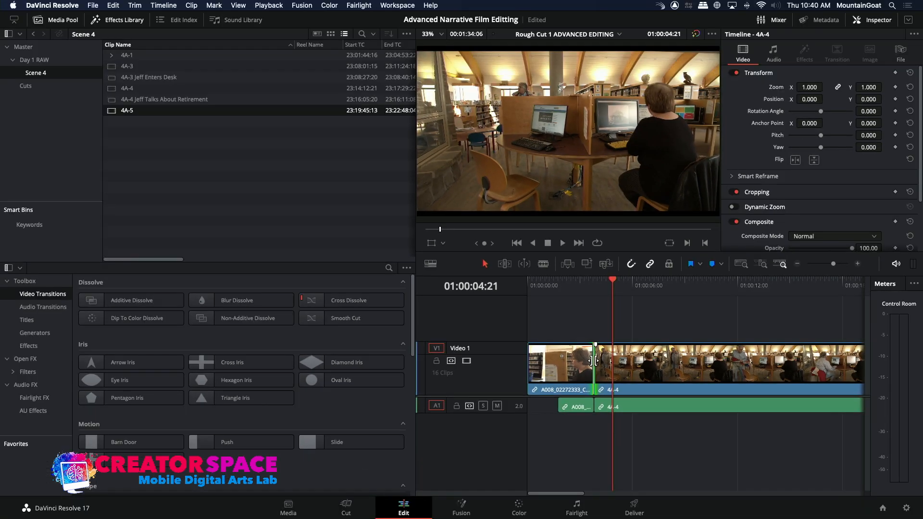
Roll only the video edit between the opening C008 clip and 4A-4 slightly later so the 4A-4 audio leads in
drag(595, 375, 613, 375)
key(super+z)
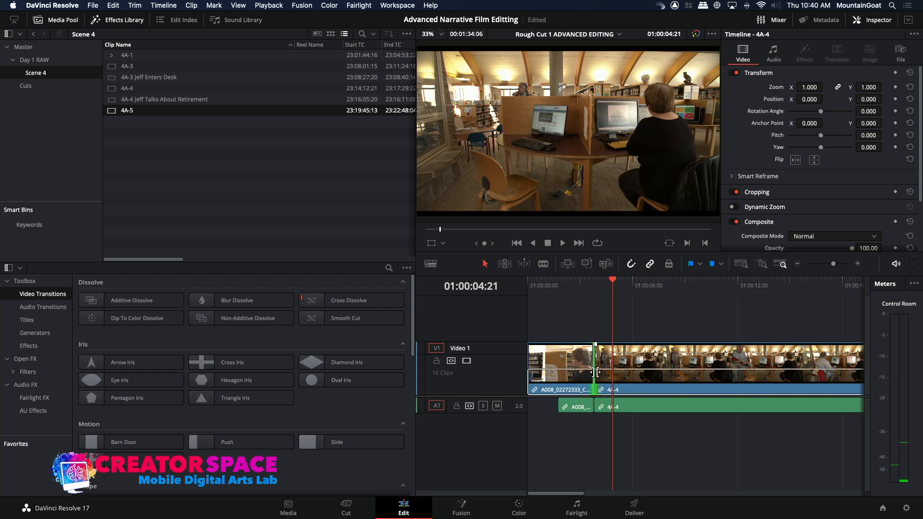
mouse_move(596, 373)
mouse_down()
mouse_move(644, 373)
mouse_move(570, 375)
mouse_move(647, 374)
mouse_move(604, 376)
mouse_up()
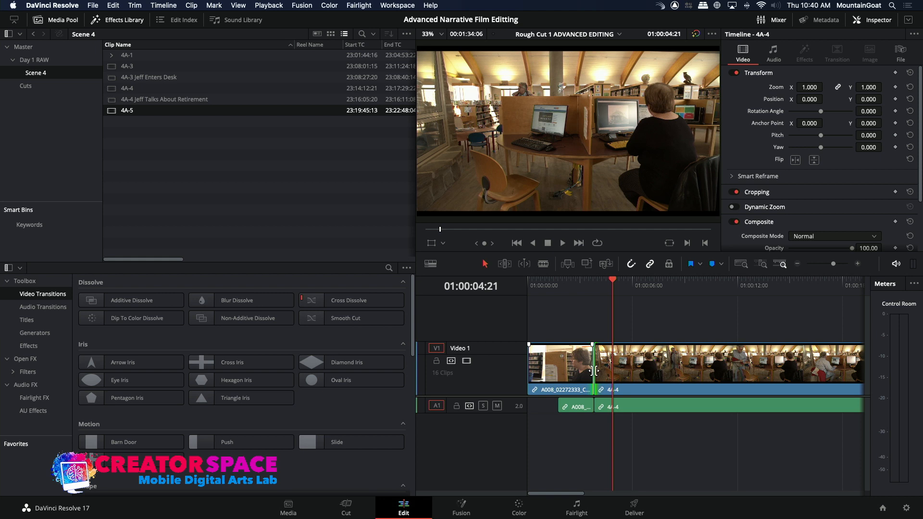
drag(595, 370, 593, 371)
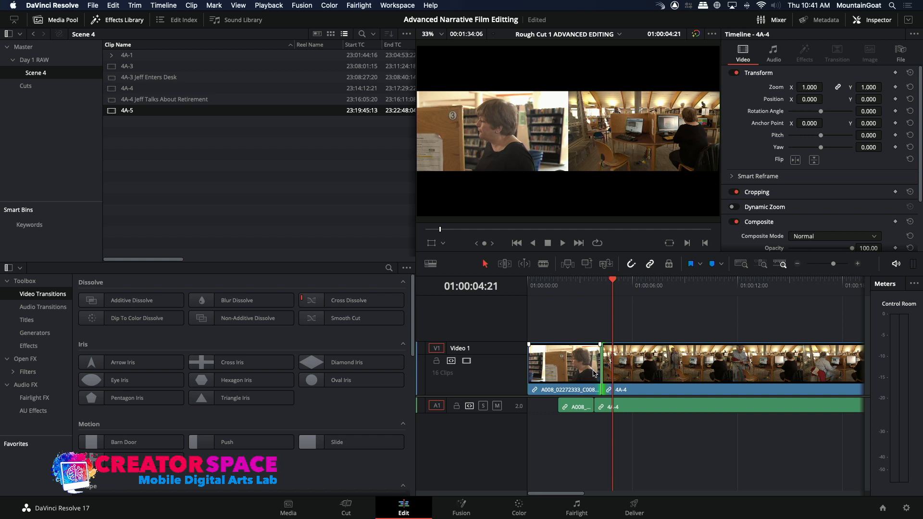
Play back the cut from the opening C008 clip through 4A-4 and into the C014 computer close-up, stopping at 01:00:27:09
click(579, 285)
key(space)
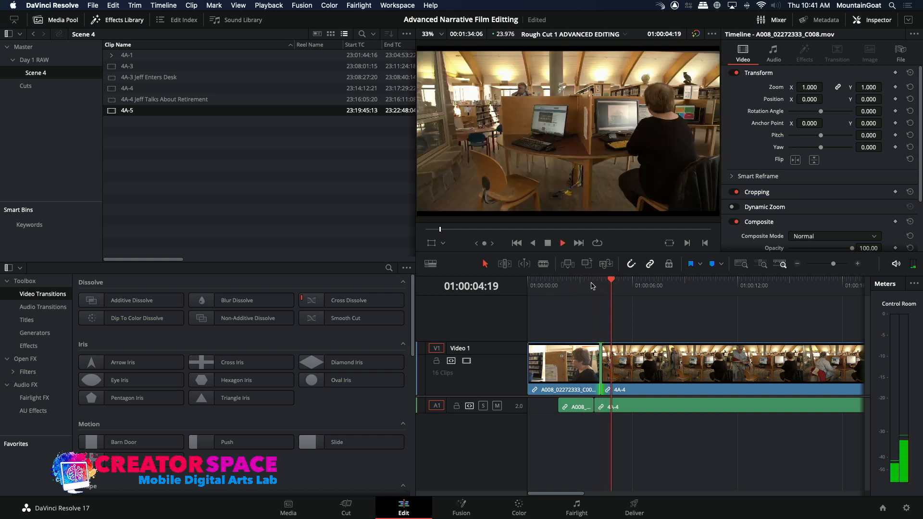
click(800, 264)
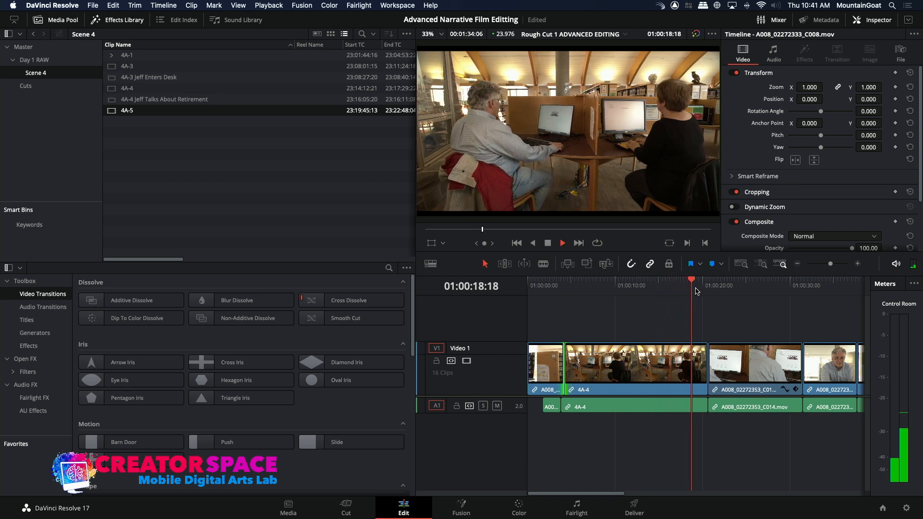
key(space)
drag(588, 290, 663, 294)
key(space)
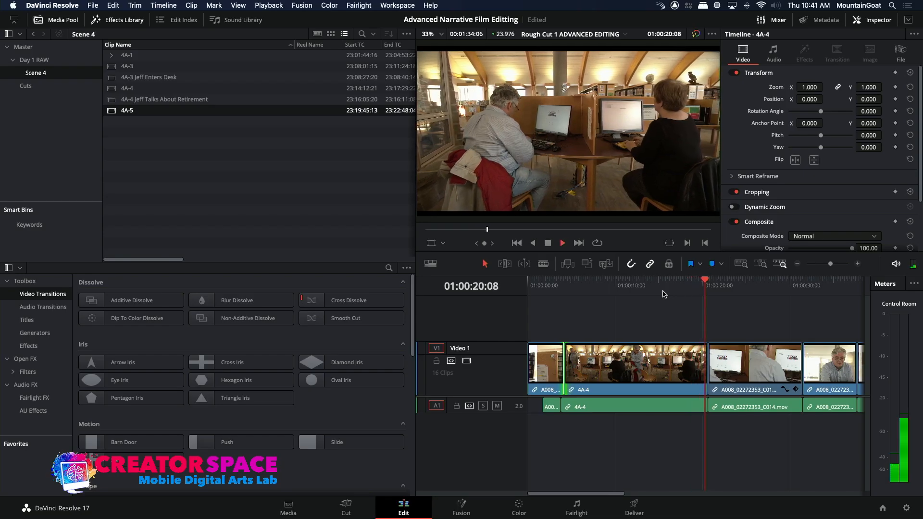
click(797, 264)
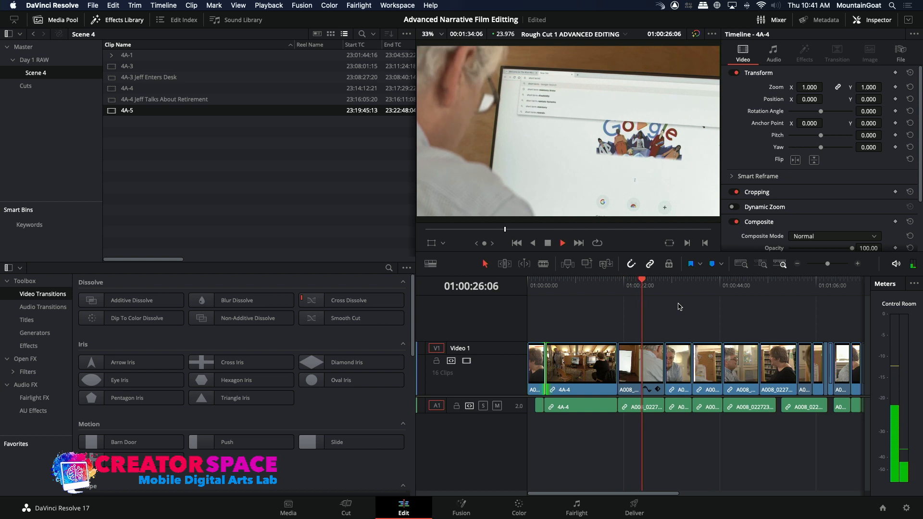
key(space)
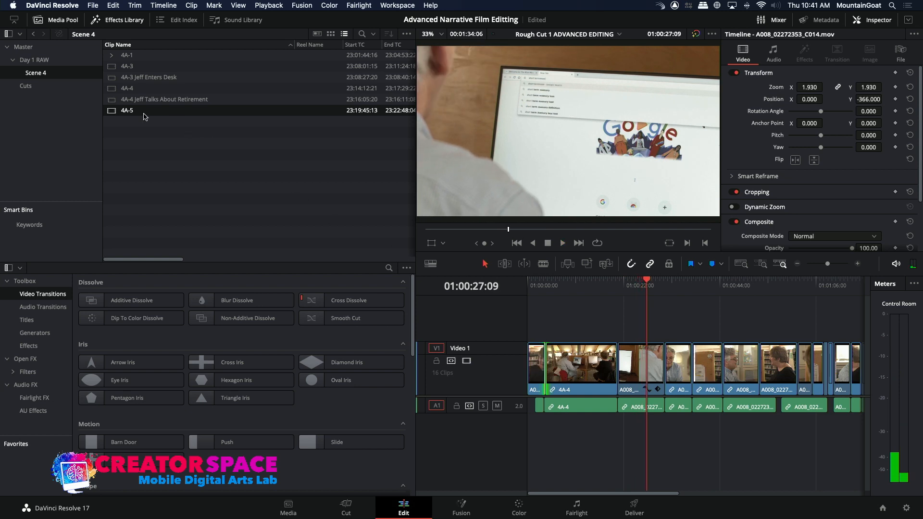
Mark a short range of the man at his desk in A008_02272348_C012, ending at 23:49:08:23
click(30, 61)
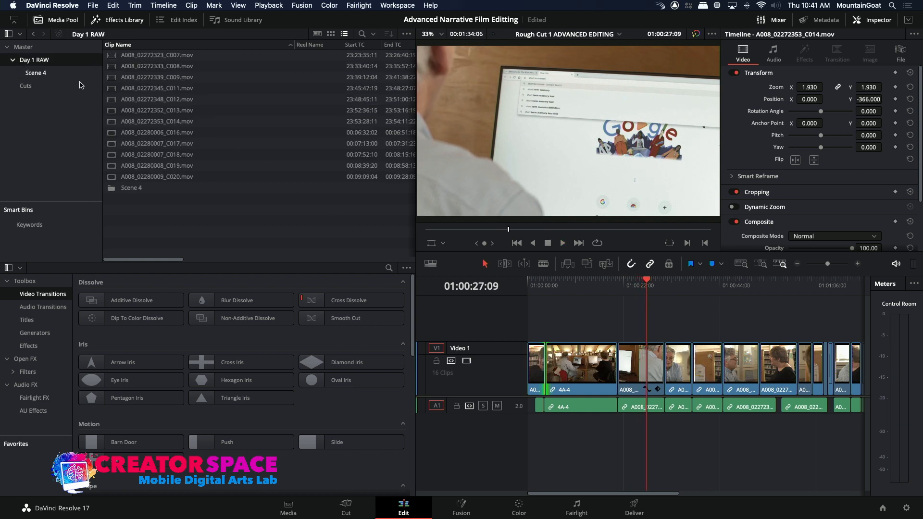
click(113, 79)
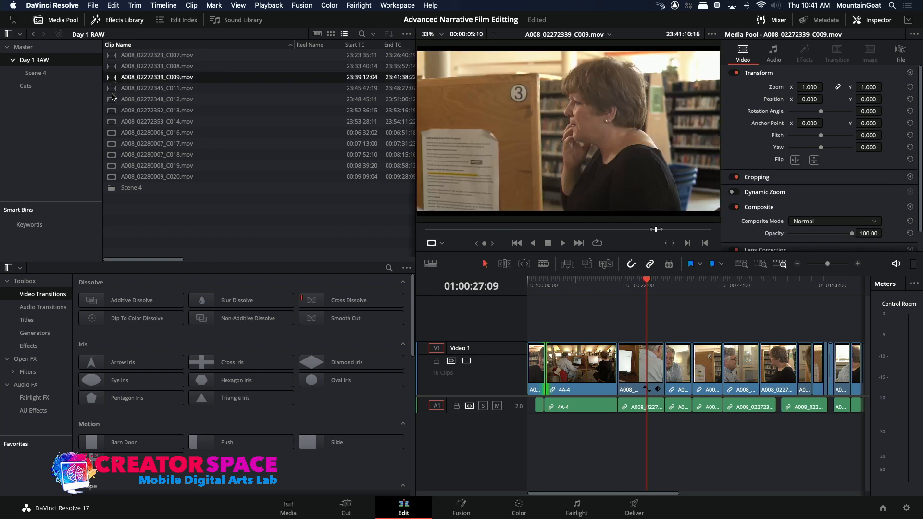
click(111, 109)
click(111, 101)
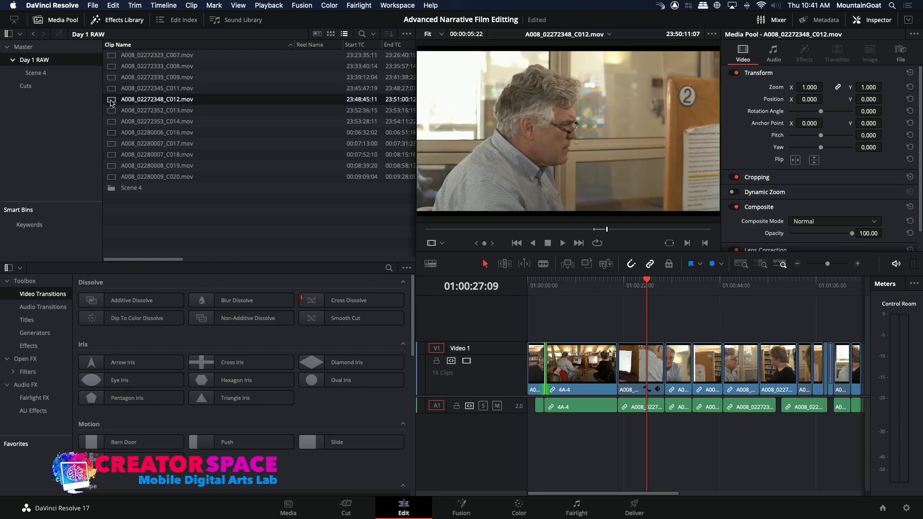
drag(457, 232, 478, 235)
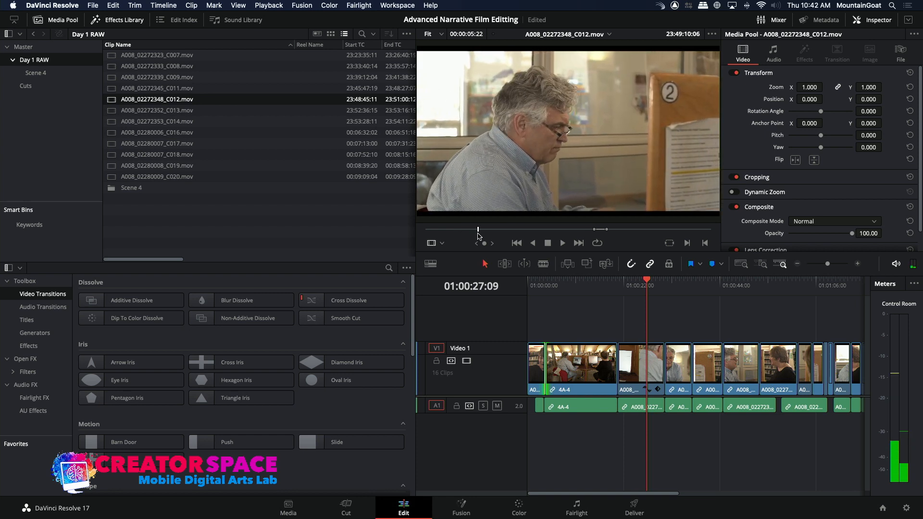
key(i)
key(space)
key(space)
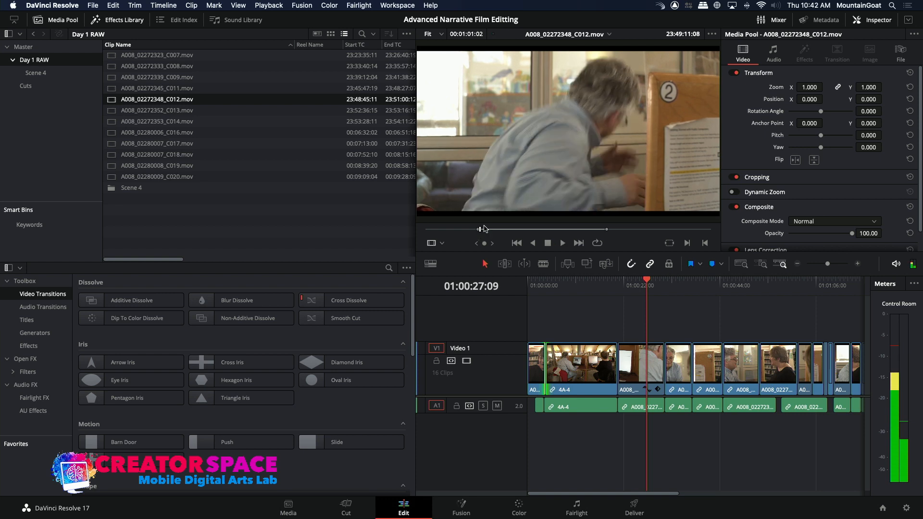
click(473, 232)
key(i)
key(space)
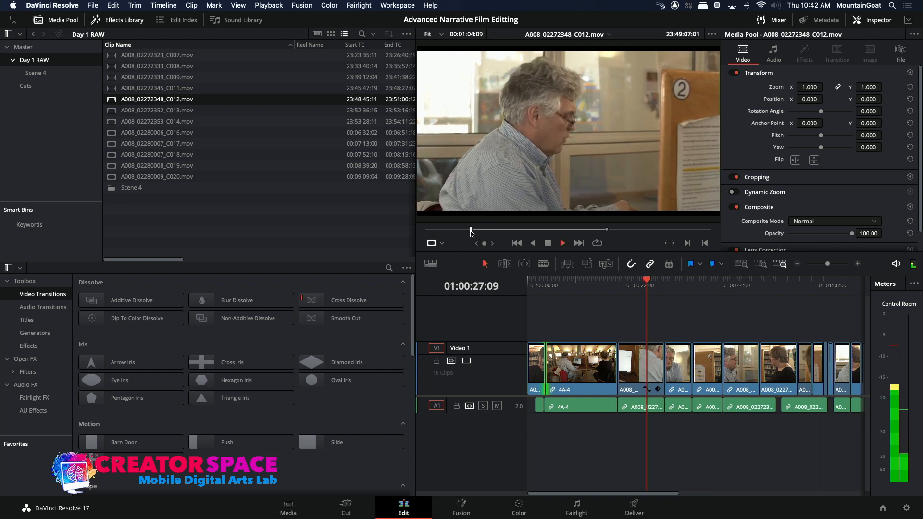
key(space)
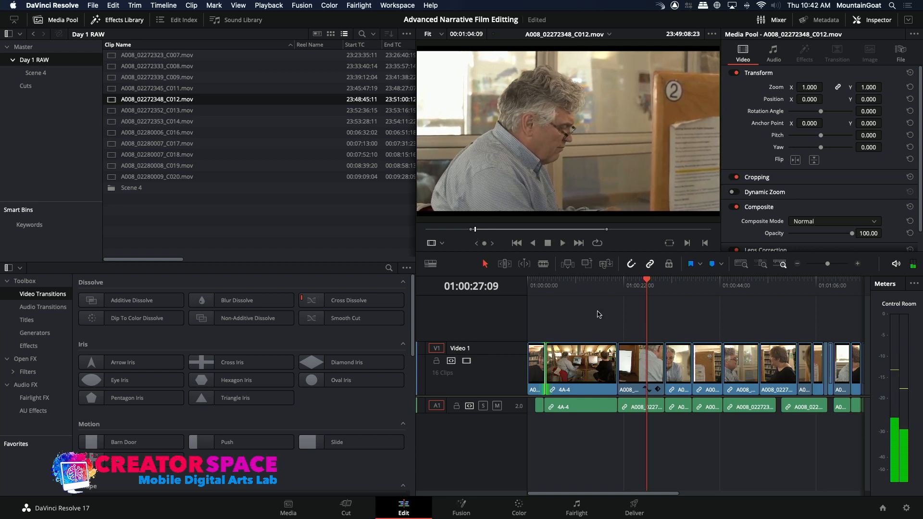
Overwrite only the video of the marked C012 range over the C014 clip at 01:00:27:09 and play back the surrounding dialogue
click(431, 408)
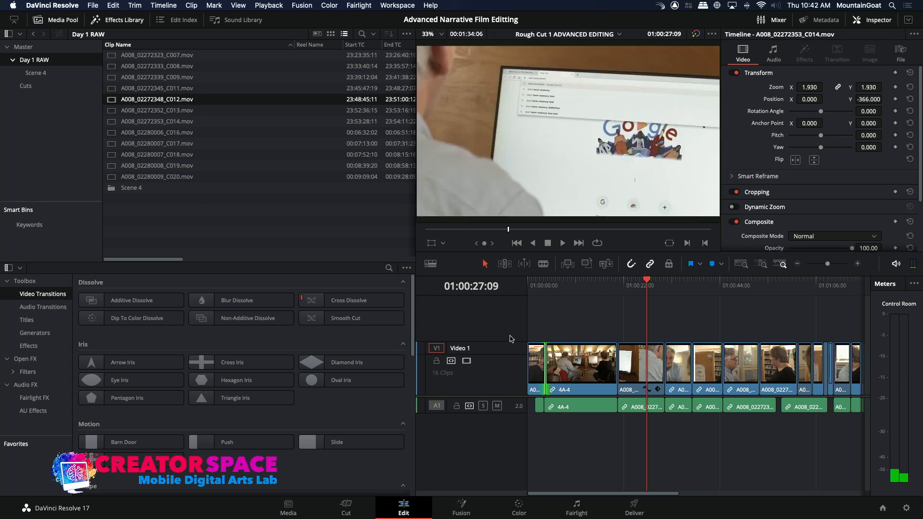
click(587, 264)
key(Up)
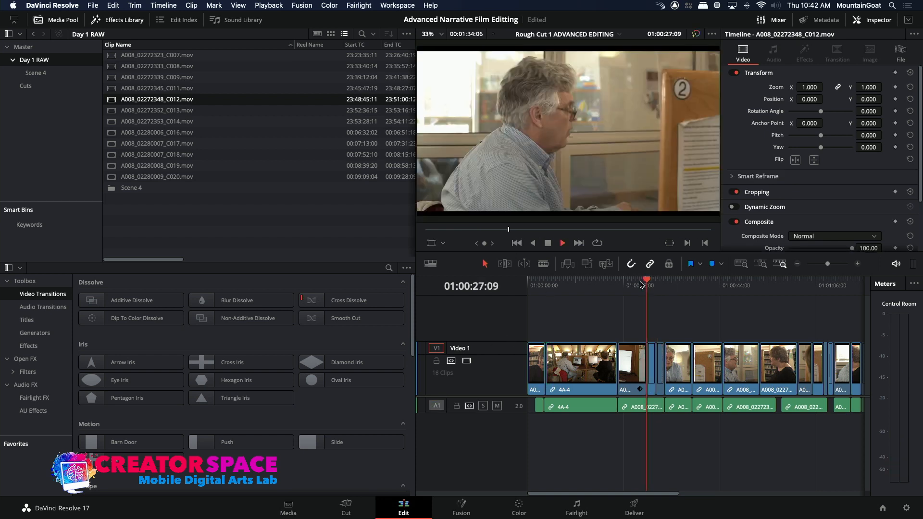
click(638, 284)
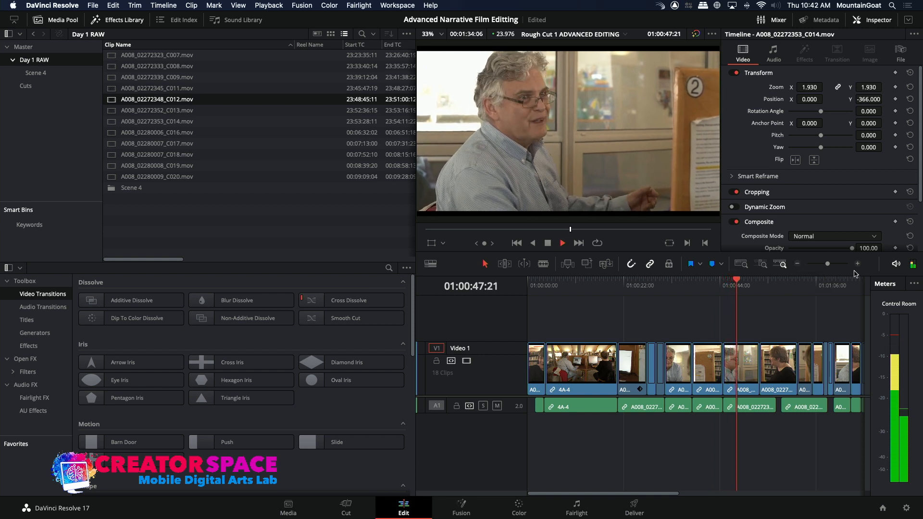
click(858, 264)
key(space)
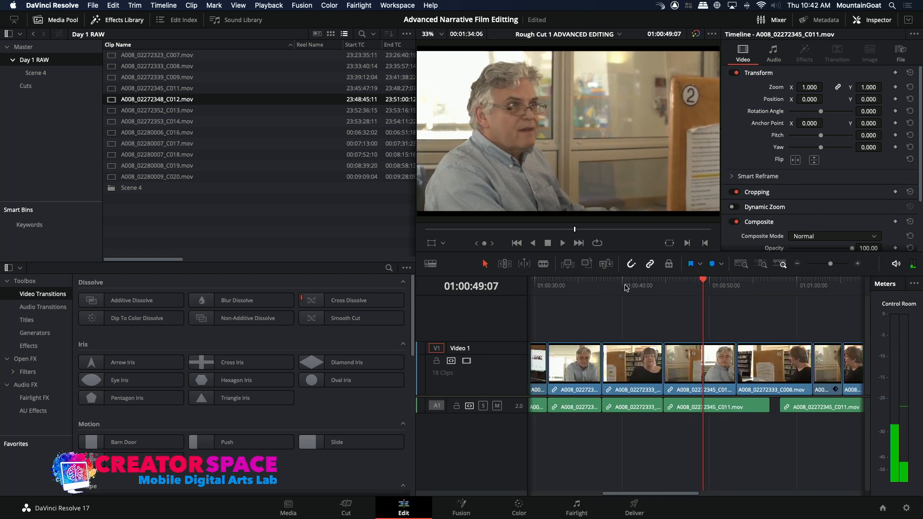
Roll the video edit between the C012 and C008 clips from 01:00:37:17 to 01:00:39:12 and play back the section
click(625, 286)
click(597, 287)
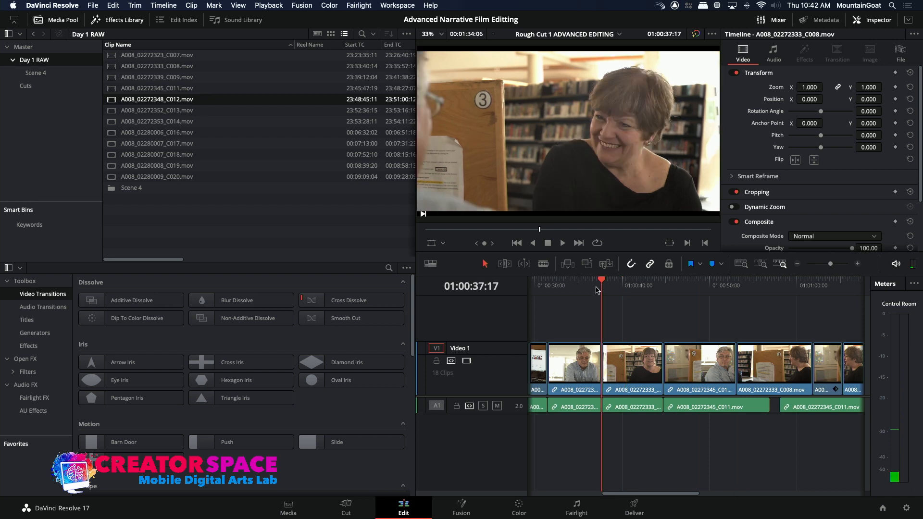
click(601, 362)
key(period)
key(period)
key(period)
key(period)
key(period)
key(period)
key(period)
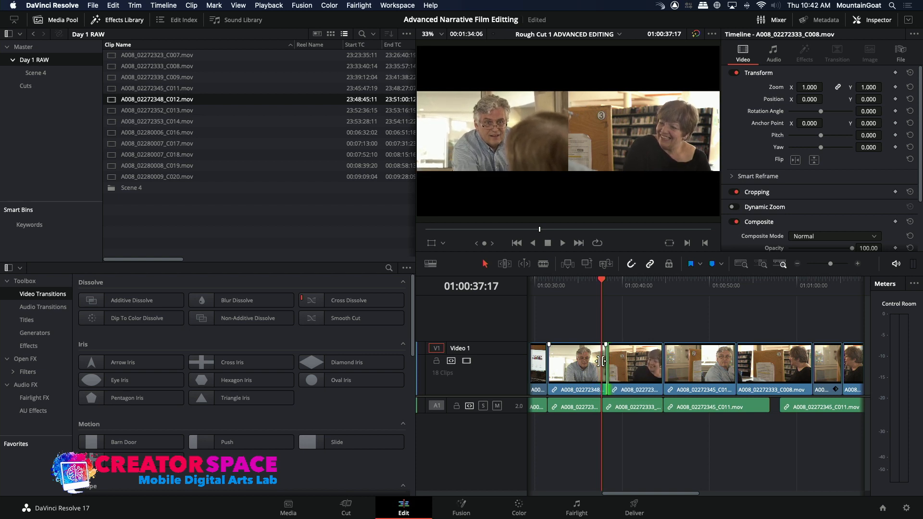
key(period)
key(period)
key(period)
key(period)
key(period)
key(period)
key(period)
key(period)
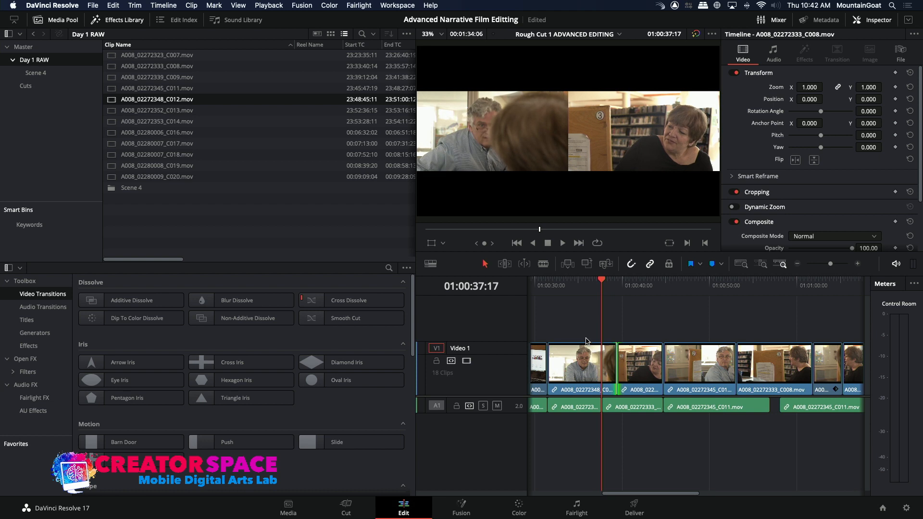
click(533, 286)
key(space)
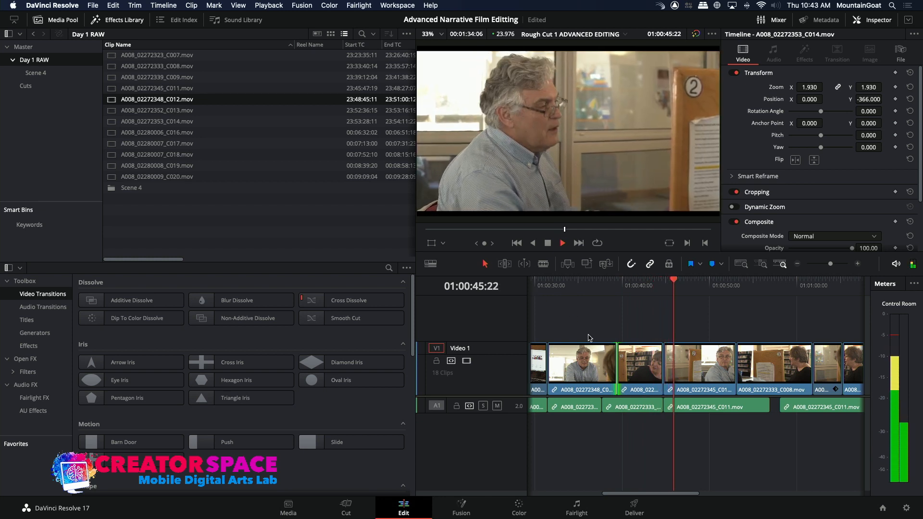
key(space)
Roll the video edit between the C008 reaction shot and the C011 clip to about 01:00:47 and return to 01:00:39:12
click(663, 361)
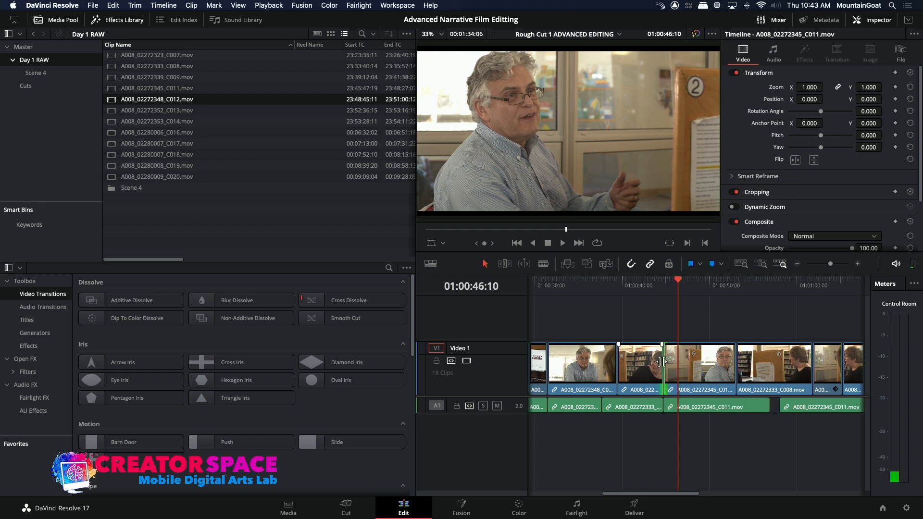
key(period)
key(period)
key(period)
key(period)
key(period)
key(period)
key(period)
key(period)
key(period)
key(period)
key(period)
key(period)
key(period)
key(period)
key(period)
key(period)
key(period)
key(period)
key(period)
key(period)
key(period)
key(period)
key(period)
key(period)
key(period)
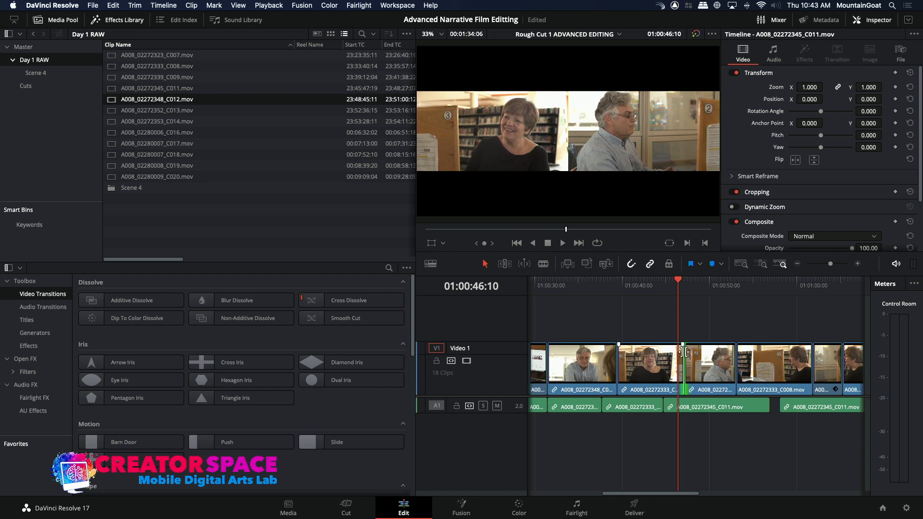
click(654, 285)
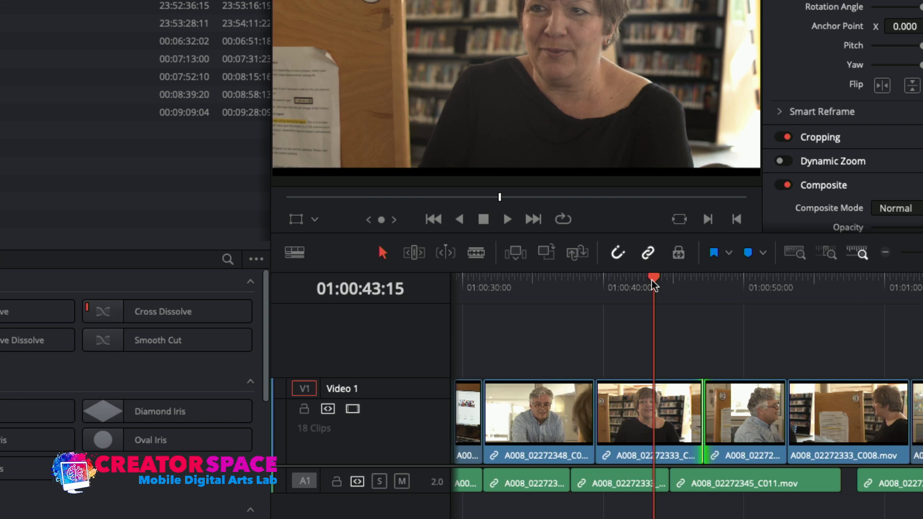
click(594, 287)
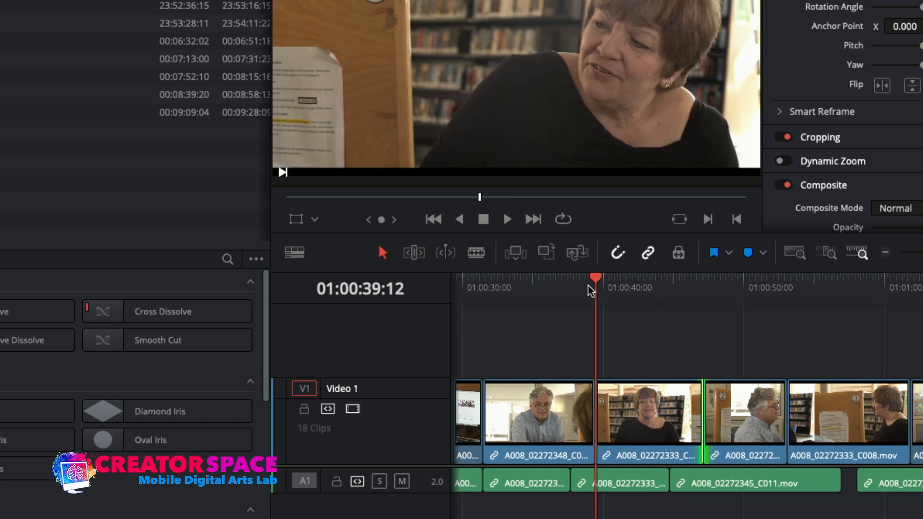
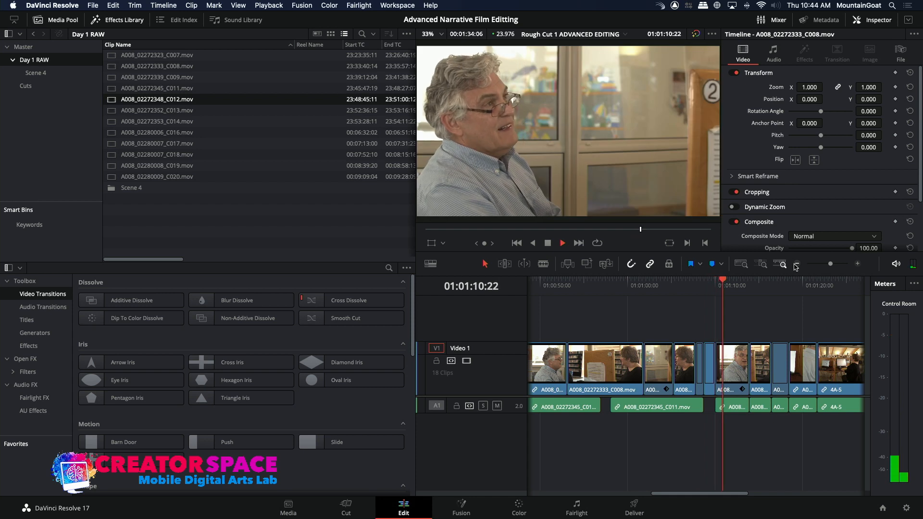
Roll the video edit between the C009 and C012 clips to about 01:01:12 and play back from 01:01:05:06
click(739, 373)
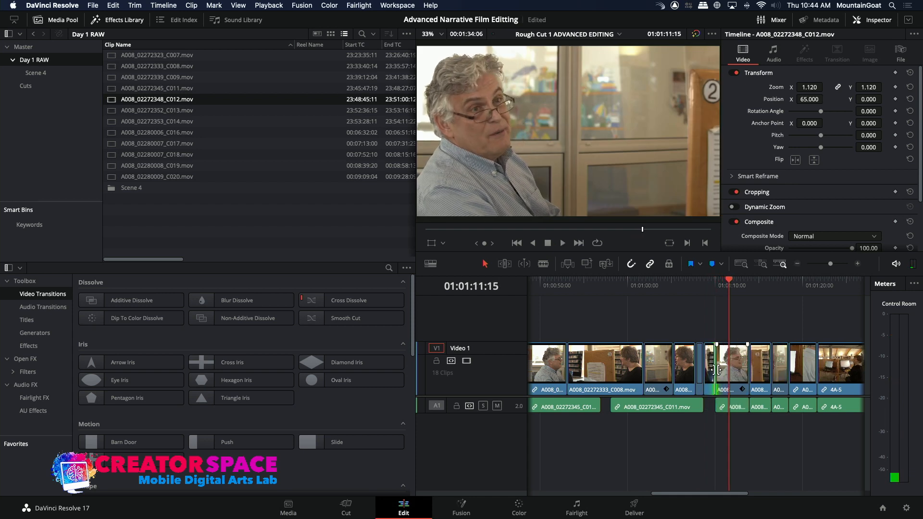
click(719, 370)
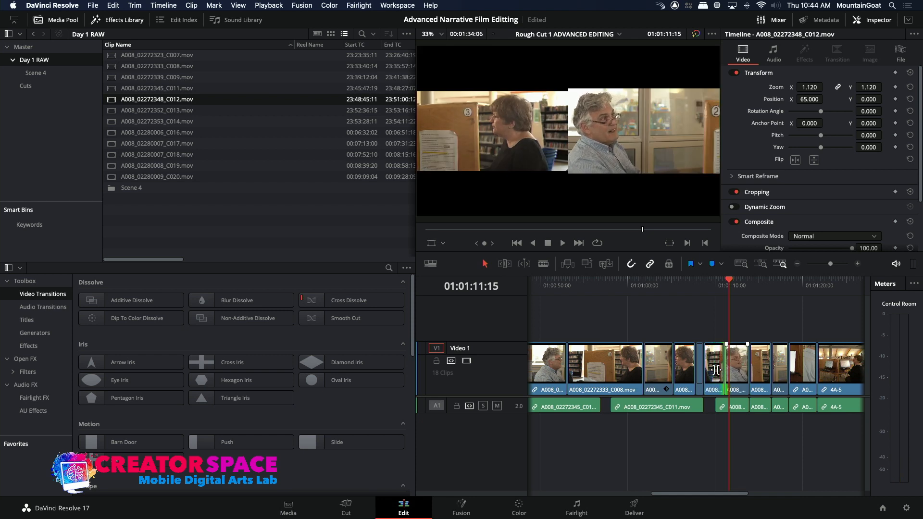
drag(727, 370, 730, 370)
key(period)
key(period)
key(period)
key(period)
key(period)
key(period)
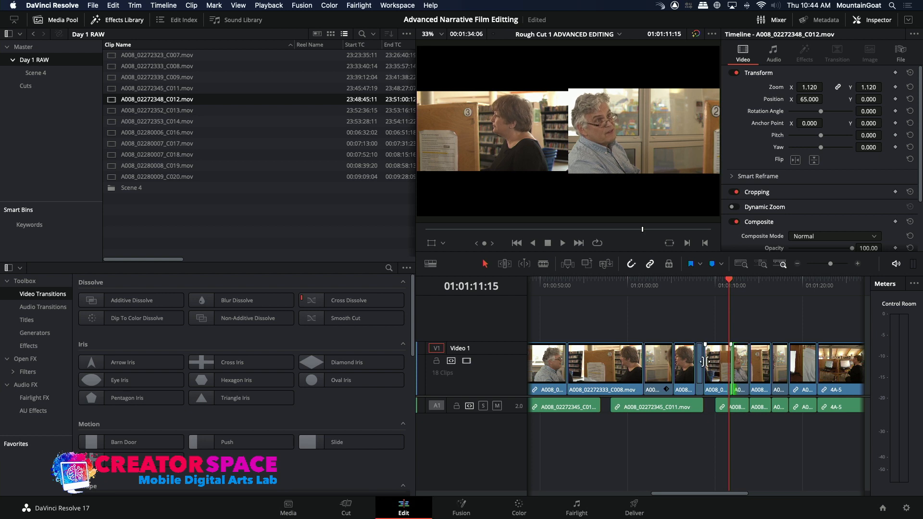
click(673, 285)
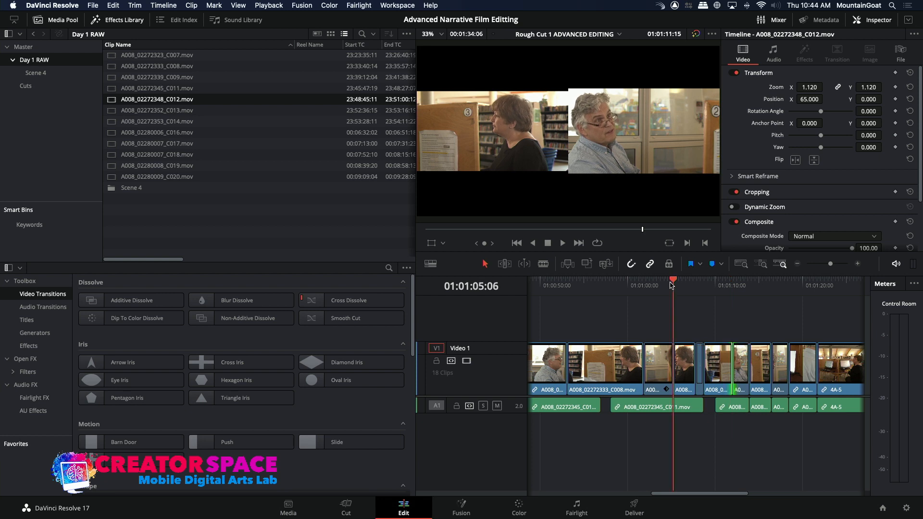
key(space)
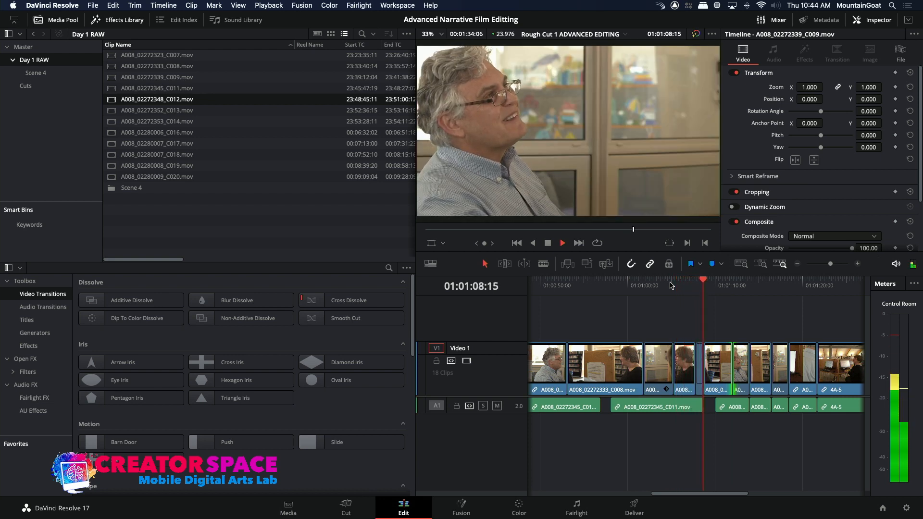
key(space)
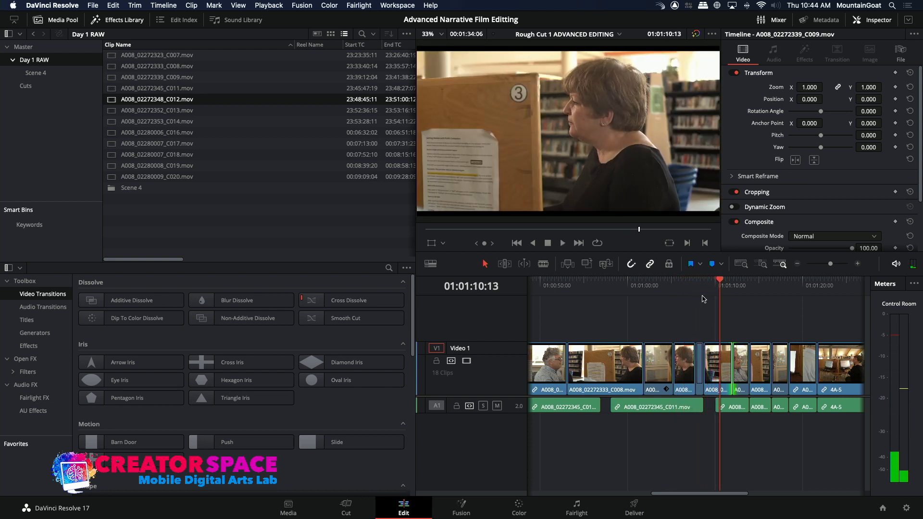
click(797, 265)
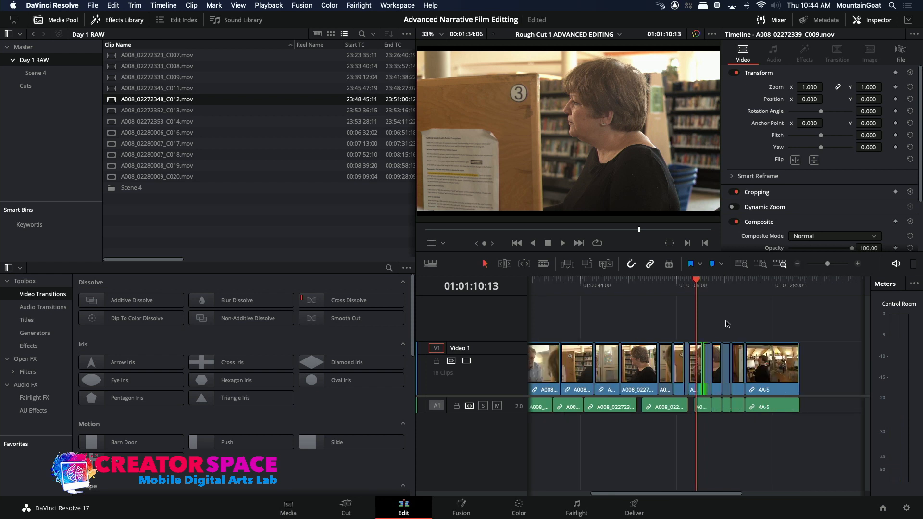
drag(819, 339, 697, 417)
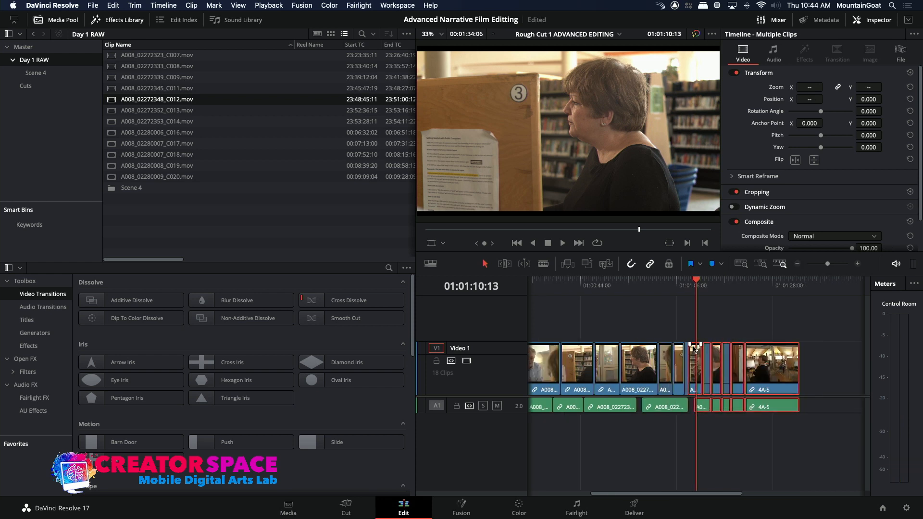
click(524, 264)
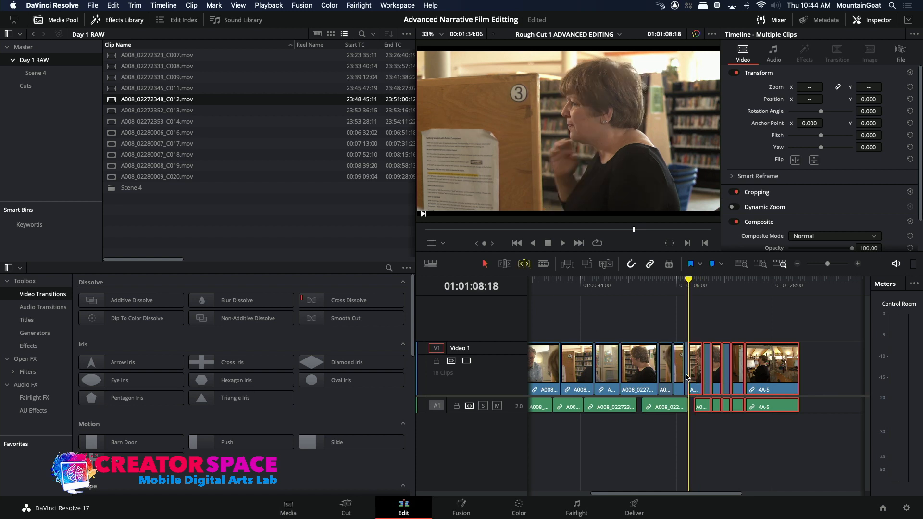
click(859, 264)
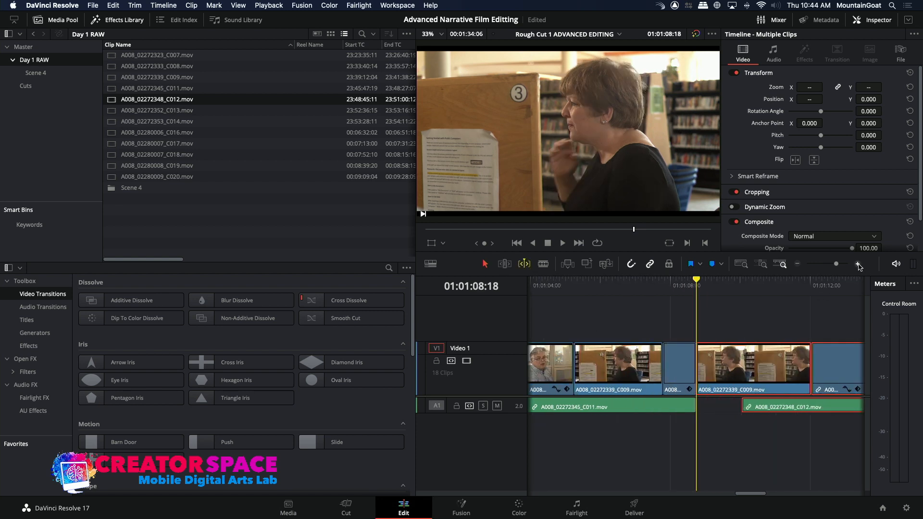
click(691, 368)
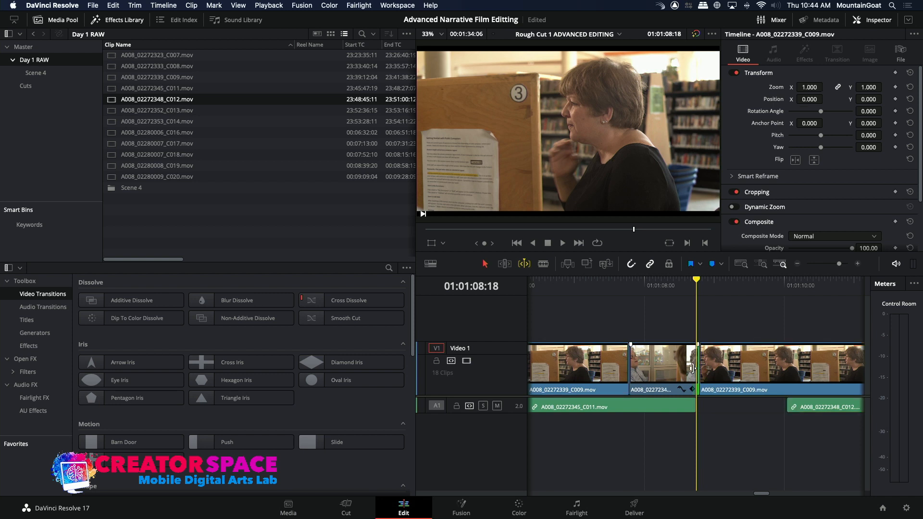
key(period)
key(comma)
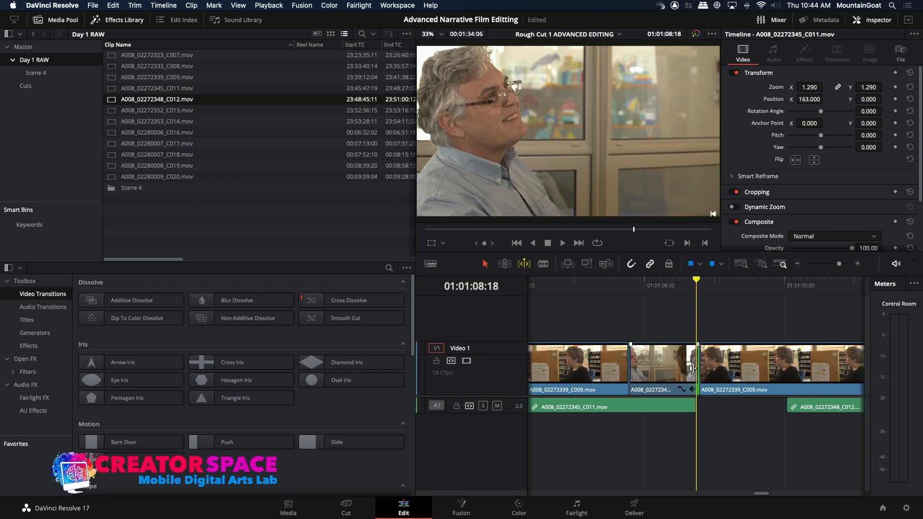
key(comma)
Ripple-extend the end of the C011 reaction shot between the C009 clips to about 01:01:10 and play back the surrounding section
click(524, 265)
click(693, 373)
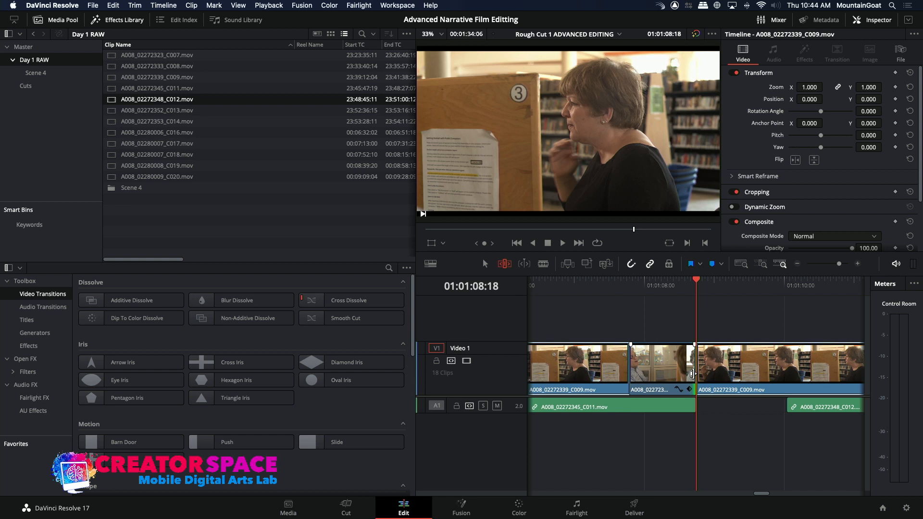
key(period)
key(period)
key(period)
key(period)
key(period)
key(period)
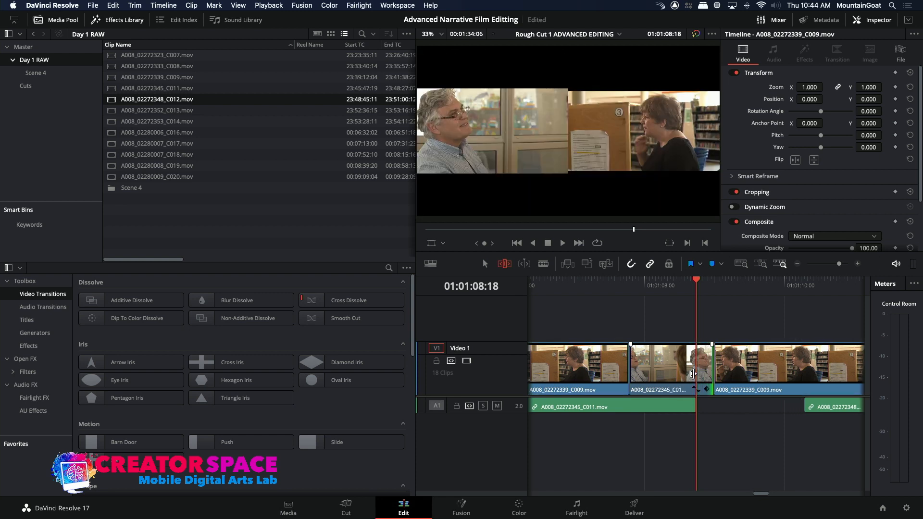
key(period)
key(period)
key(period)
key(period)
key(period)
key(period)
key(period)
key(period)
key(period)
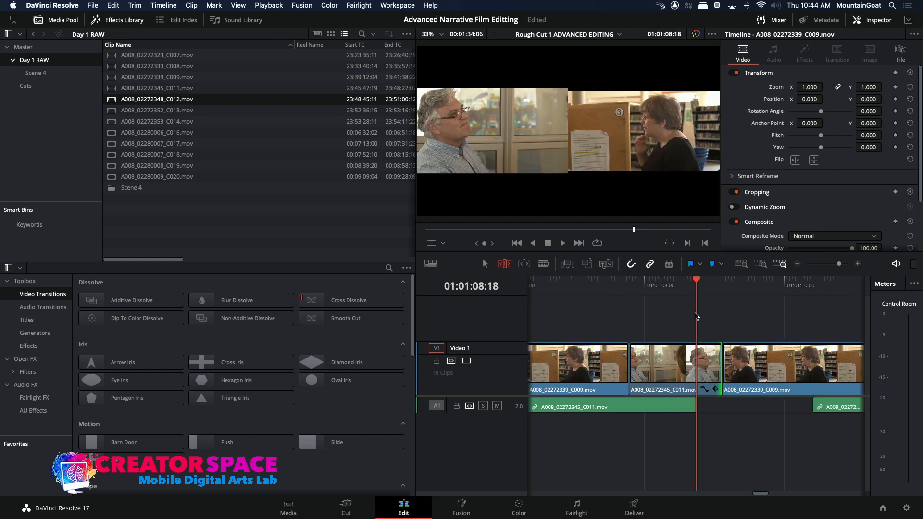
key(period)
key(period)
key(period)
key(period)
key(period)
key(period)
key(period)
key(period)
key(period)
key(period)
key(period)
key(period)
key(period)
key(period)
key(period)
key(period)
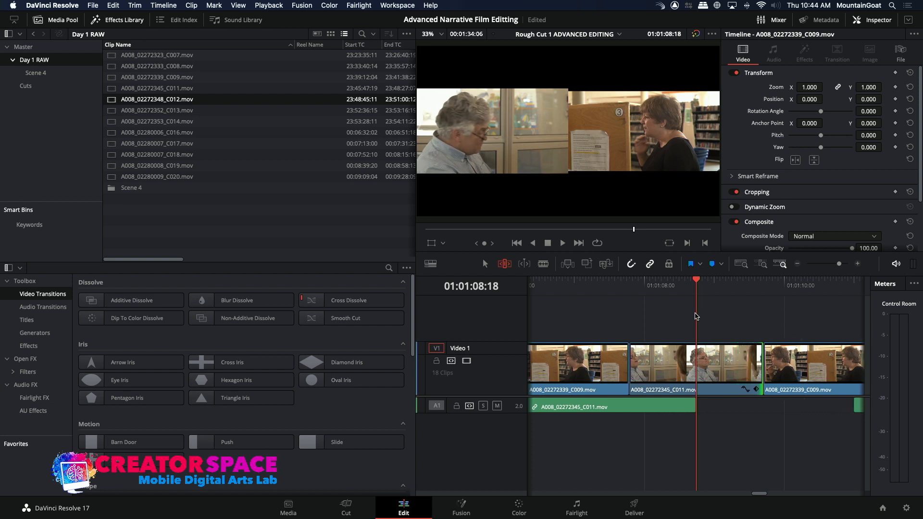
key(period)
key(period)
key(period)
key(period)
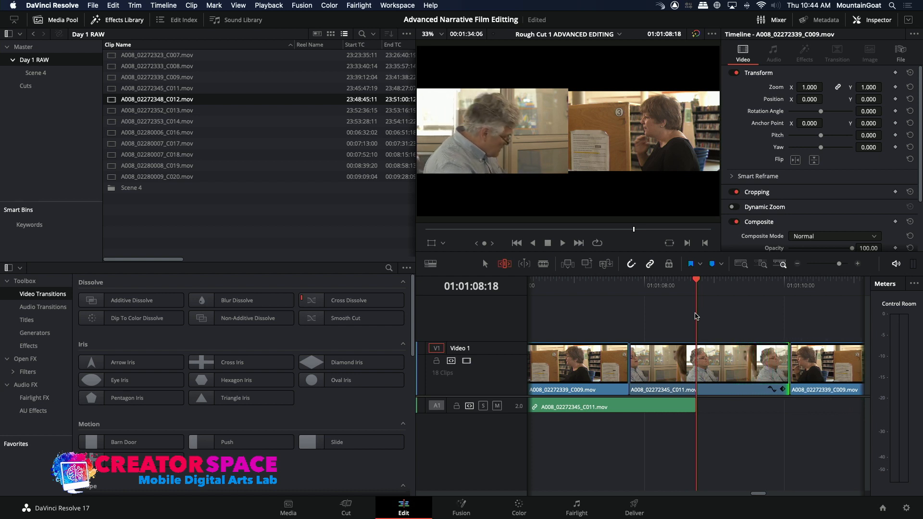
key(comma)
key(comma)
key(comma)
click(796, 264)
click(796, 264)
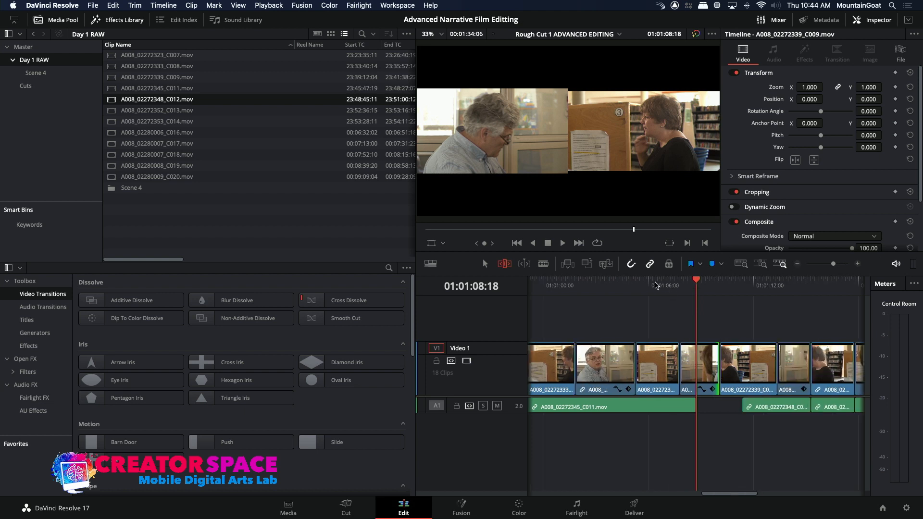
click(653, 285)
key(space)
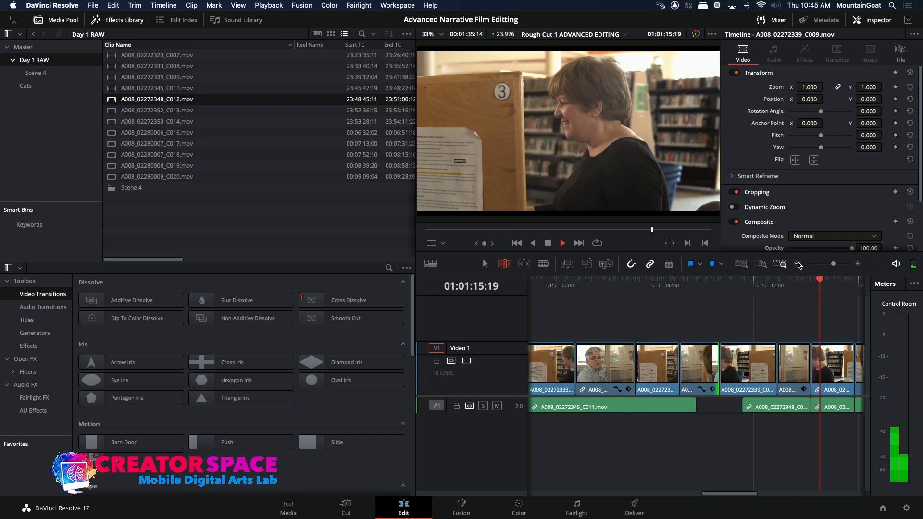
click(798, 264)
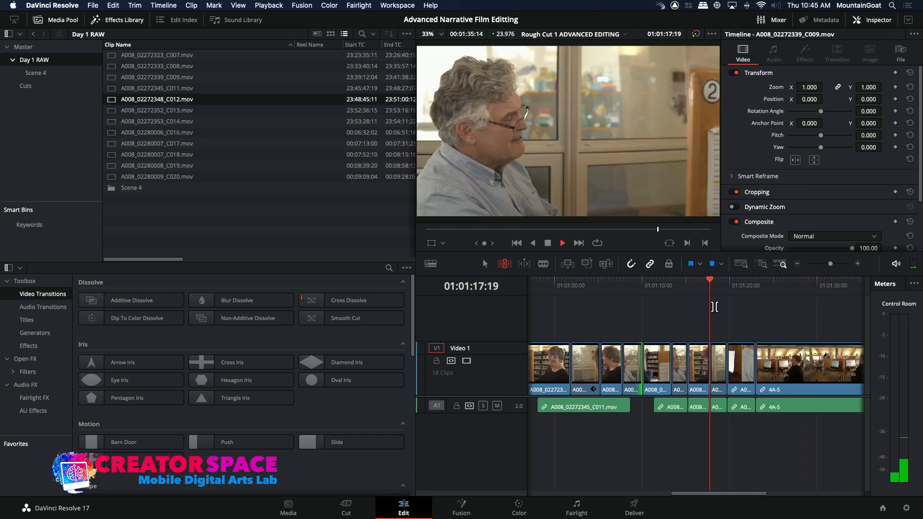
key(space)
Ripple-extend the head of the C008 clip after the C012 shot at 01:01:13:09 by about 17 frames and play around the edit
click(676, 289)
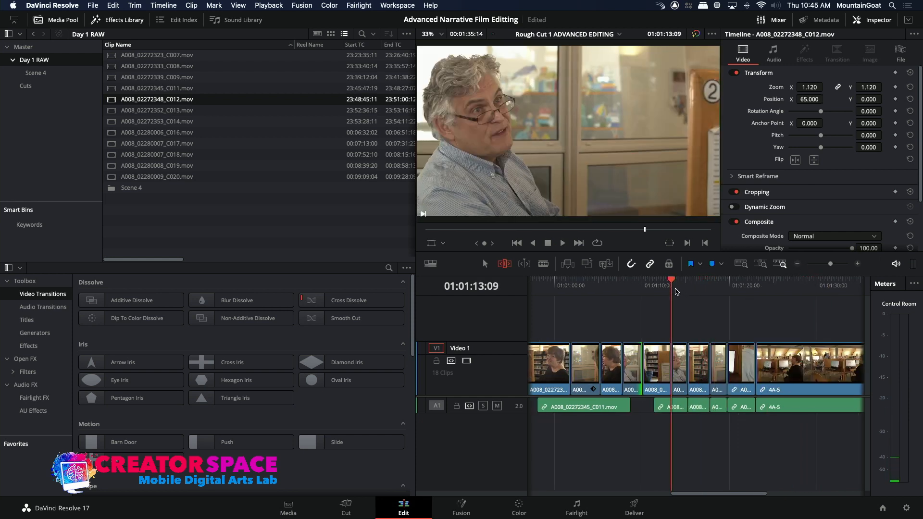
click(858, 264)
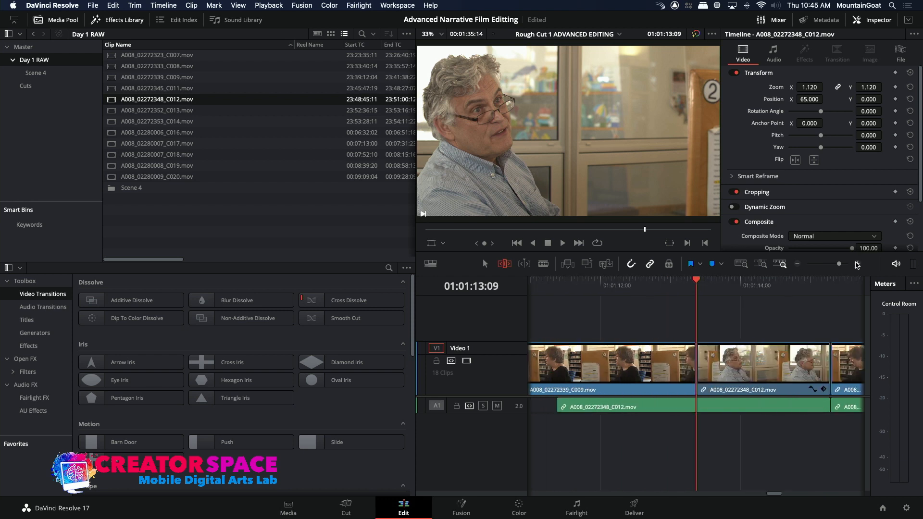
click(794, 263)
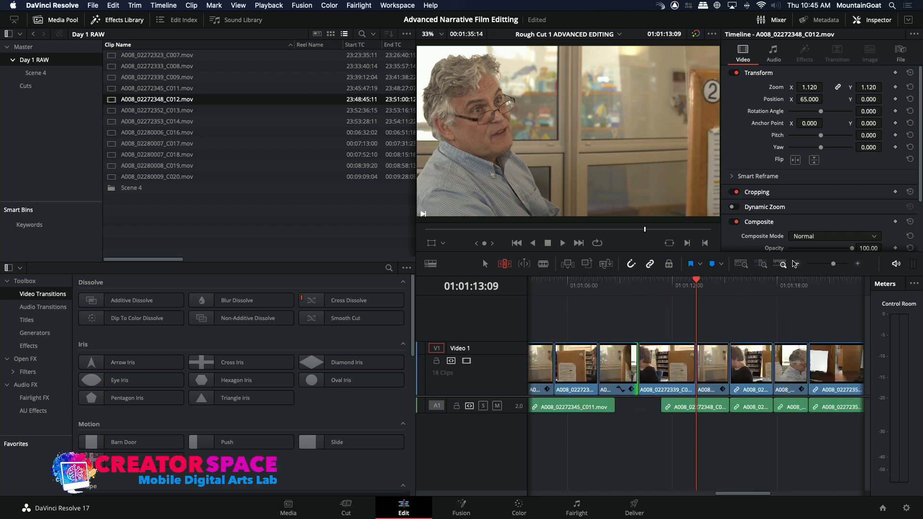
click(732, 353)
key(comma)
key(comma)
key(comma)
key(comma)
key(comma)
key(comma)
key(comma)
key(comma)
key(comma)
key(comma)
key(comma)
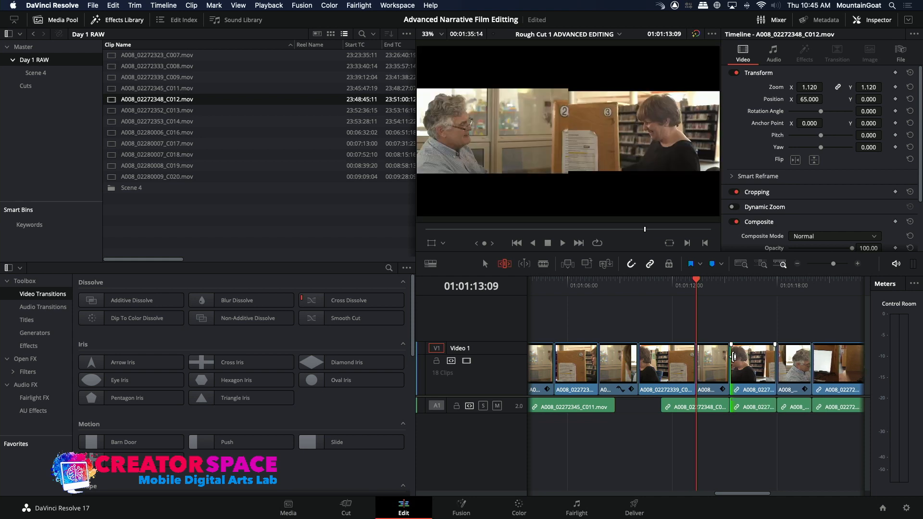
key(comma)
key(comma)
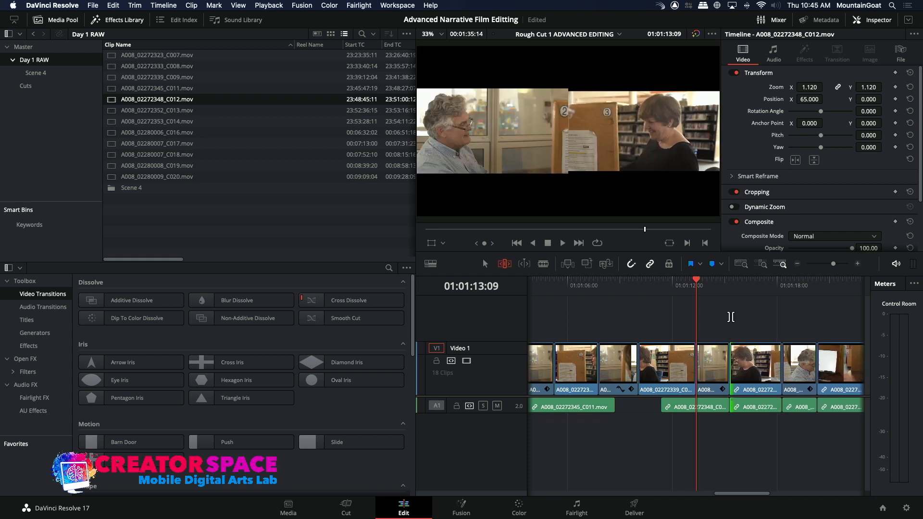
key(comma)
key(comma)
key(comma)
key(comma)
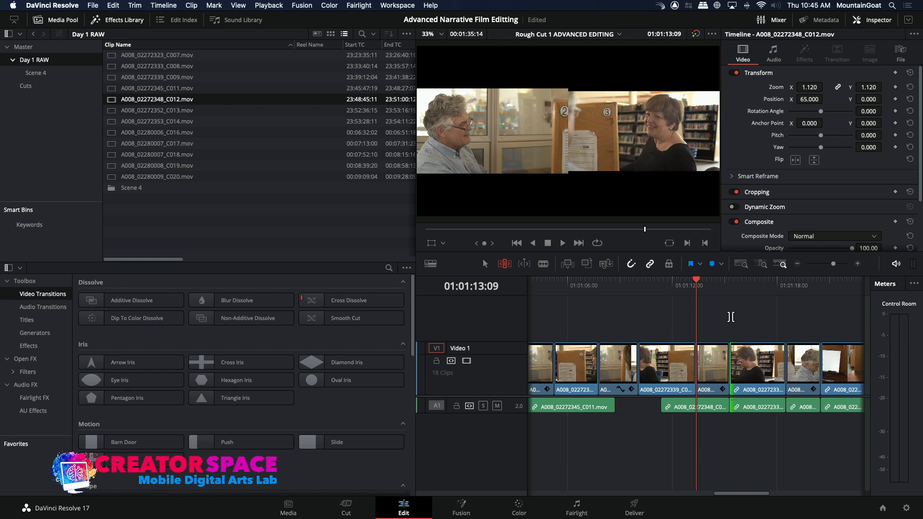
key(slash)
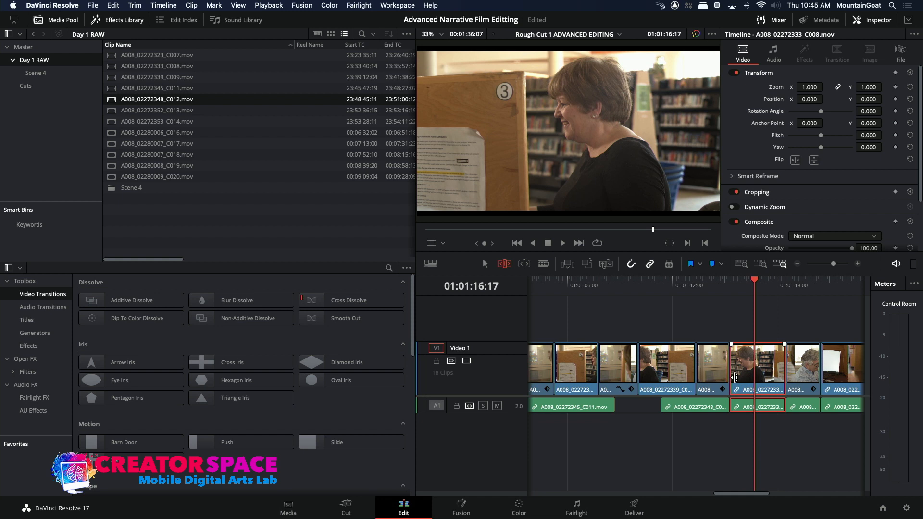
Lengthen the head of the same C008 clip a few more frames, undo the excess, and offset its video cut slightly ahead of the audio
drag(735, 378, 729, 378)
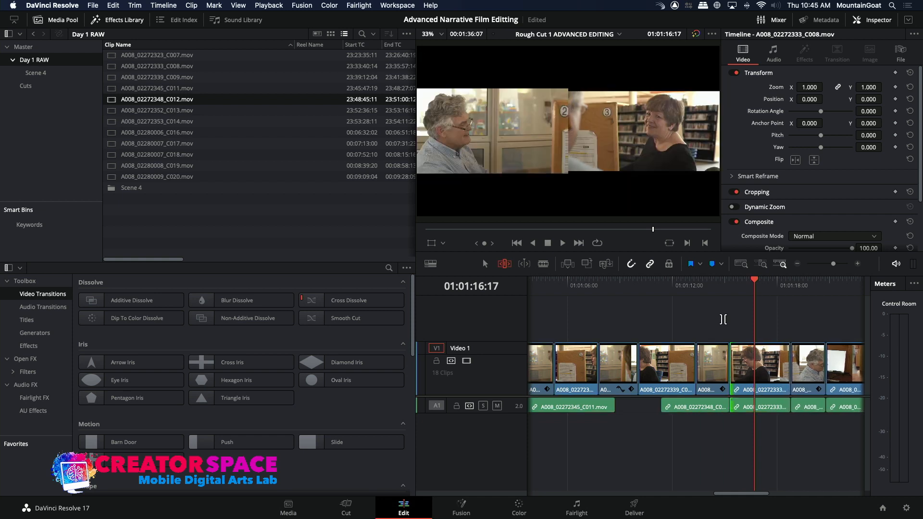
key(slash)
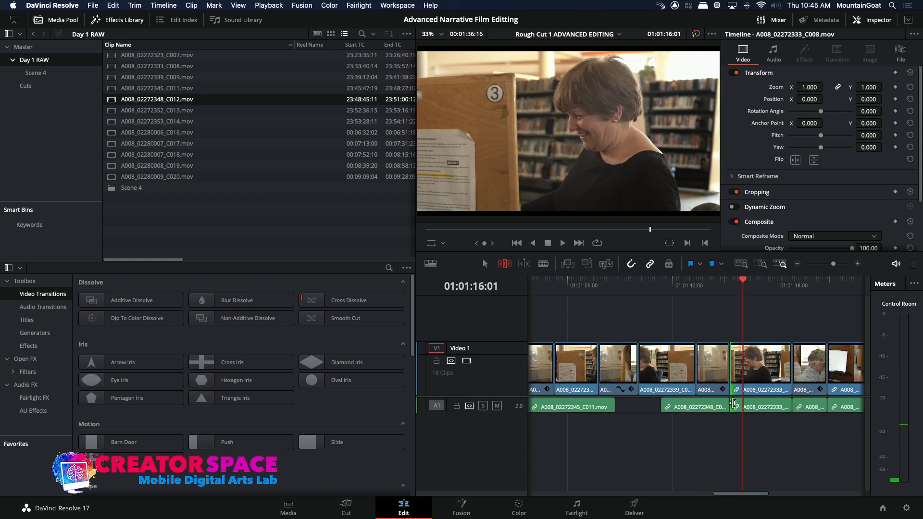
key(super+z)
key(super+z)
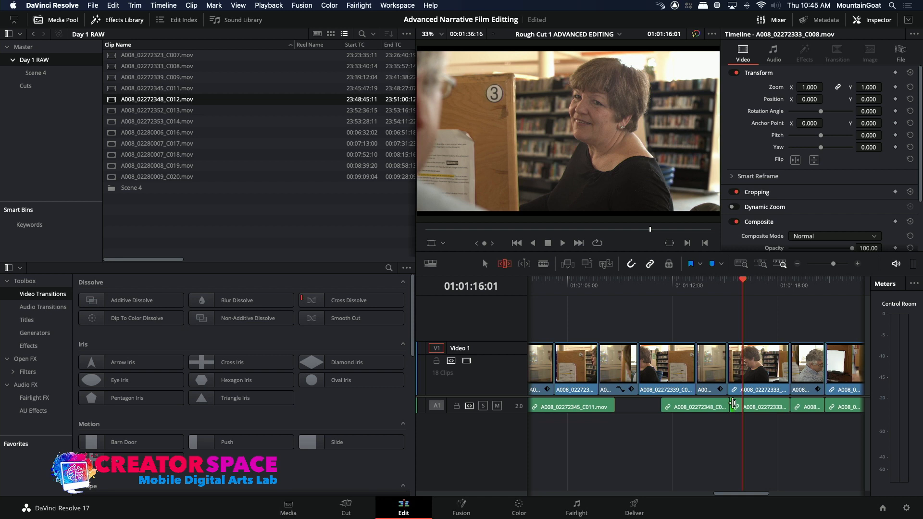
key(super+z)
key(slash)
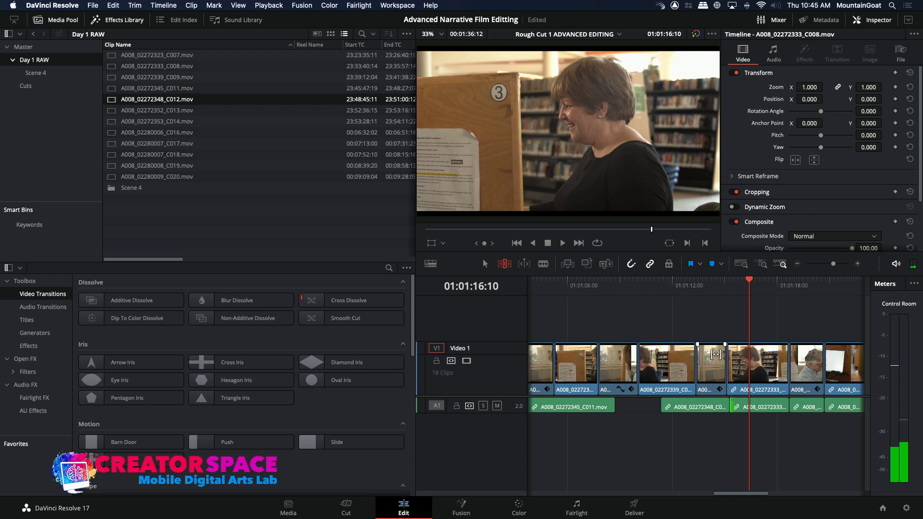
Ripple-extend the head of the C012 clip before the computer-screen shot by about 10 frames and play back into the 4A-5 wide shot
click(798, 264)
key(space)
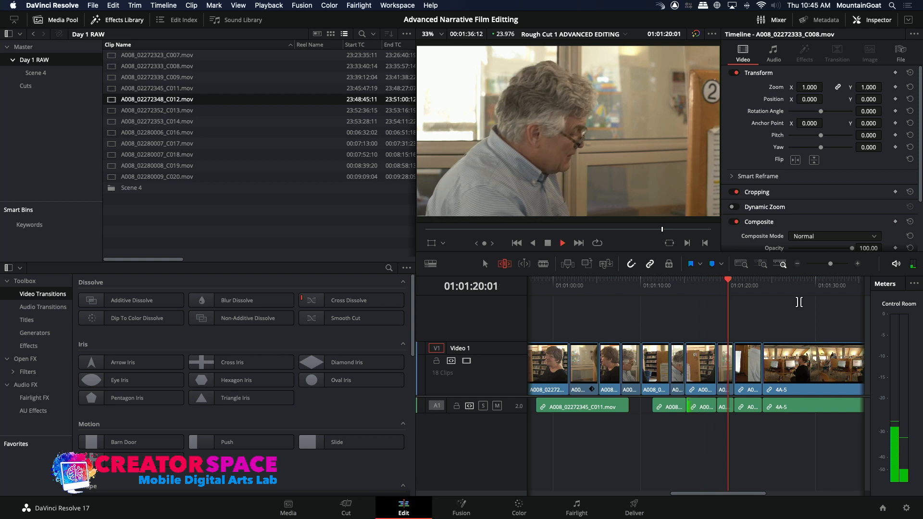
key(space)
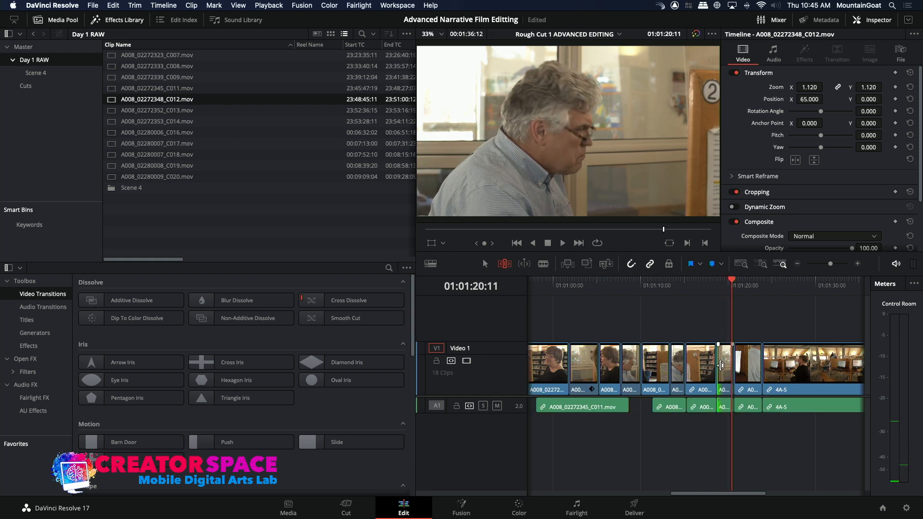
drag(722, 365, 701, 303)
click(706, 295)
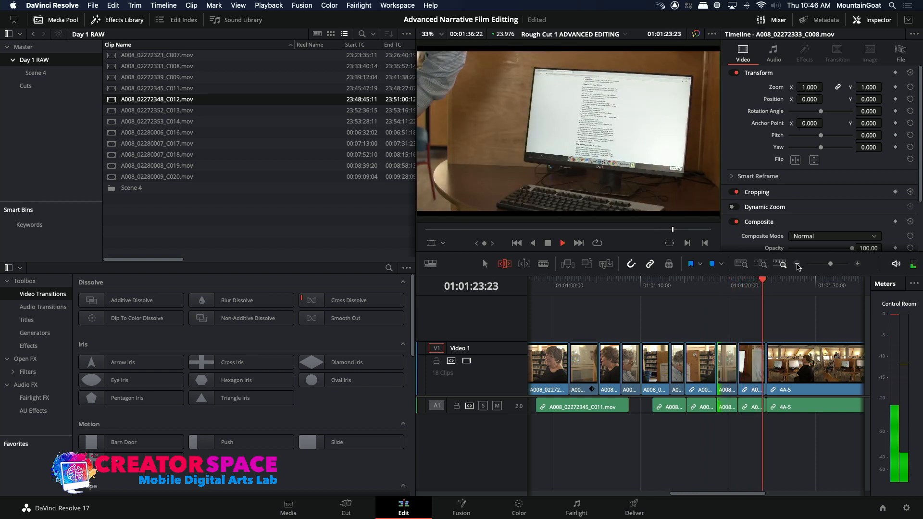
key(space)
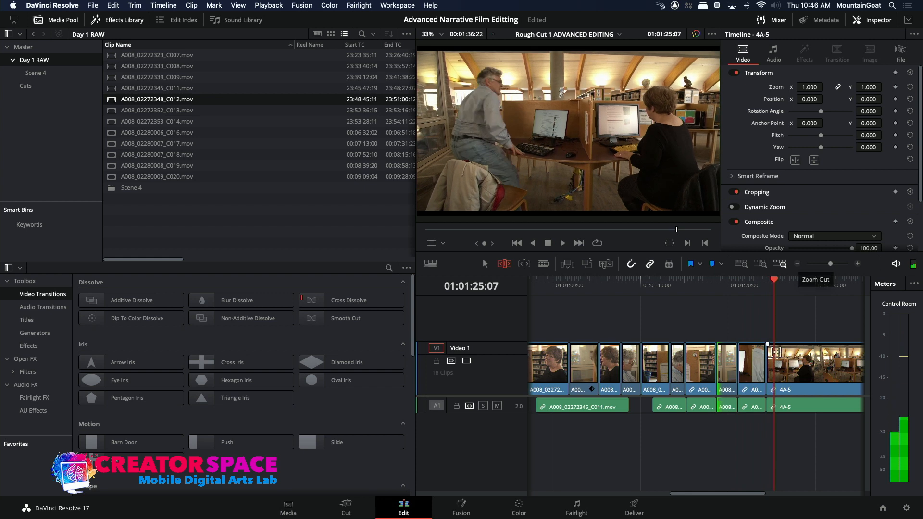
Ripple-trim about 26 frames off the head of the 4A-5 wide shot and play back around the cut
click(769, 361)
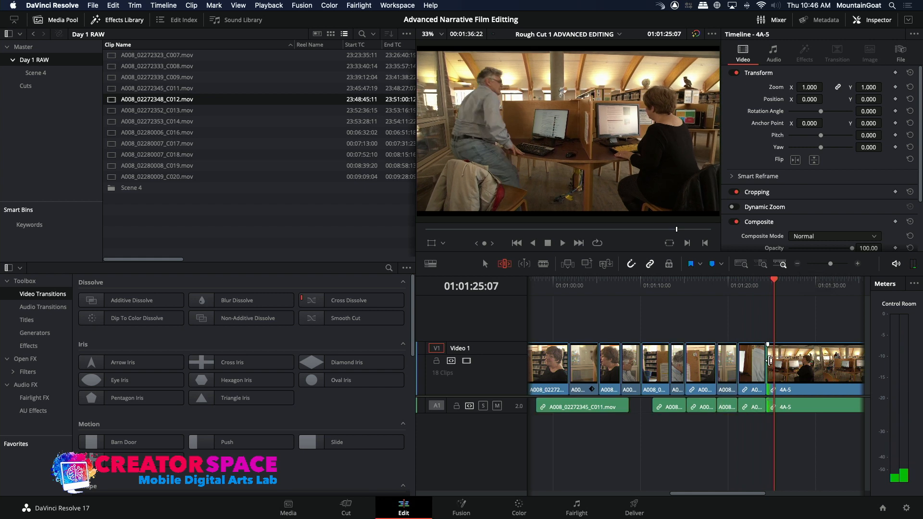
key(period)
key(period)
key(period)
key(period)
key(period)
key(period)
key(period)
key(period)
key(period)
key(period)
key(period)
key(period)
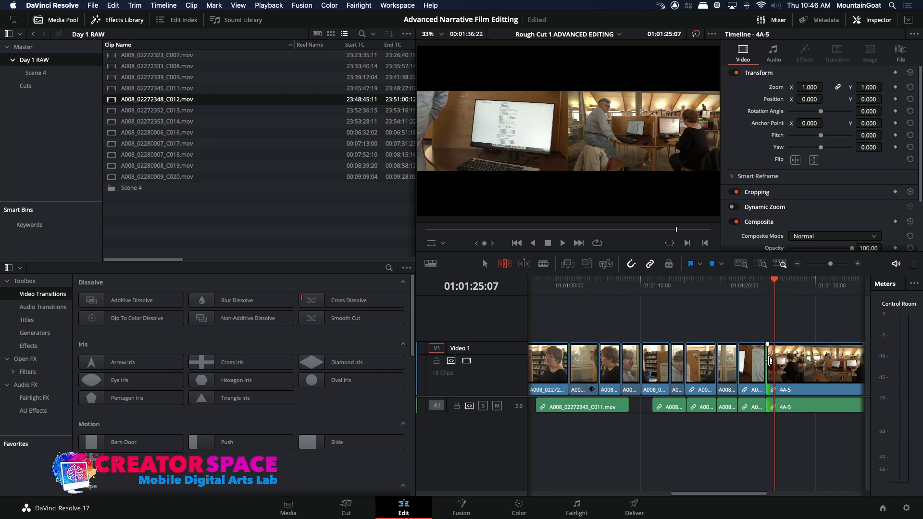
key(slash)
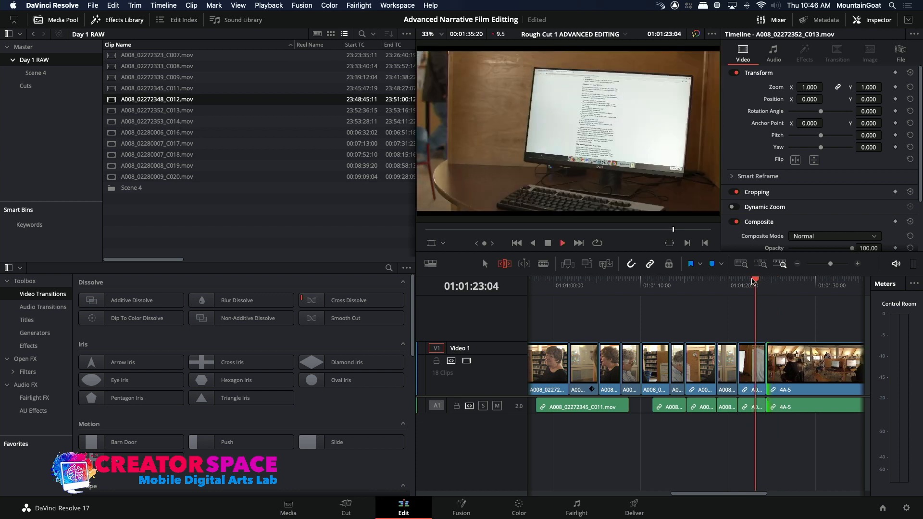
key(space)
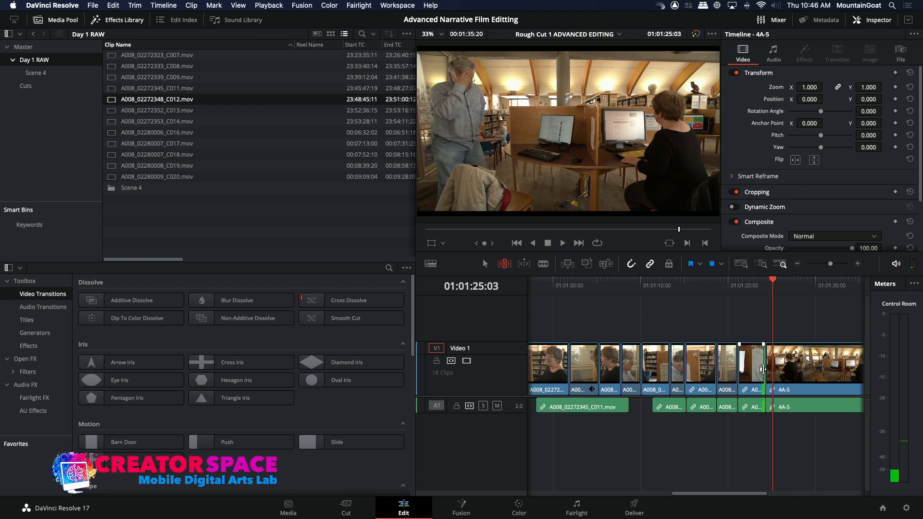
Ripple-trim about 36 frames off the end of the C013 computer-screen shot before 4A-5 and play around the edit
key(comma)
key(comma)
key(comma)
key(comma)
key(comma)
key(comma)
key(comma)
key(comma)
key(comma)
key(comma)
key(comma)
key(comma)
key(comma)
key(comma)
key(comma)
key(comma)
key(comma)
key(comma)
key(comma)
key(comma)
key(comma)
key(comma)
key(comma)
key(comma)
key(comma)
key(comma)
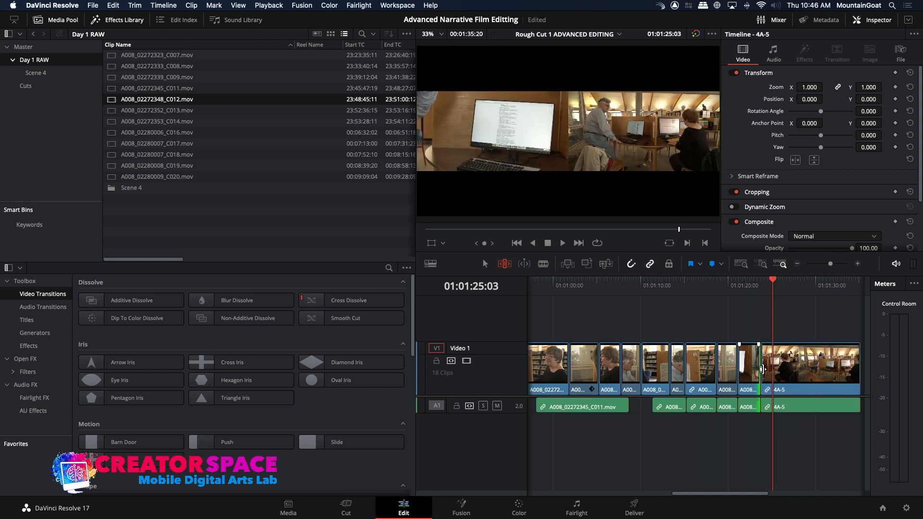
key(comma)
key(comma)
key(comma)
key(comma)
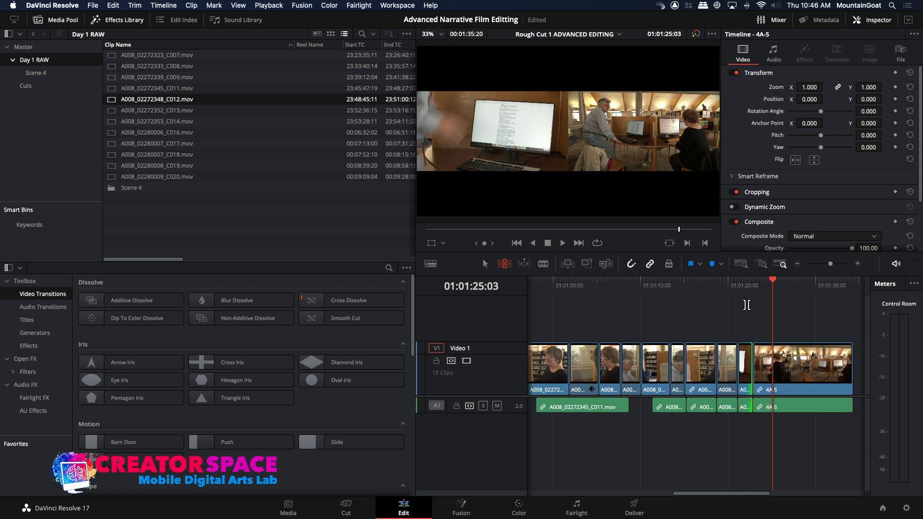
key(slash)
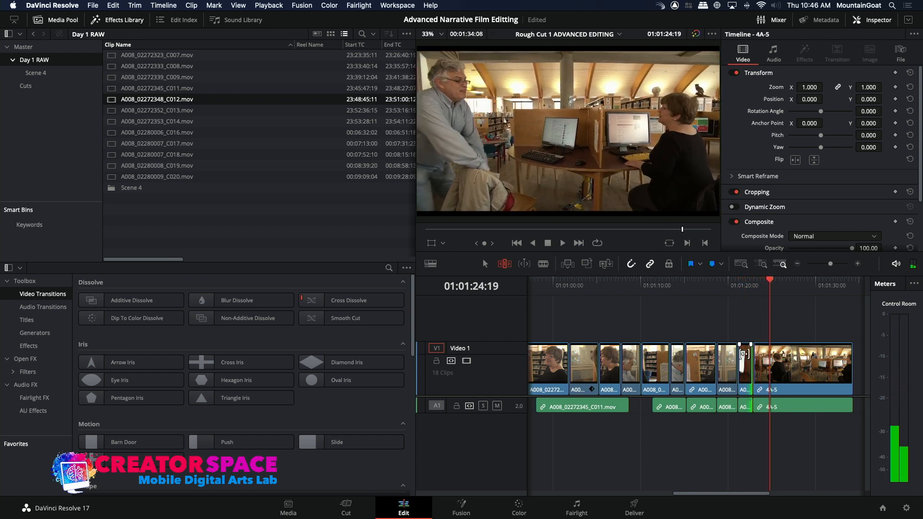
Ripple-trim a further 14 frames or so off the head of 4A-5, restoring a few frames after overshooting
key(period)
key(period)
key(period)
key(period)
key(period)
key(period)
key(period)
key(period)
key(period)
key(period)
key(period)
key(period)
key(period)
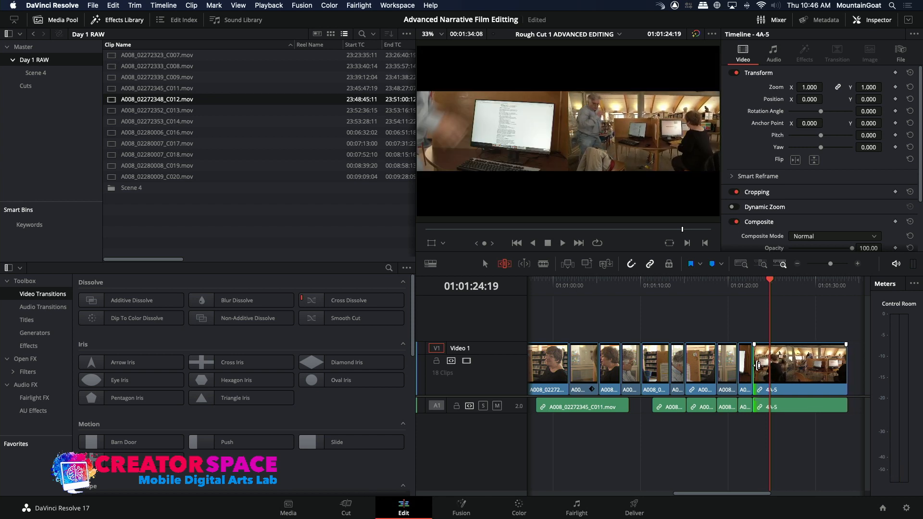
key(period)
key(period)
key(period)
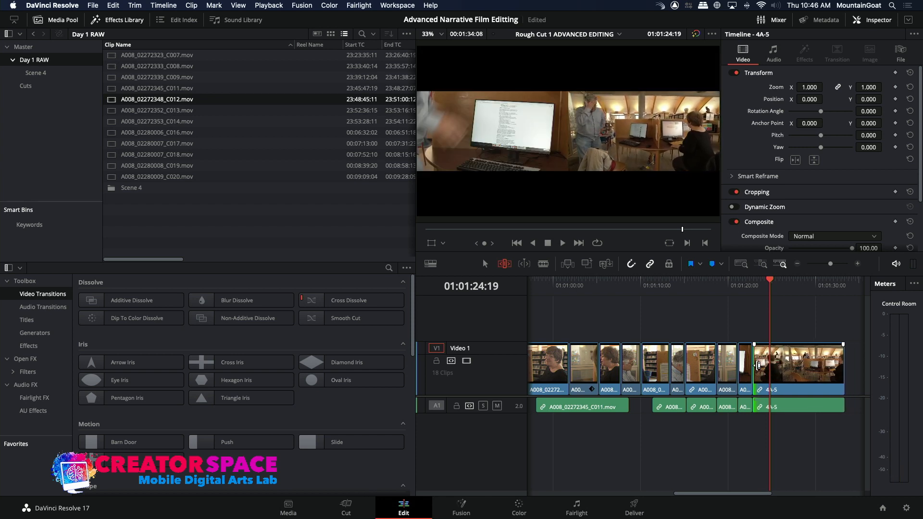
key(comma)
key(comma)
key(comma)
key(comma)
key(comma)
key(comma)
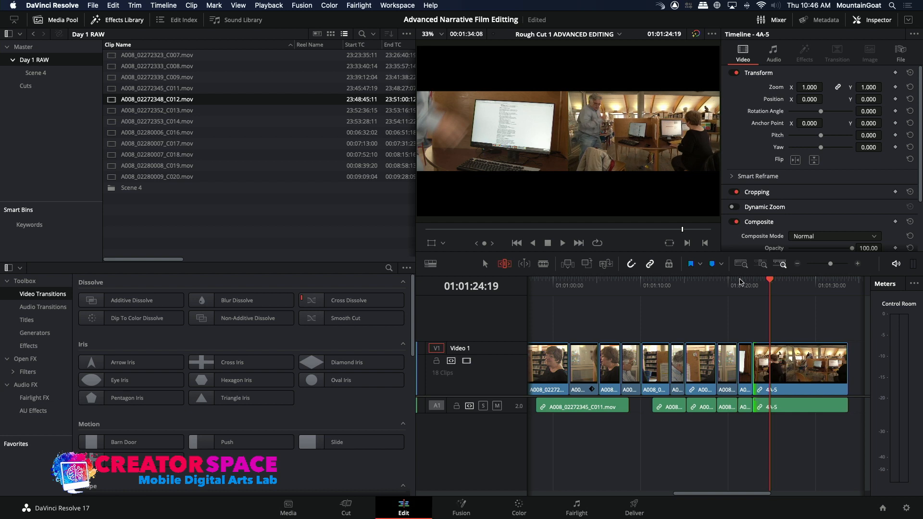
Fine-tune the end of the C013 screen shot to about 01:01:23 with ripple trims and play through into 4A-5
click(748, 374)
key(comma)
key(comma)
key(comma)
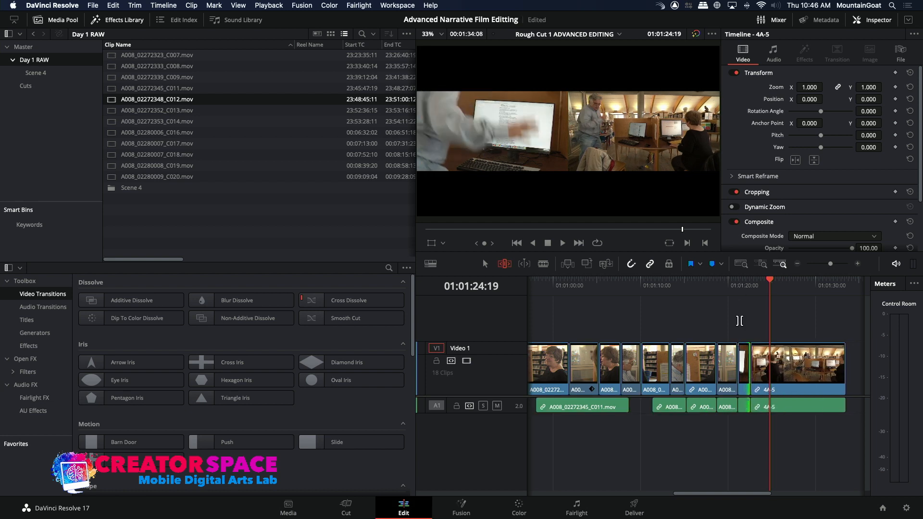
key(period)
key(period)
key(period)
key(period)
key(period)
key(period)
key(period)
key(period)
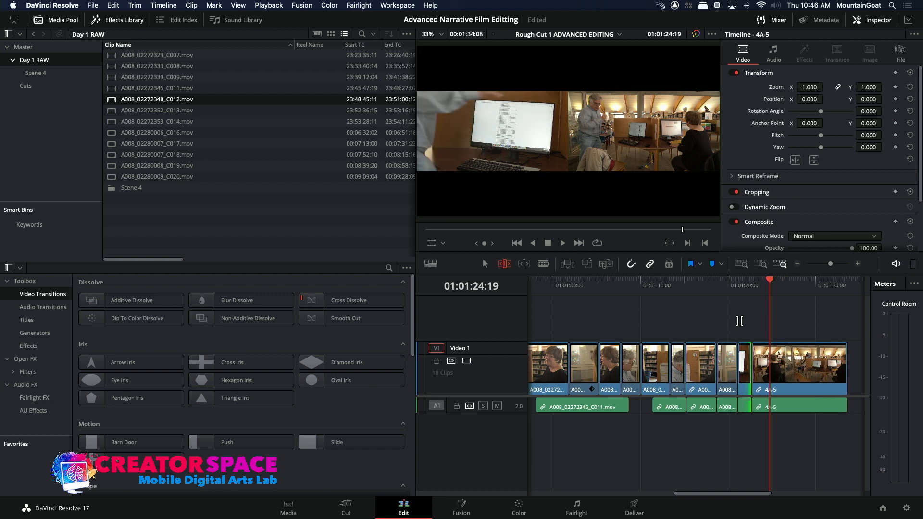
click(737, 281)
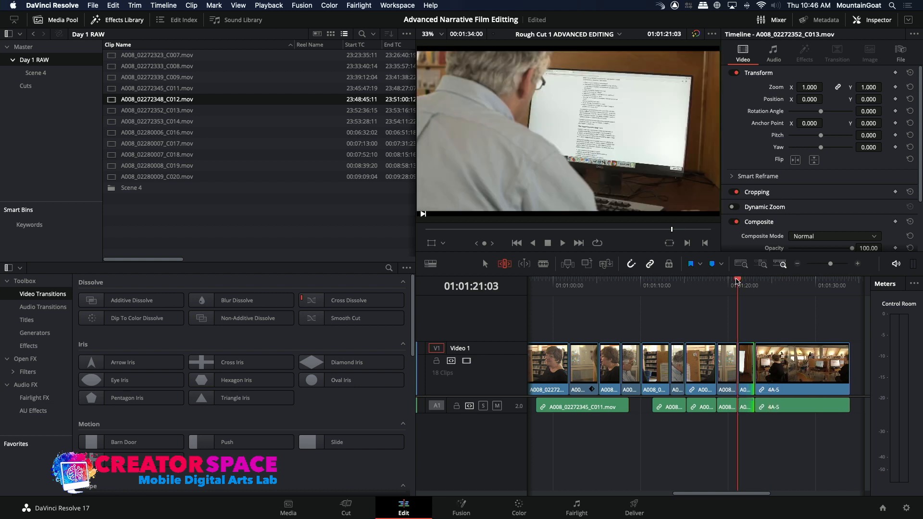
key(space)
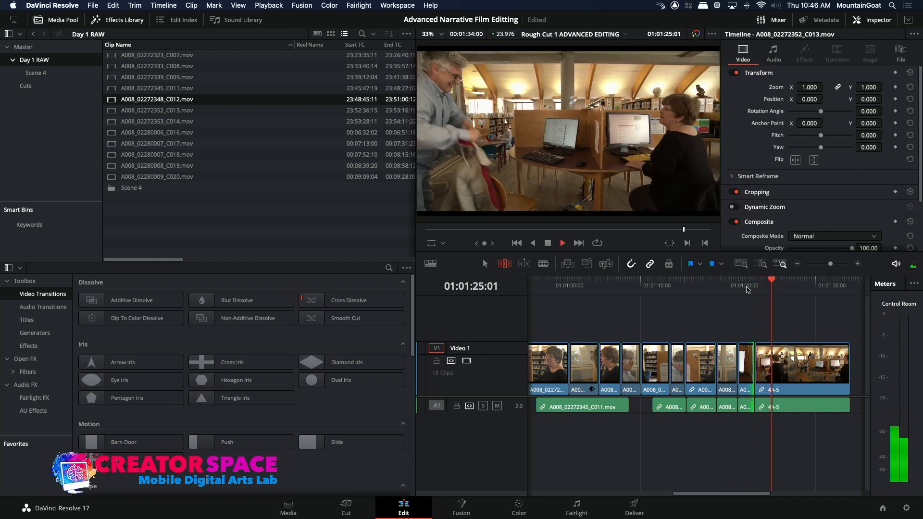
Open the C009 source clip and mark the woman's reaction from 23:41:21:02 to 23:41:24:16
click(797, 264)
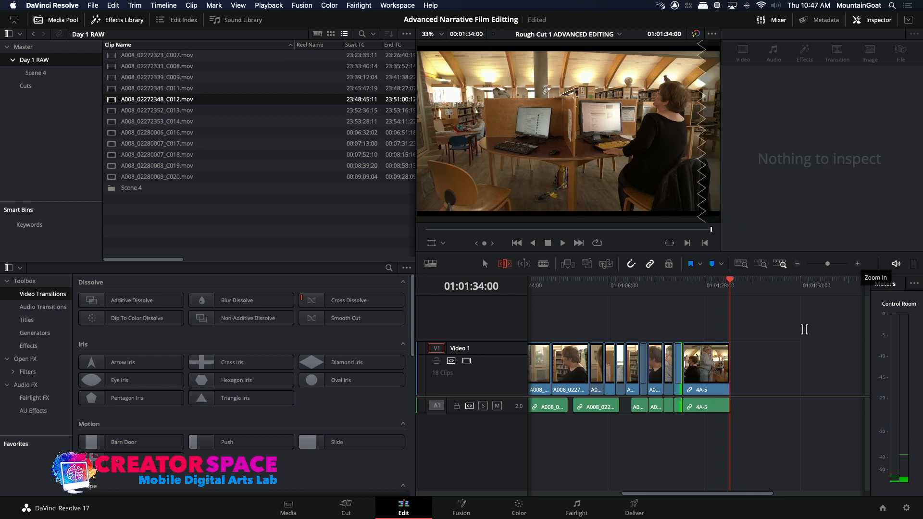
mouse_move(730, 371)
mouse_down()
mouse_move(751, 375)
mouse_move(731, 369)
mouse_up()
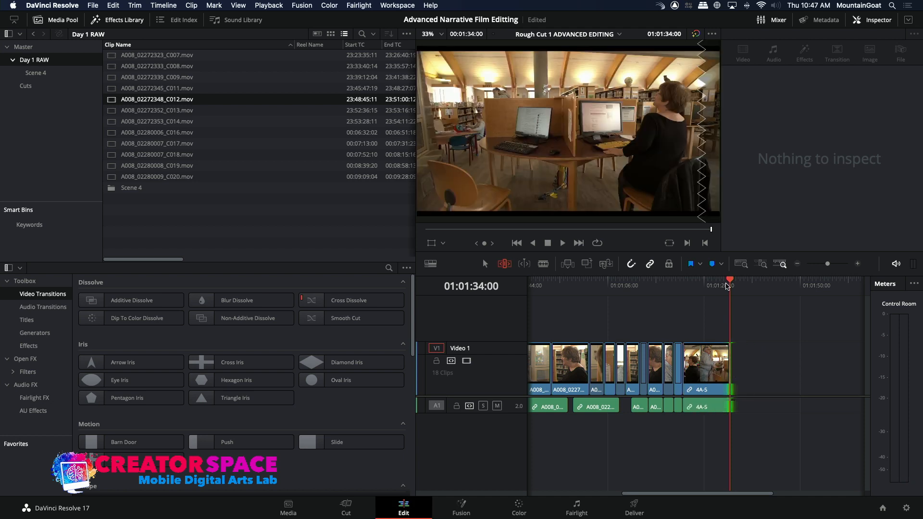
click(128, 78)
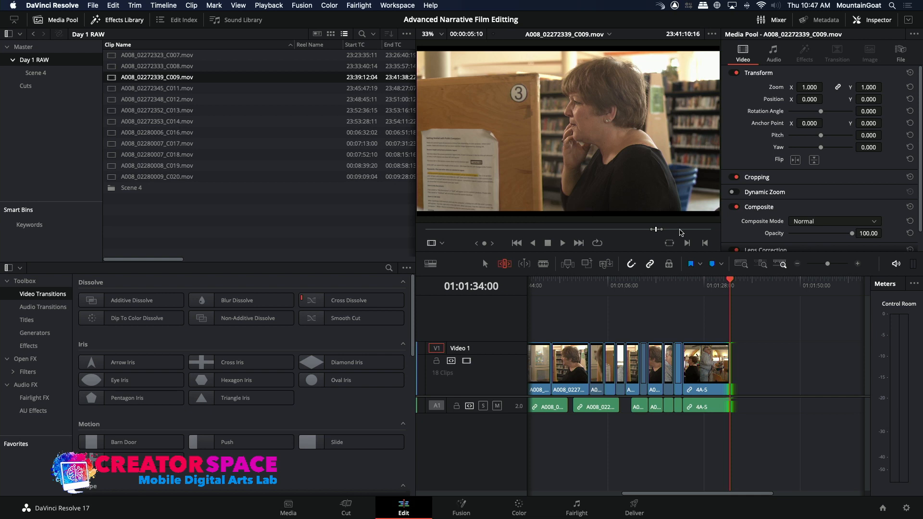
click(682, 231)
drag(677, 233, 677, 233)
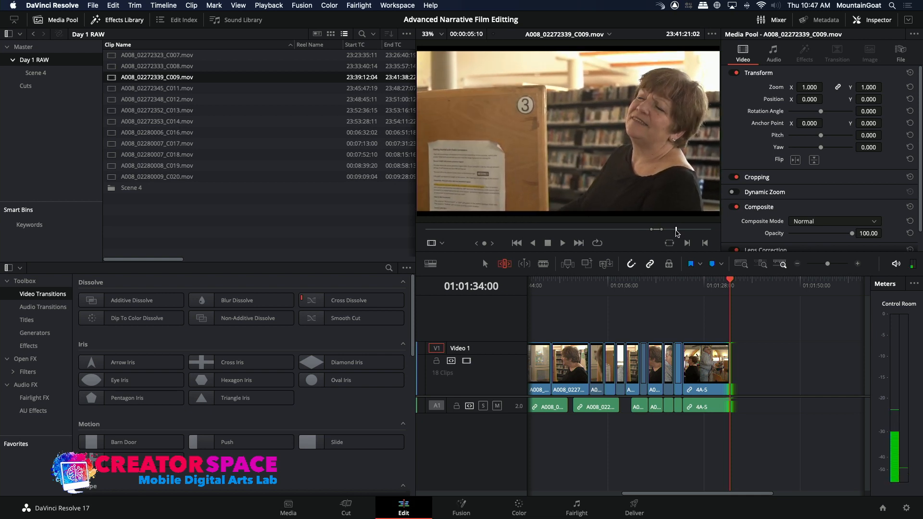
key(space)
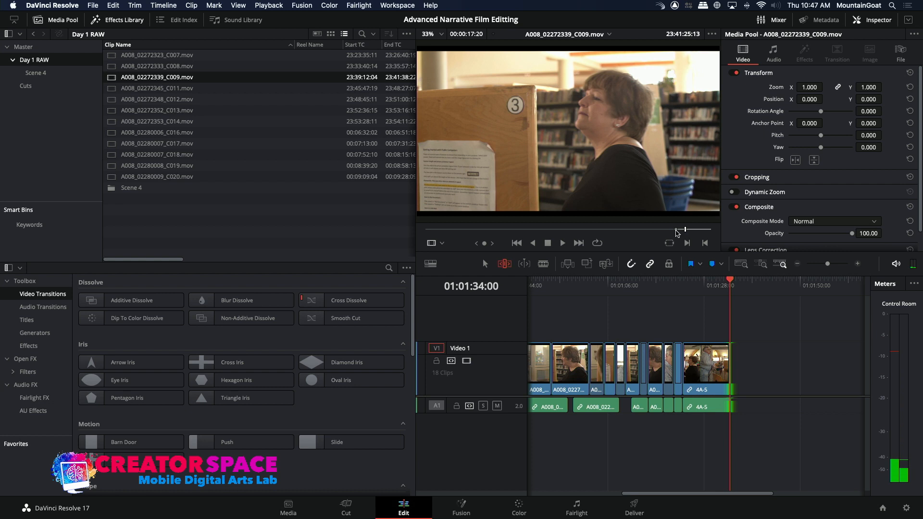
key(l)
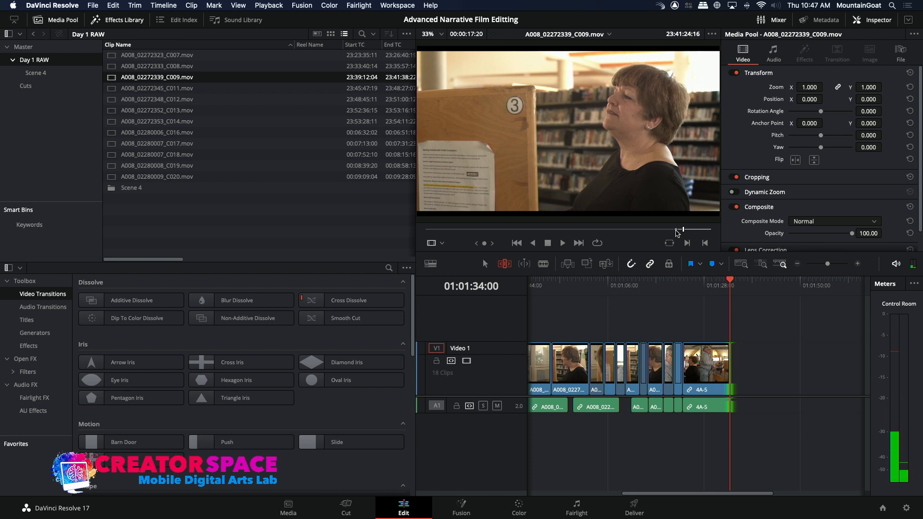
Overwrite the marked C009 reaction as video only after 4A-5 at 01:01:34:00 and play across the cut
click(588, 264)
click(715, 284)
key(space)
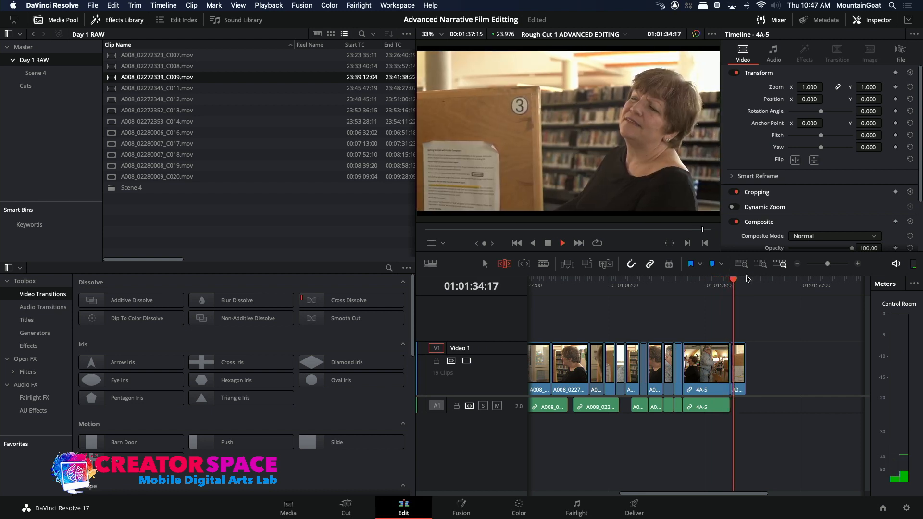
Slide the closing C009 clip earlier over the end of the 4A-5 video to start at about 01:01:31:04, checking with playback
click(859, 266)
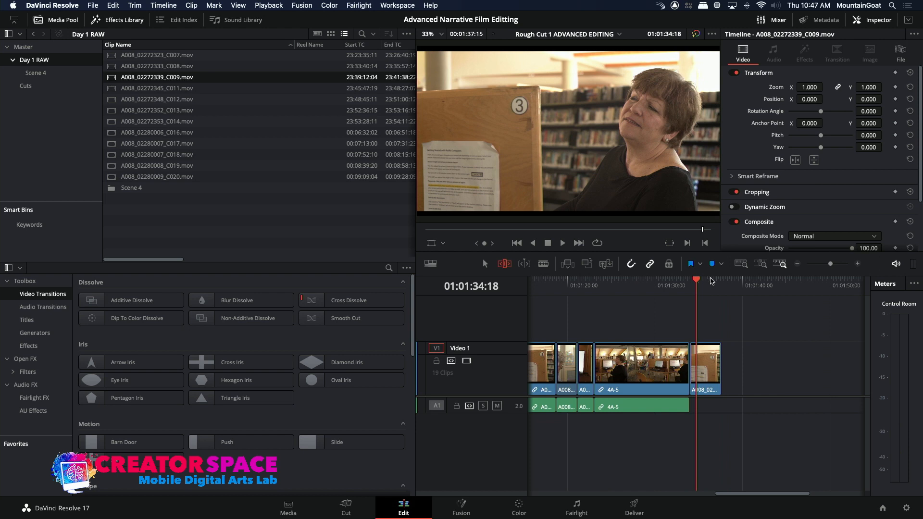
click(663, 284)
key(space)
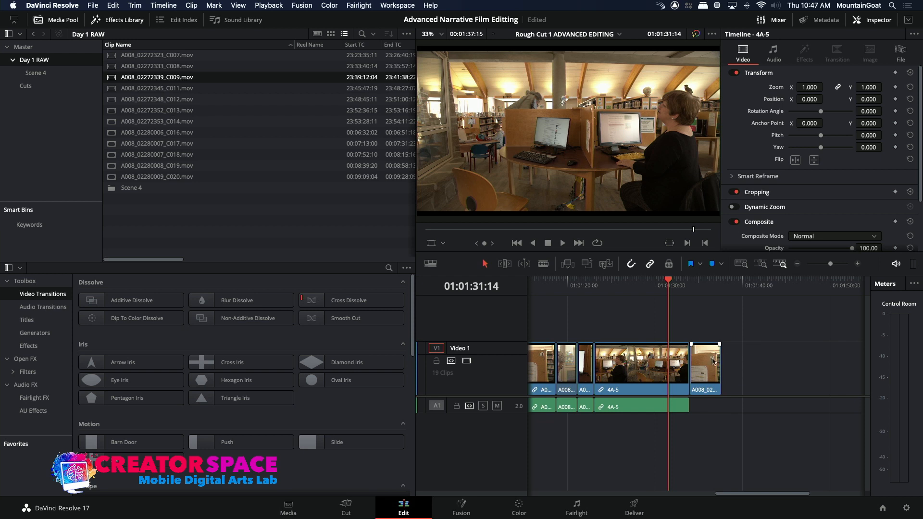
drag(712, 364, 691, 364)
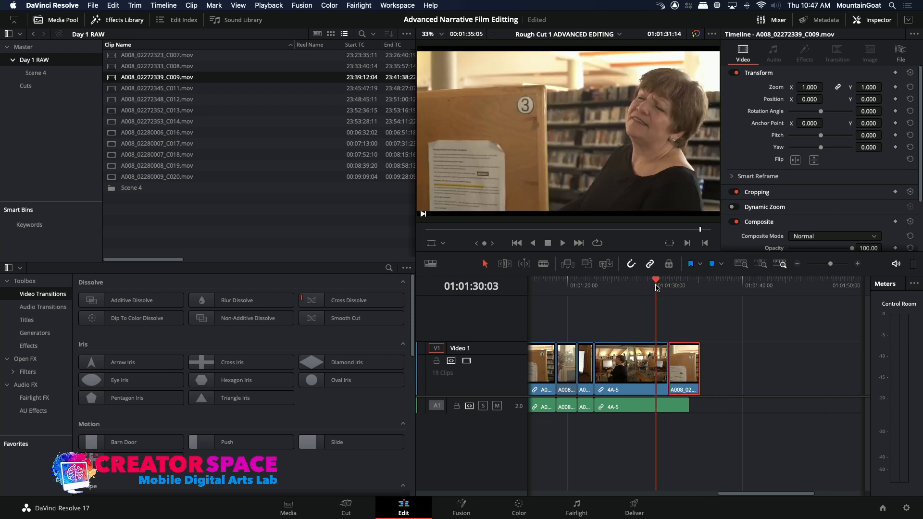
key(space)
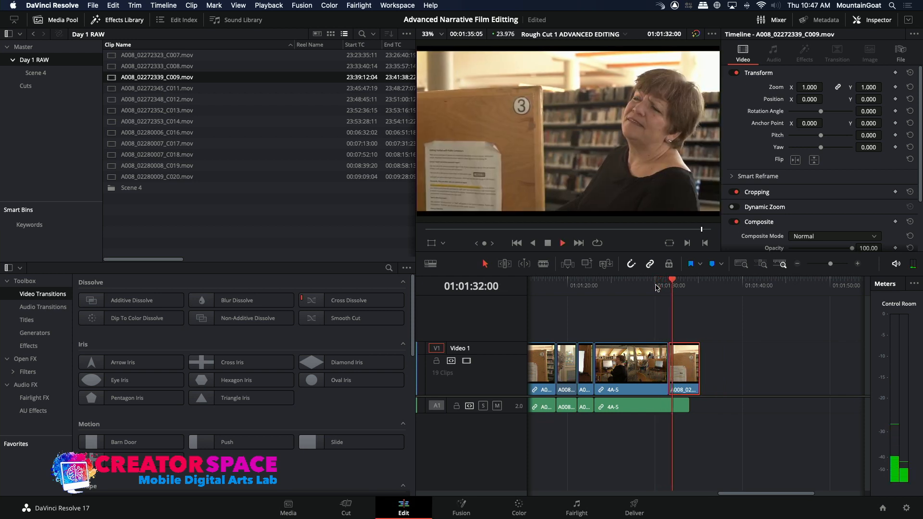
key(space)
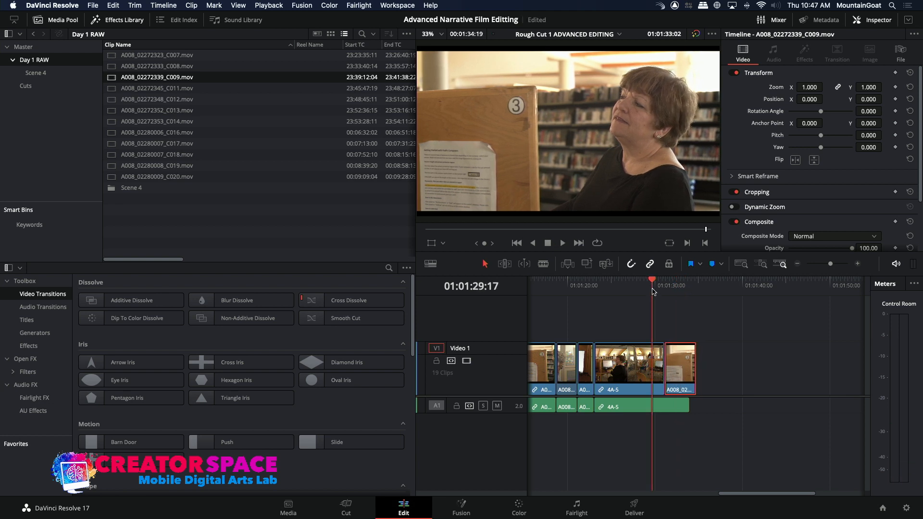
key(space)
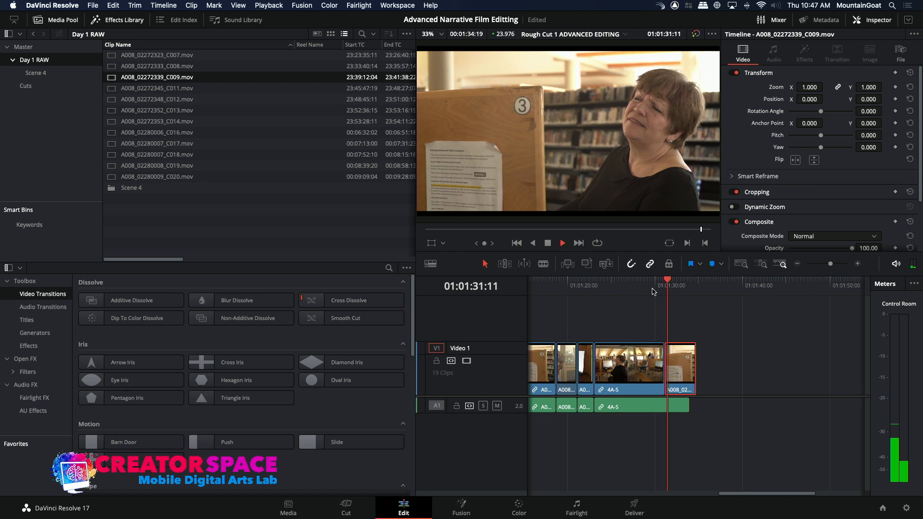
Return to the start of the rough cut and bring the whole edit into view in the timeline
click(797, 264)
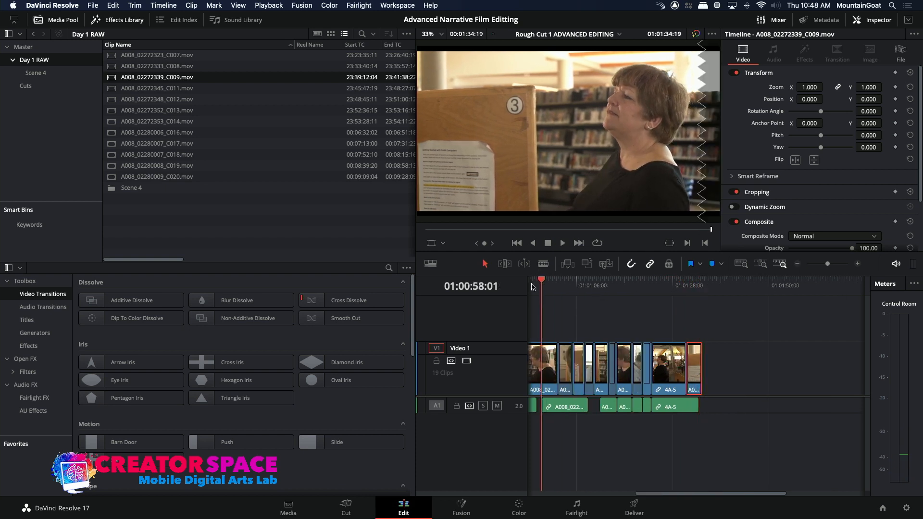
key(Home)
click(797, 264)
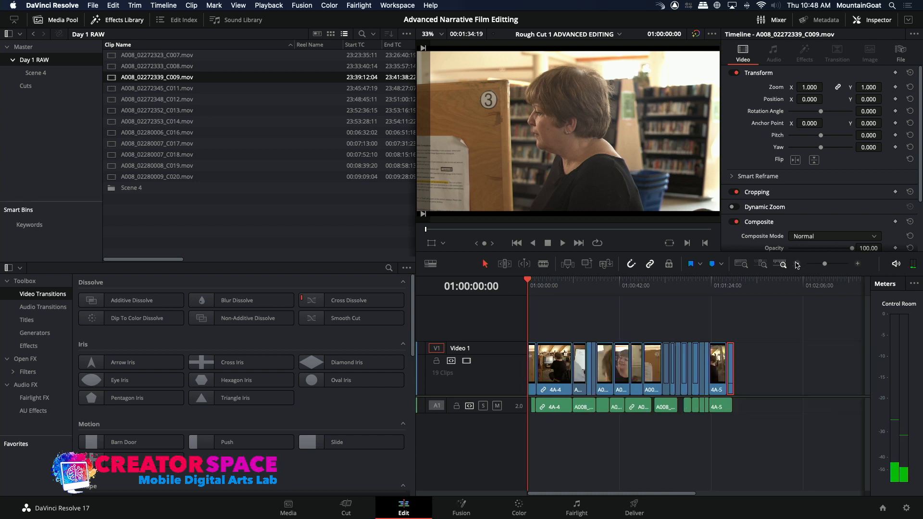
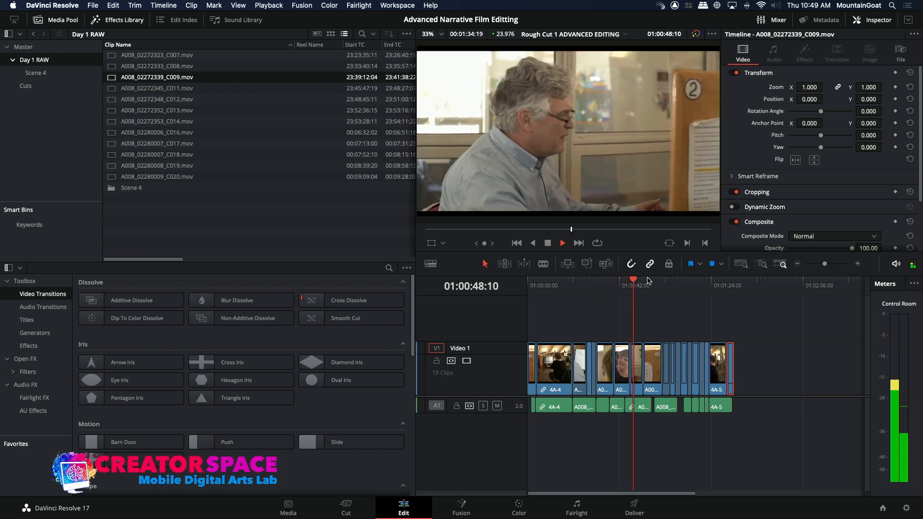
Check the C011 audio clip around 01:00:48:21 and play the rough cut from about 01:00:39 through to the end
key(space)
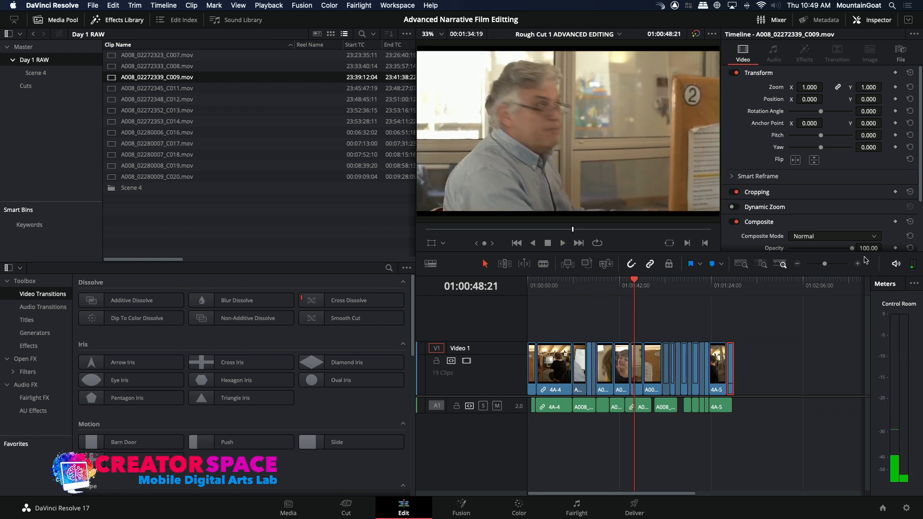
click(860, 264)
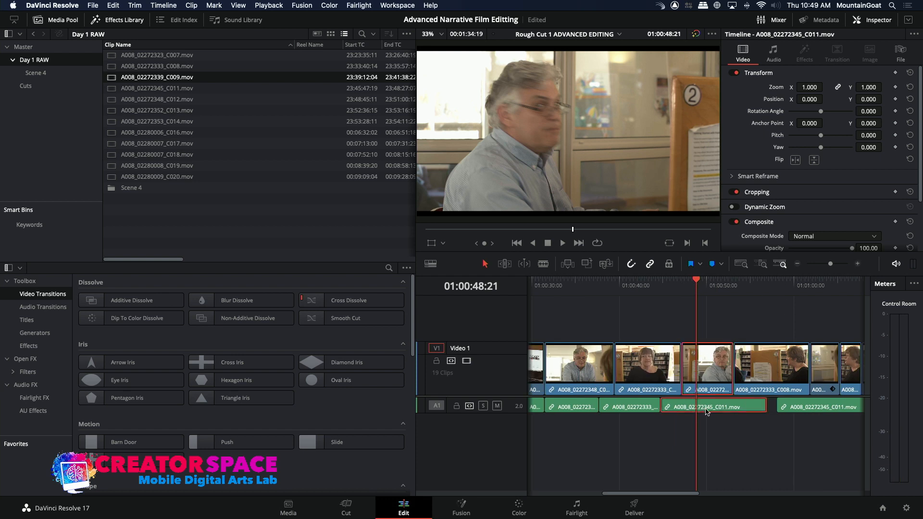
alt+click(706, 411)
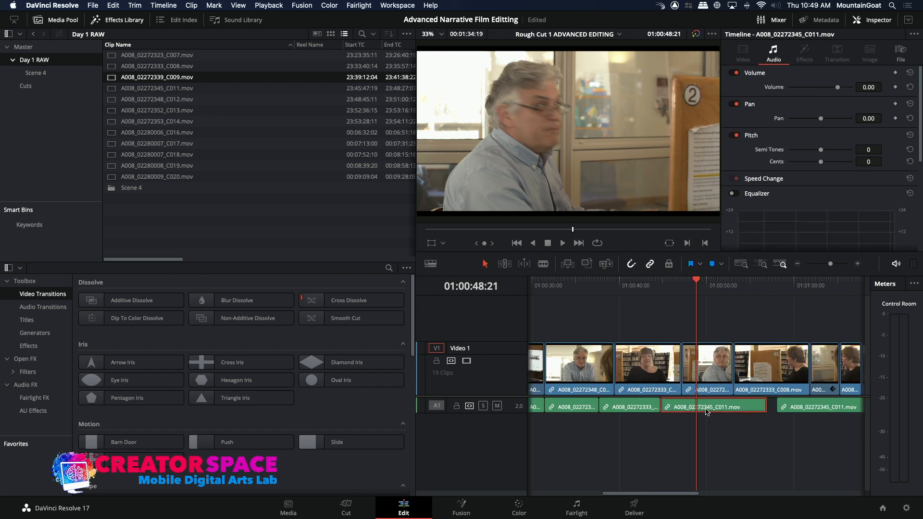
drag(705, 409, 707, 411)
click(617, 281)
key(space)
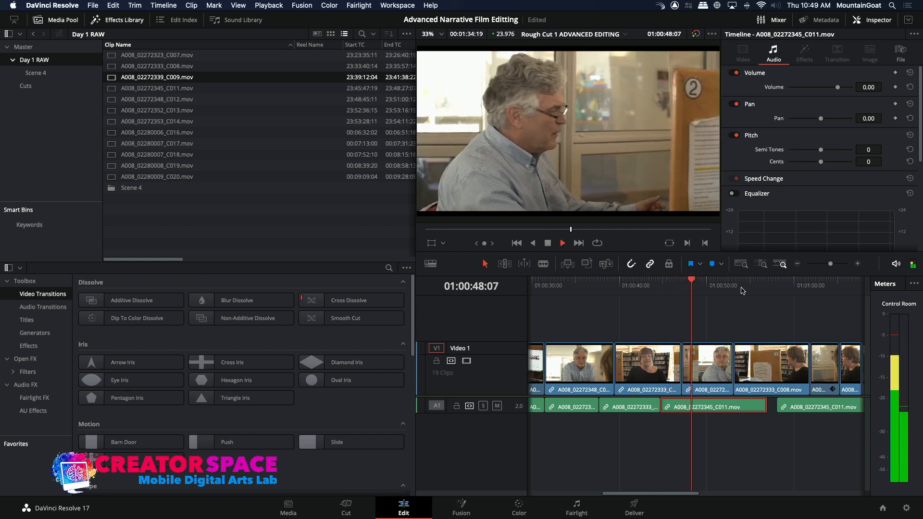
click(798, 263)
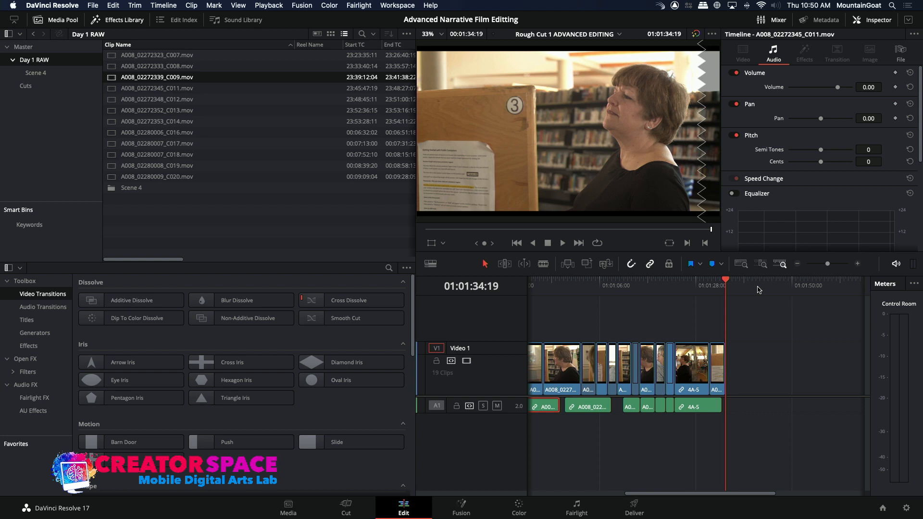
Return to the start of the rough cut and examine its clip layout both as a whole and close up at the opening
click(598, 285)
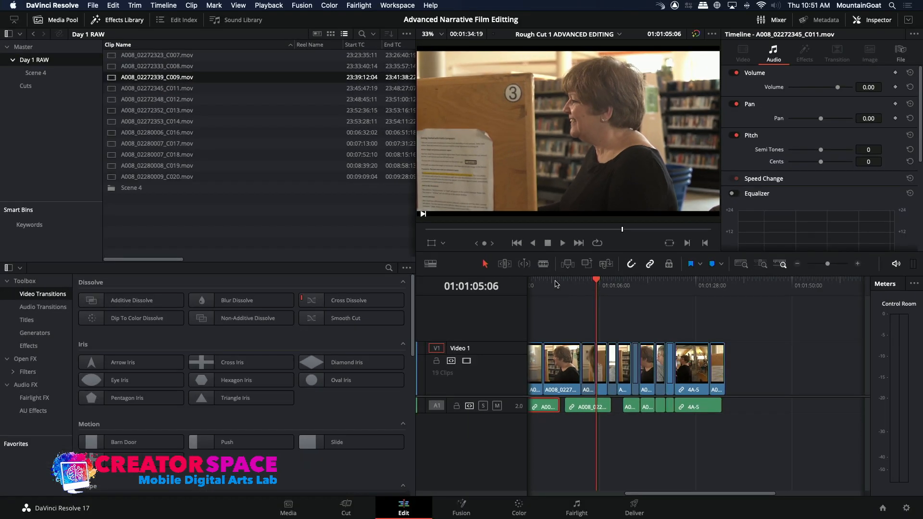
key(Home)
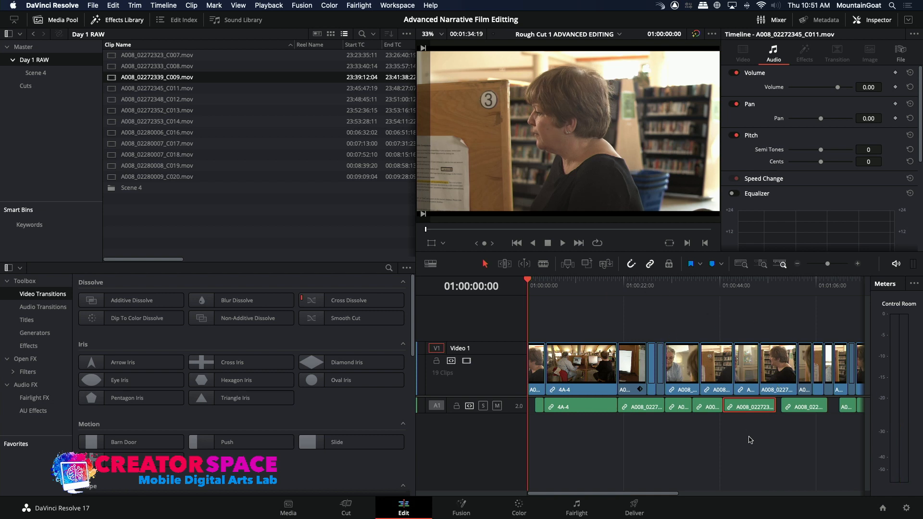
click(798, 264)
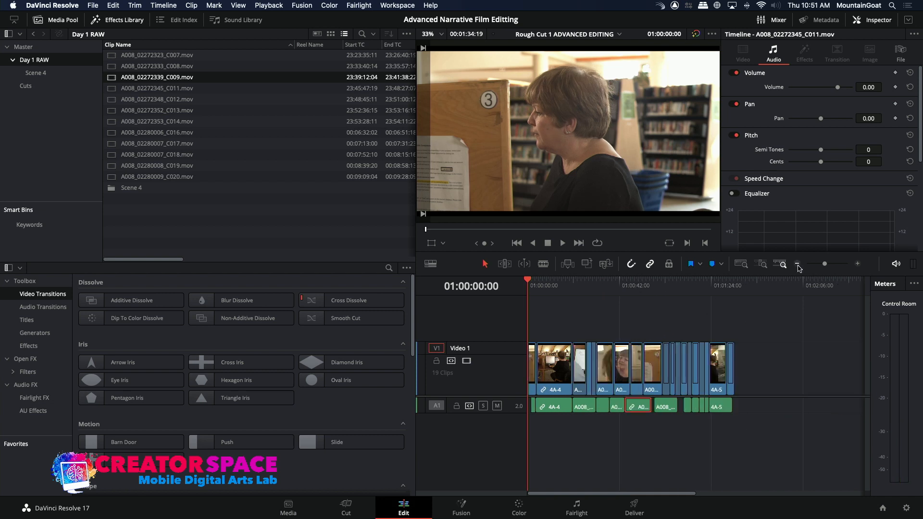
click(858, 264)
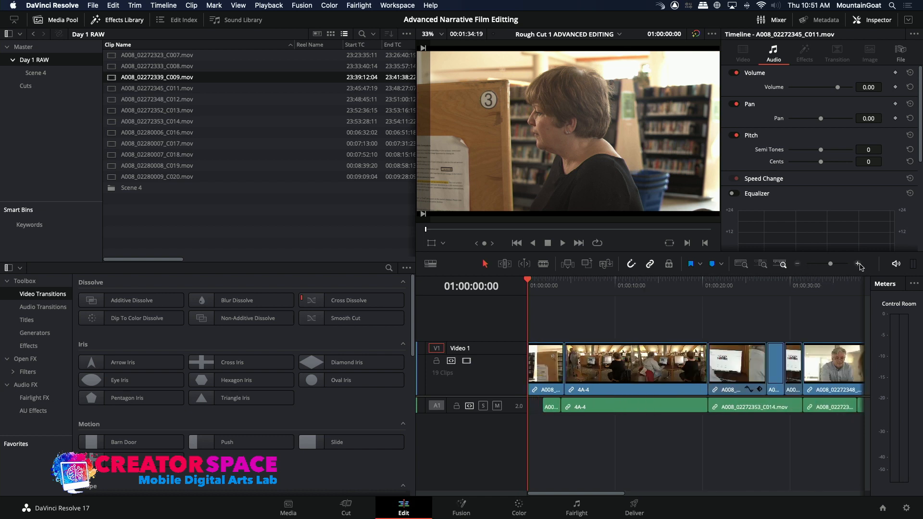
click(798, 264)
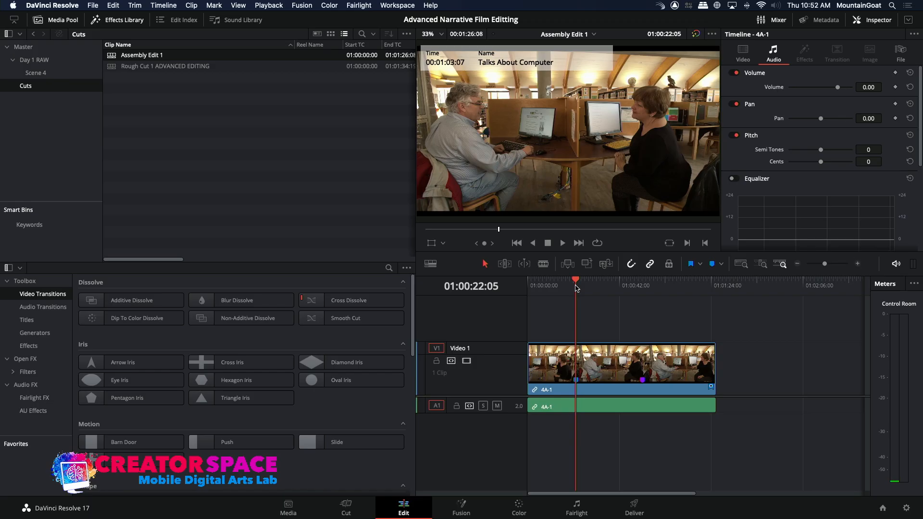
Play the 4A-1 wide shot in Assembly Edit 1 from 01:00:22:05 and pause at 01:01:01:18
key(space)
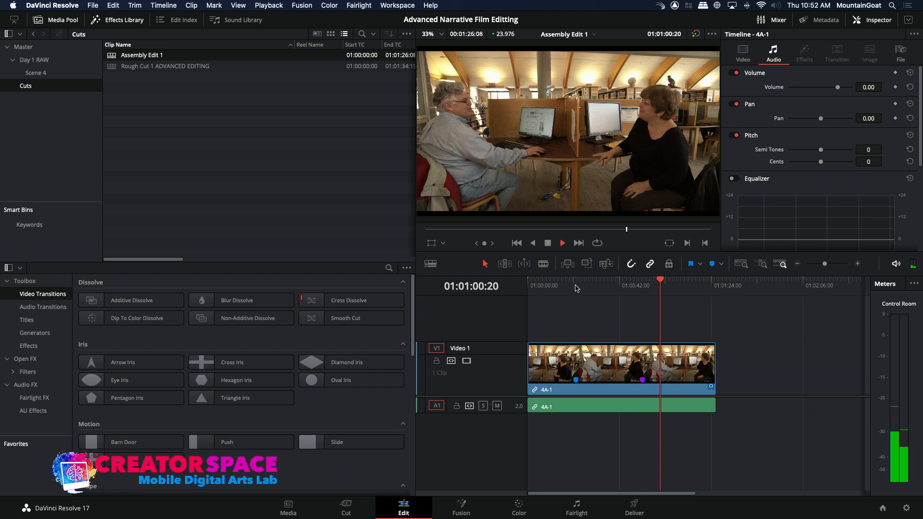
key(space)
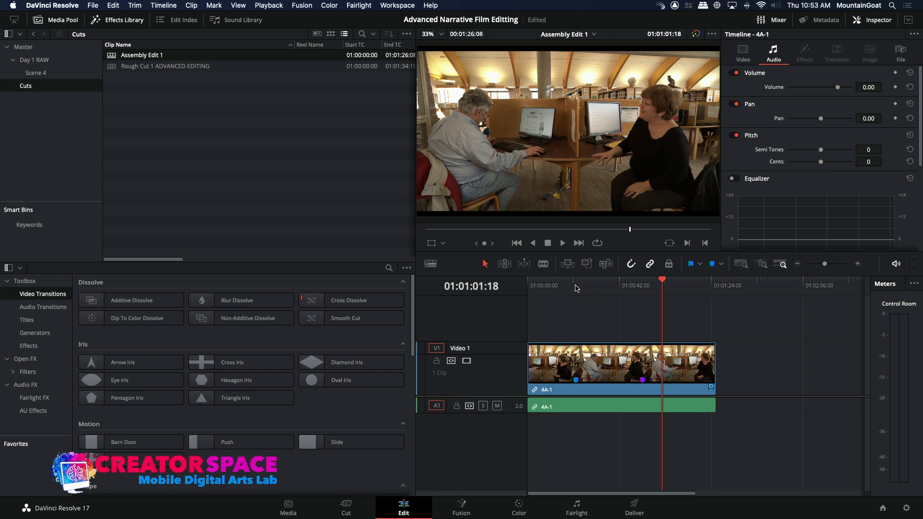
Reopen the Rough Cut 1 ADVANCED EDITING timeline and review its opening and the computer-screen shot around 01:00:29:10
double_click(128, 67)
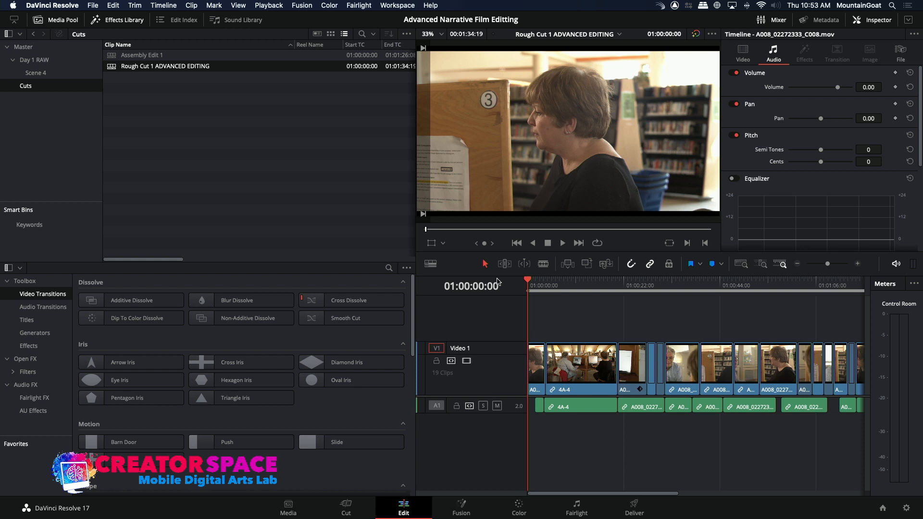
key(space)
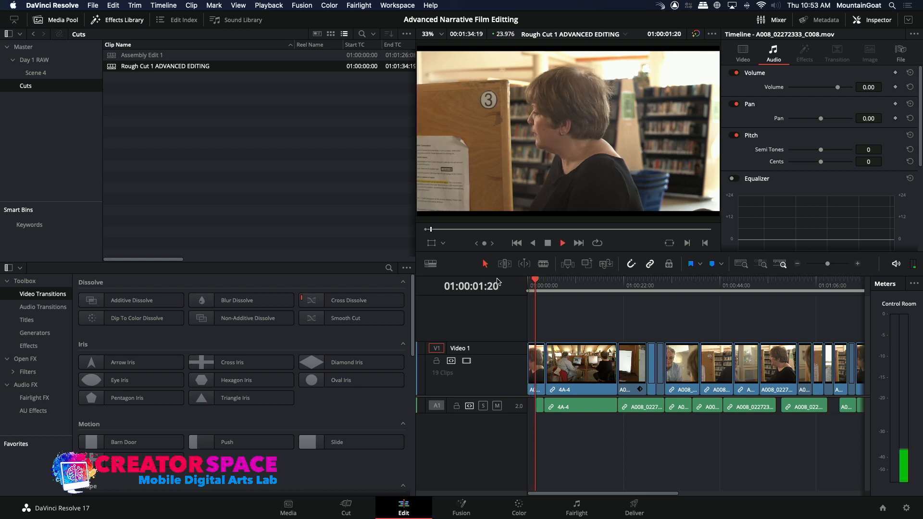
key(space)
click(654, 291)
key(space)
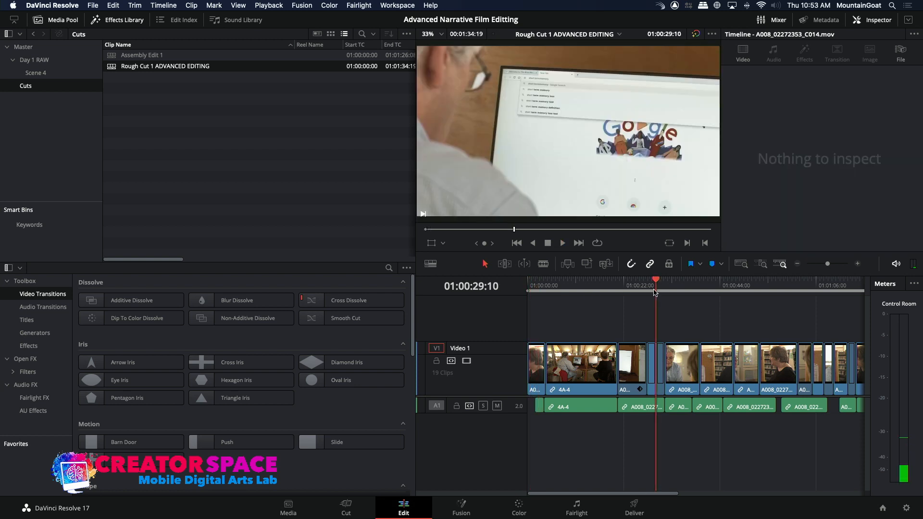